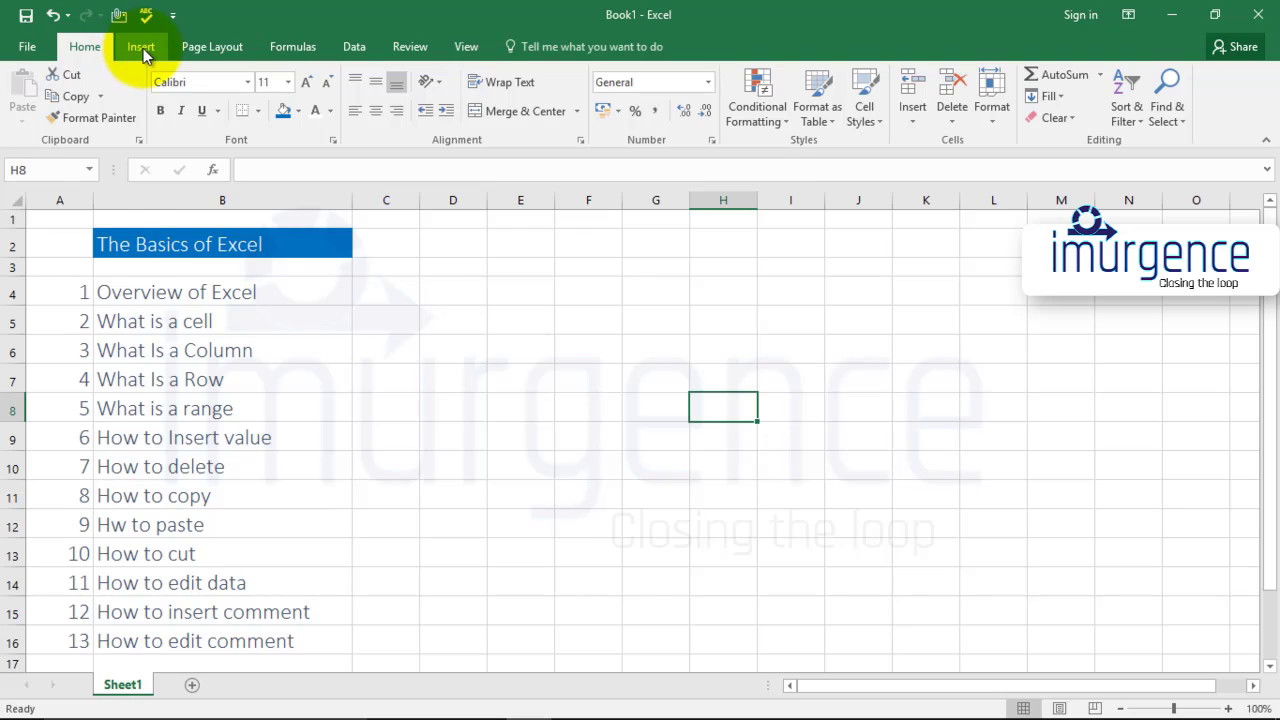
# Step: Examine the Insert, Home, Page Layout, Formulas, Data, Review and View command sets
pyautogui.click(141, 47)
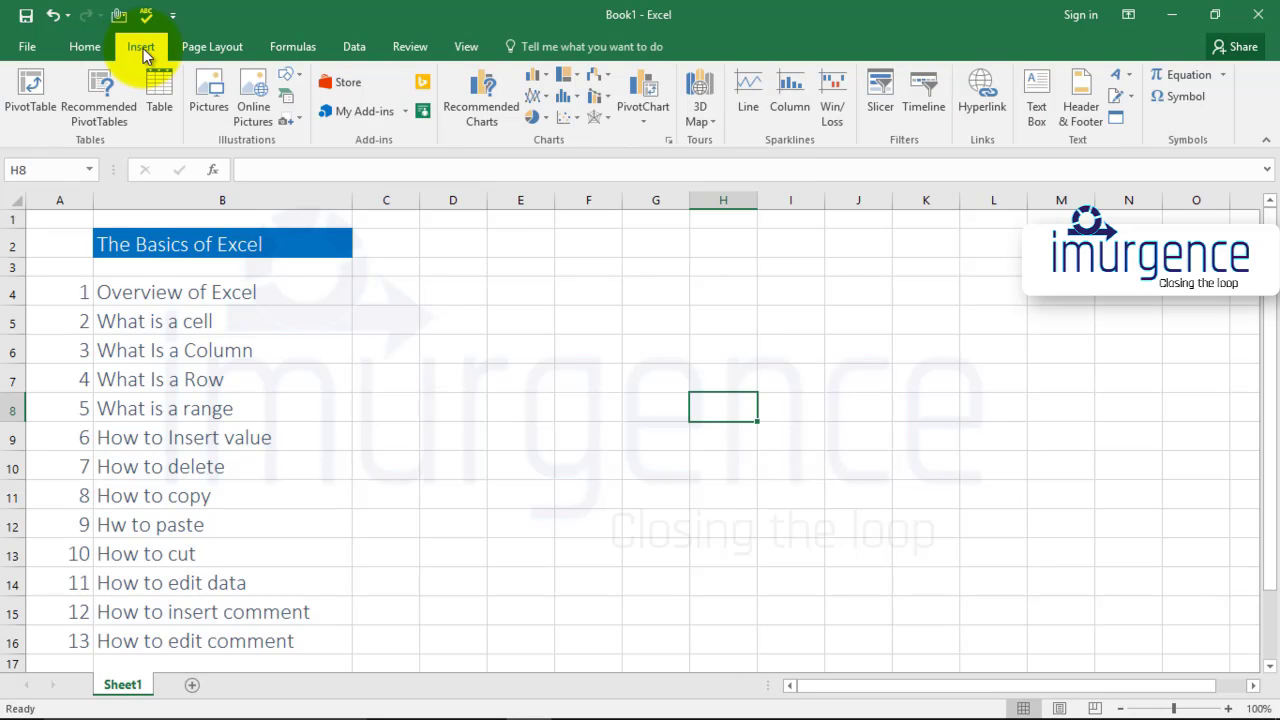
pyautogui.click(85, 47)
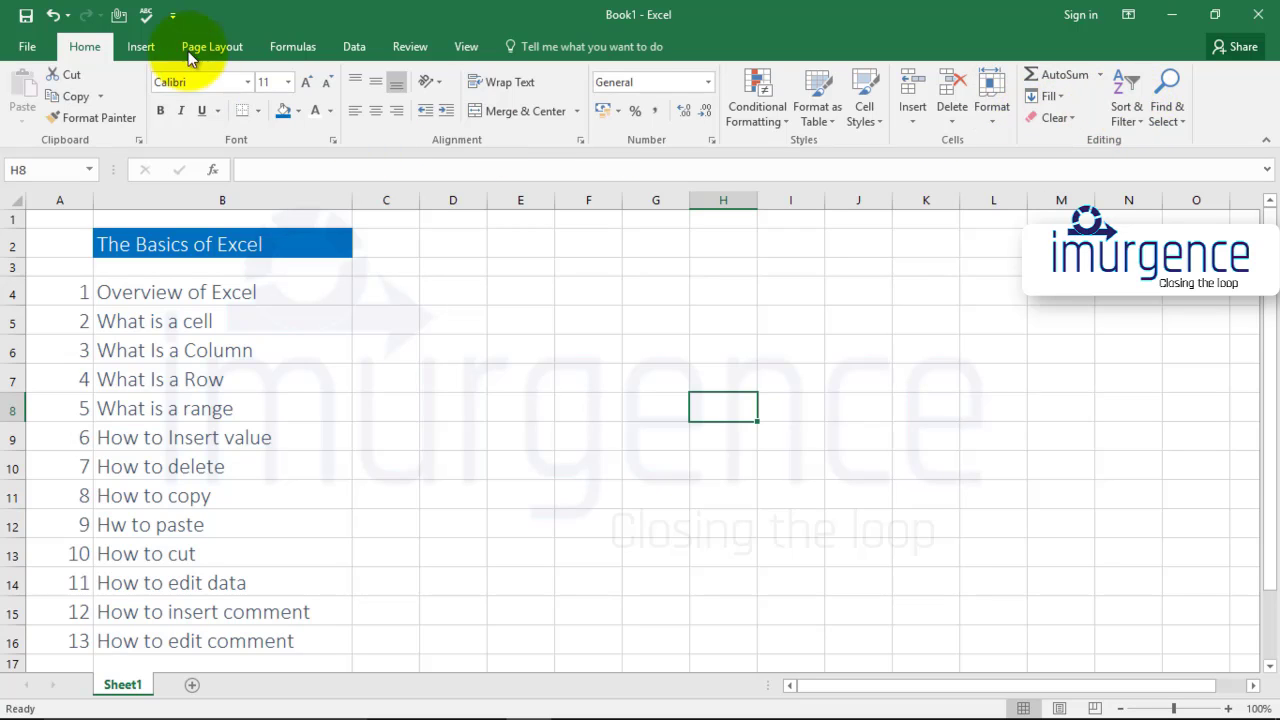
pyautogui.click(139, 47)
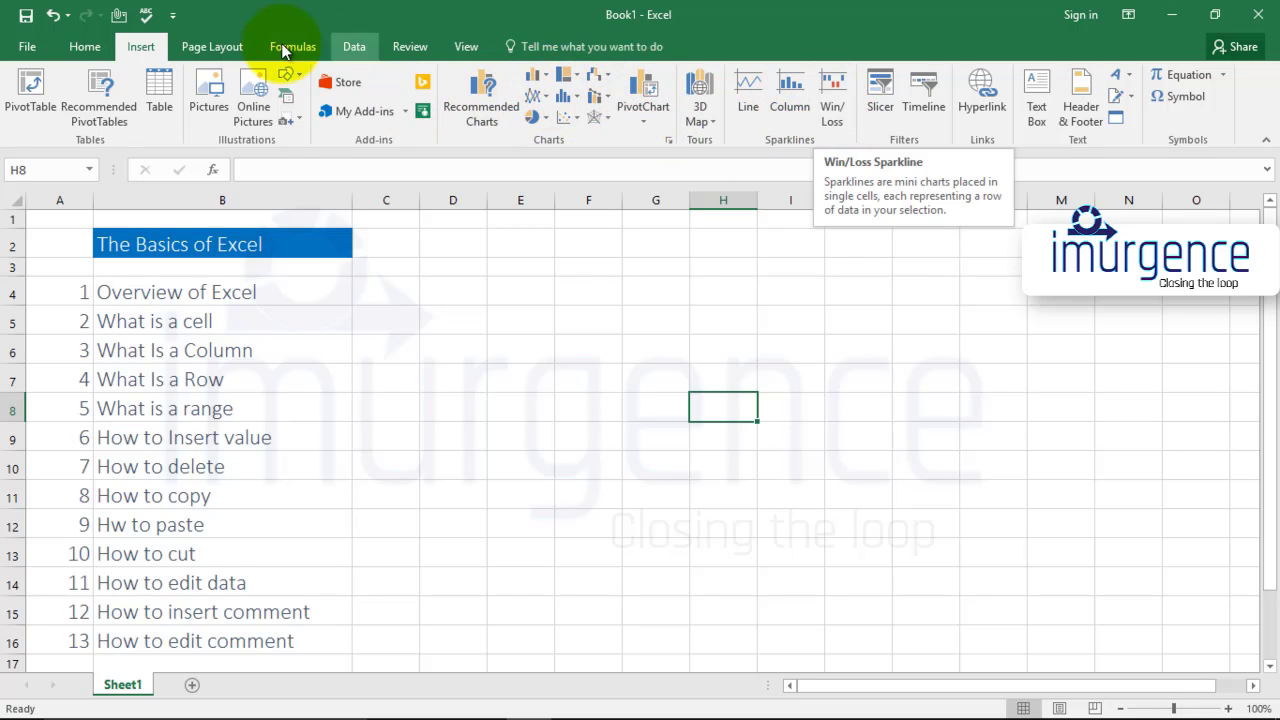
pyautogui.click(243, 46)
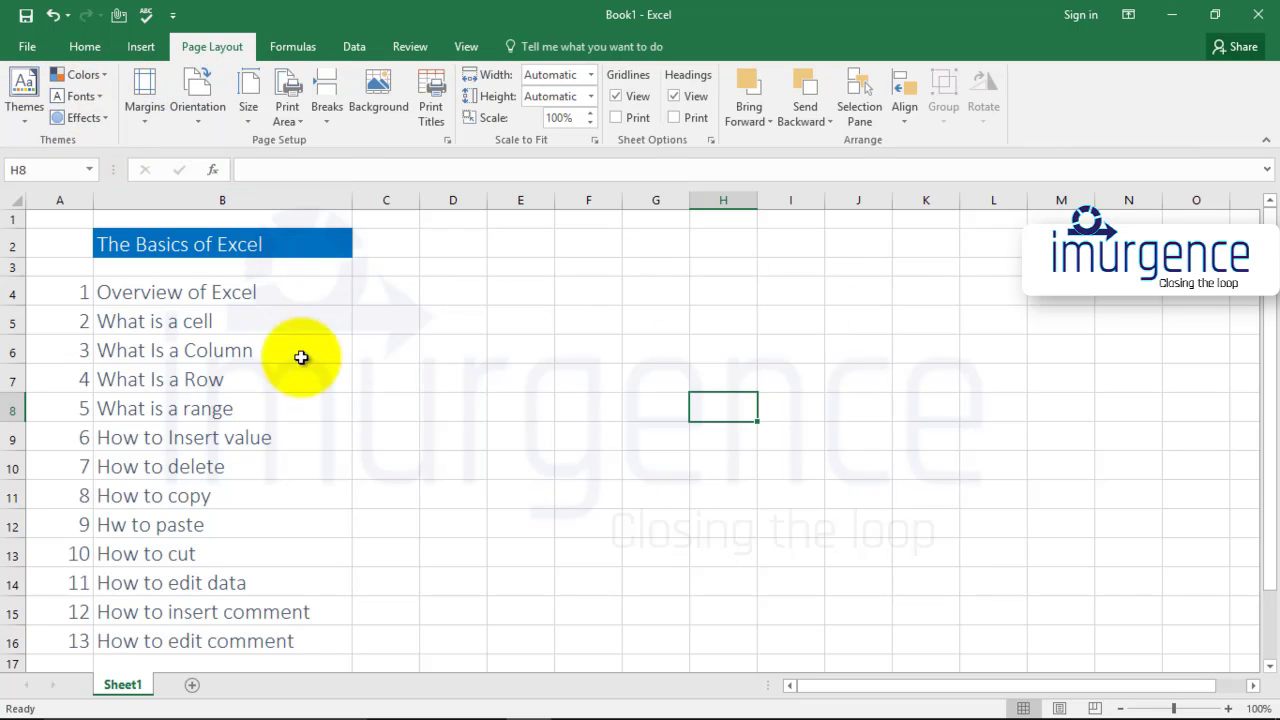
pyautogui.click(291, 46)
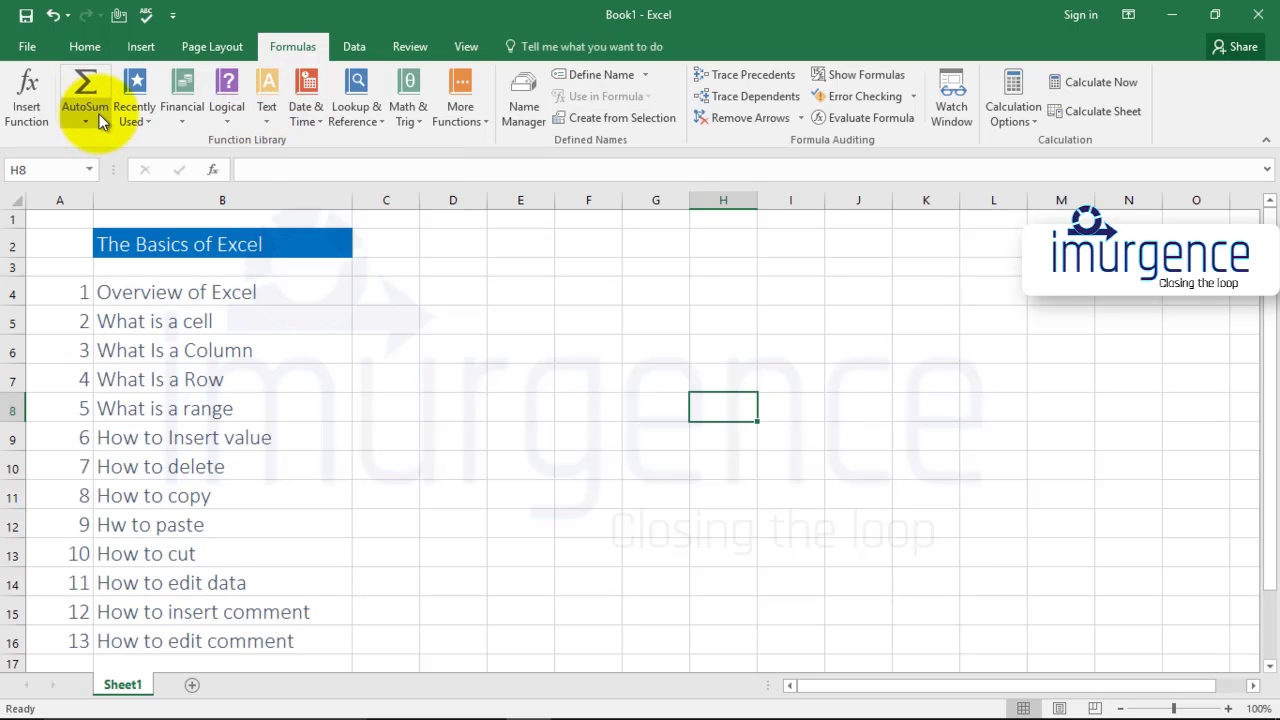
pyautogui.click(355, 46)
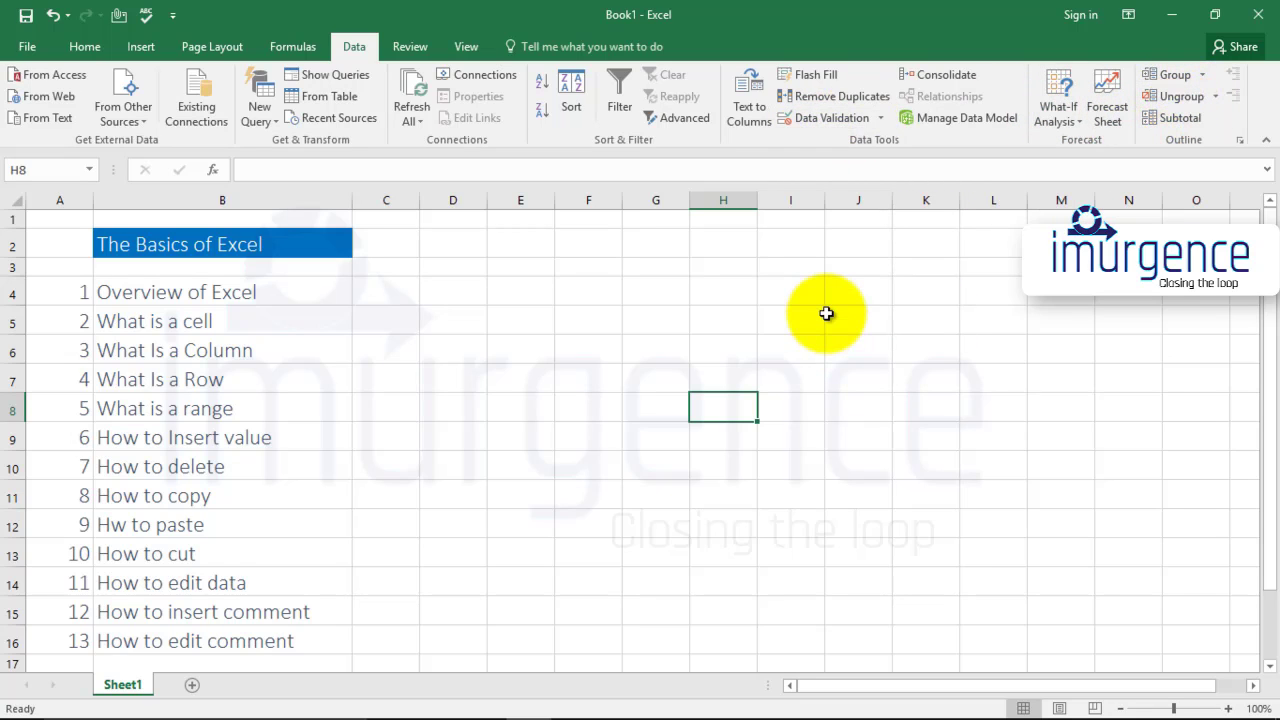
pyautogui.click(405, 47)
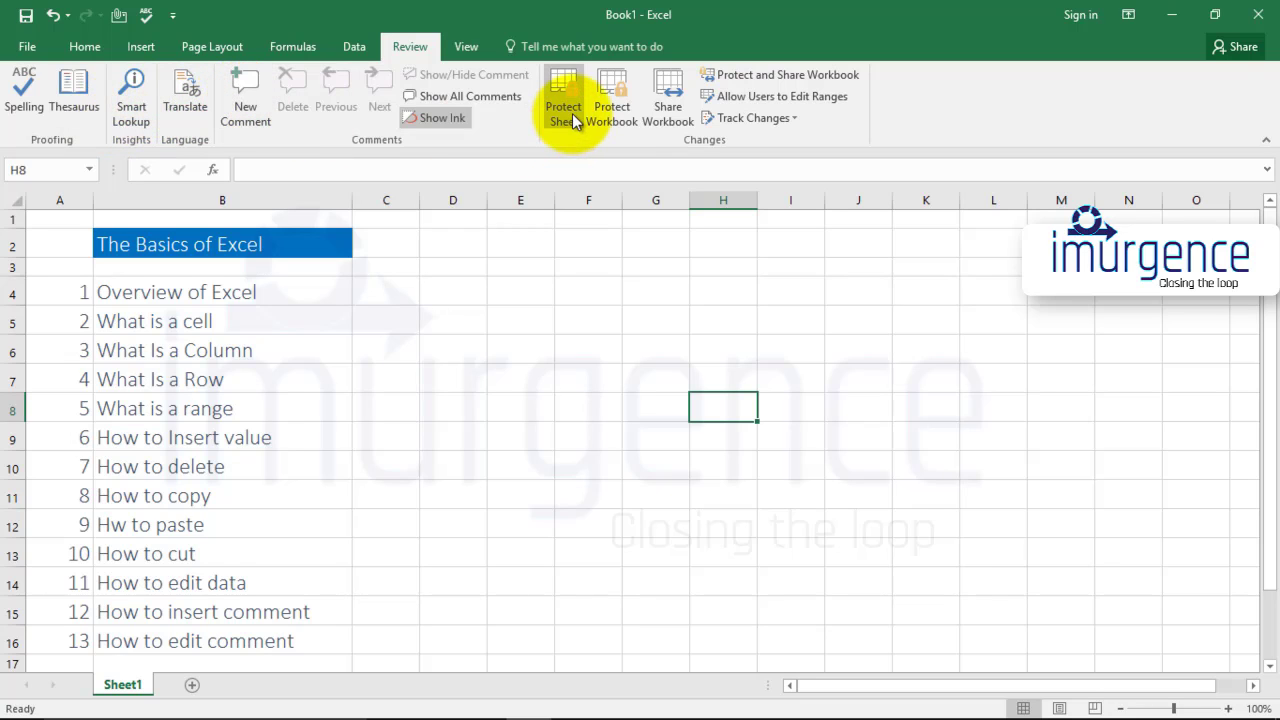
pyautogui.click(462, 47)
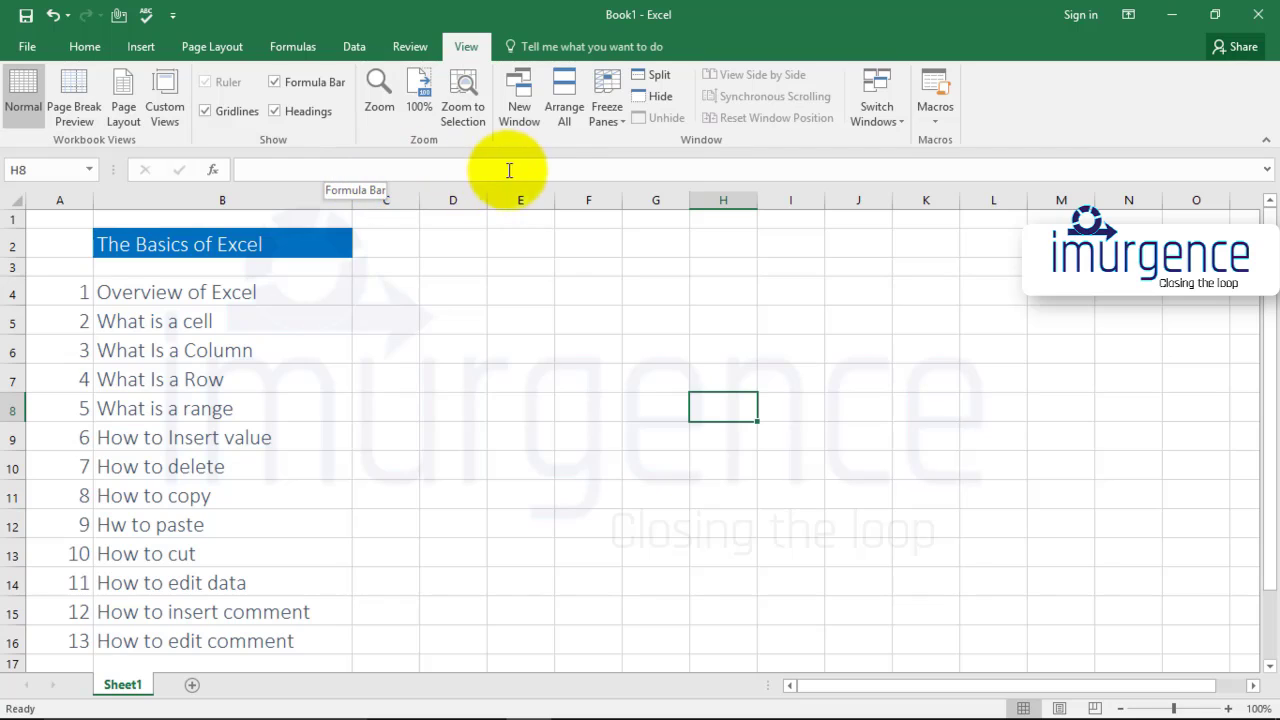
# Step: Inspect the contents of the first list entry and its number in cells B4 and A4
pyautogui.click(259, 288)
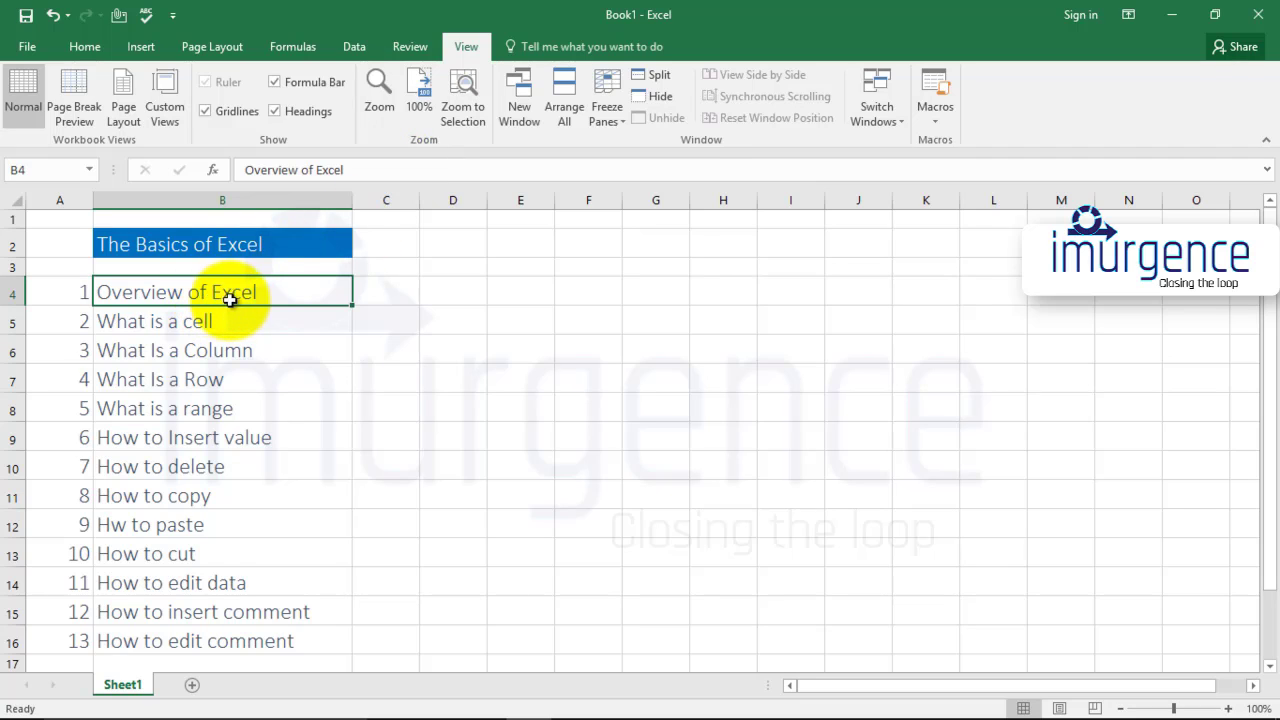
pyautogui.click(73, 291)
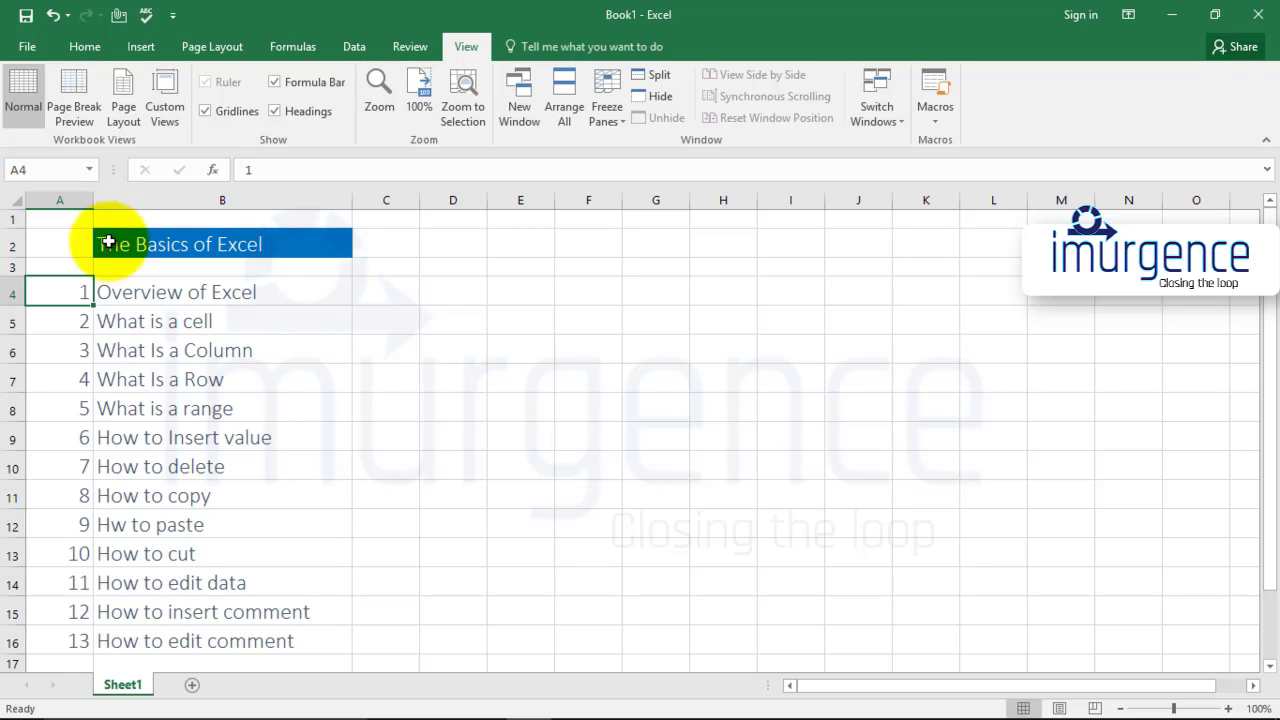
pyautogui.click(134, 290)
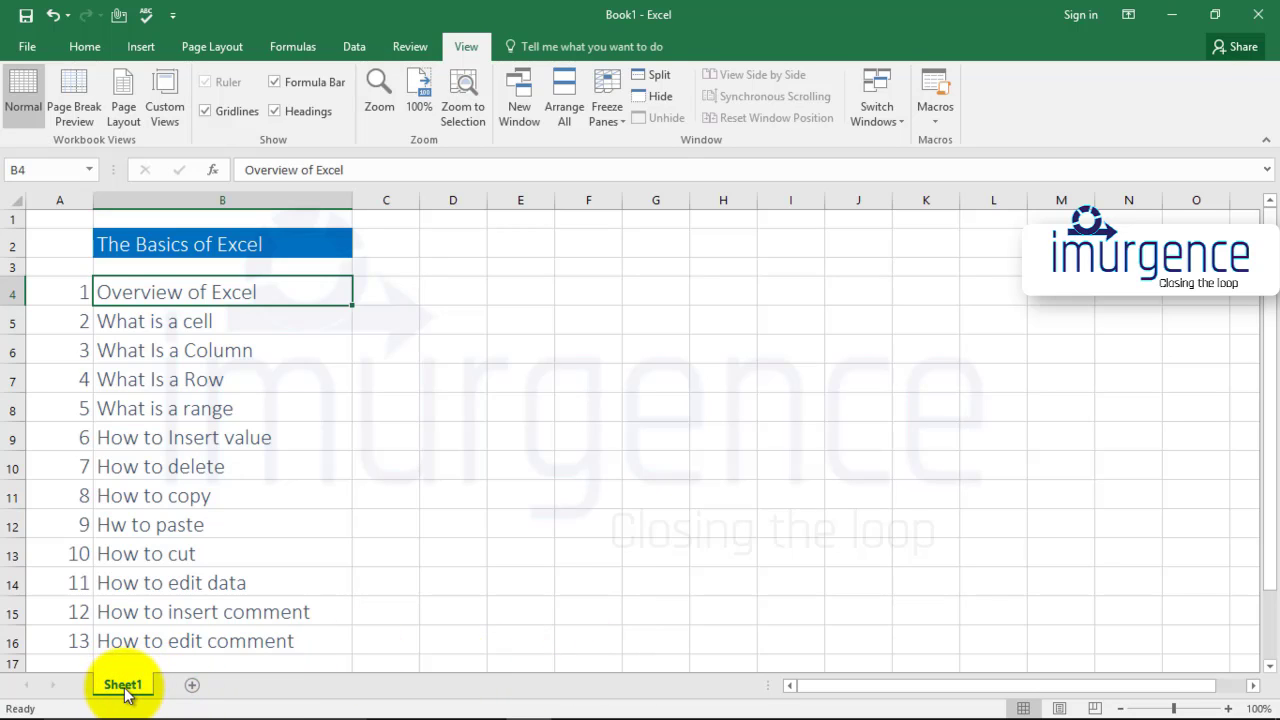
# Step: Add four new blank worksheets, Sheet2 to Sheet5, to the workbook
pyautogui.click(193, 688)
pyautogui.click(252, 688)
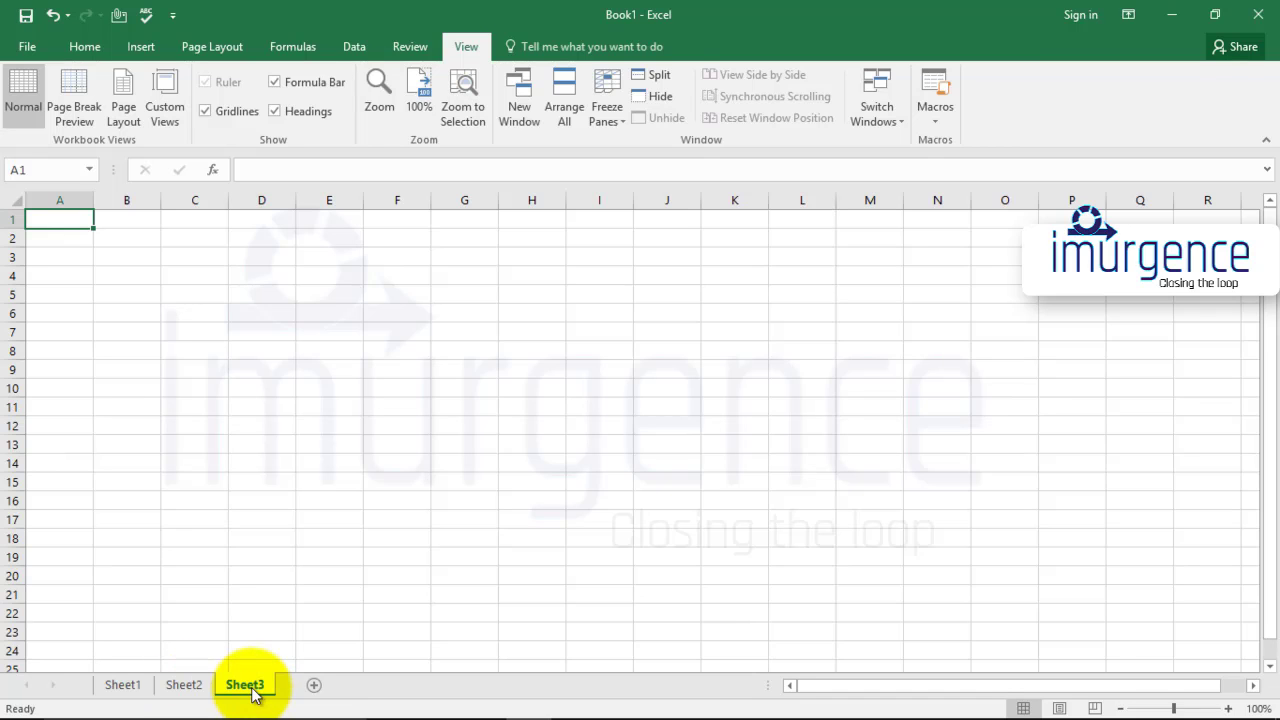
pyautogui.click(363, 686)
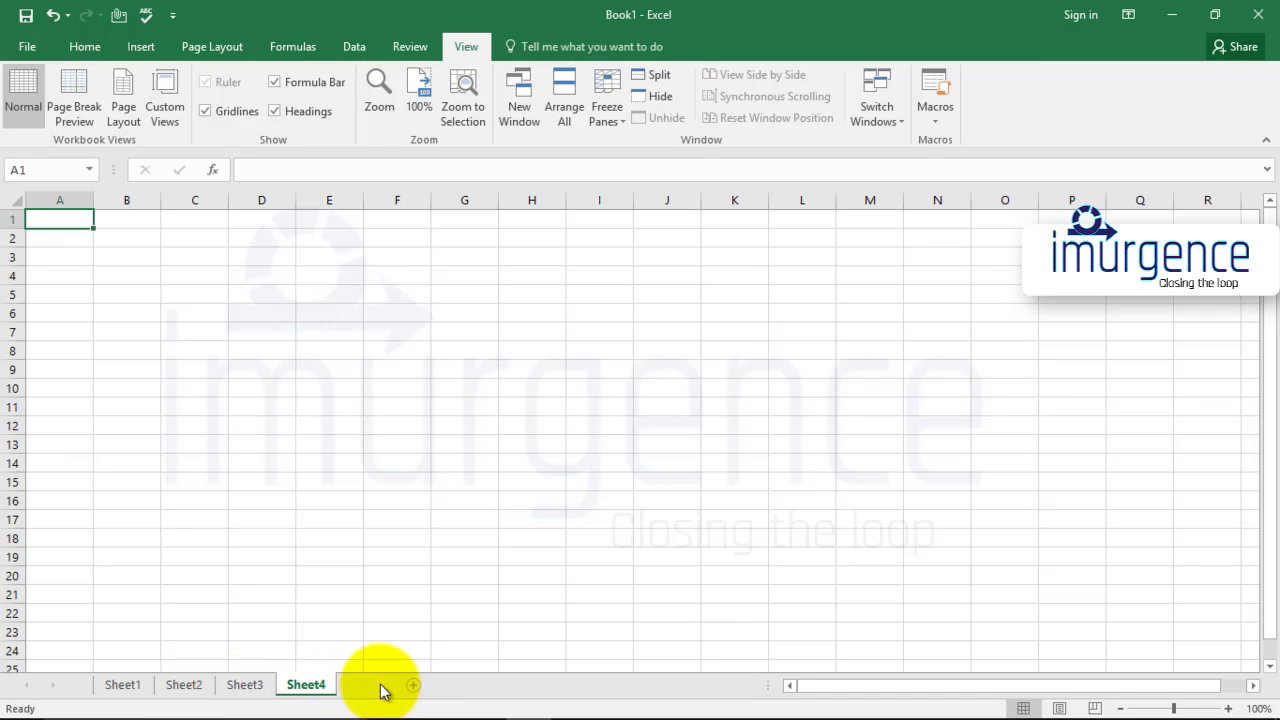
pyautogui.click(412, 686)
# Step: Look through the worksheets from Sheet1 to Sheet5 and return to Sheet1
pyautogui.click(128, 689)
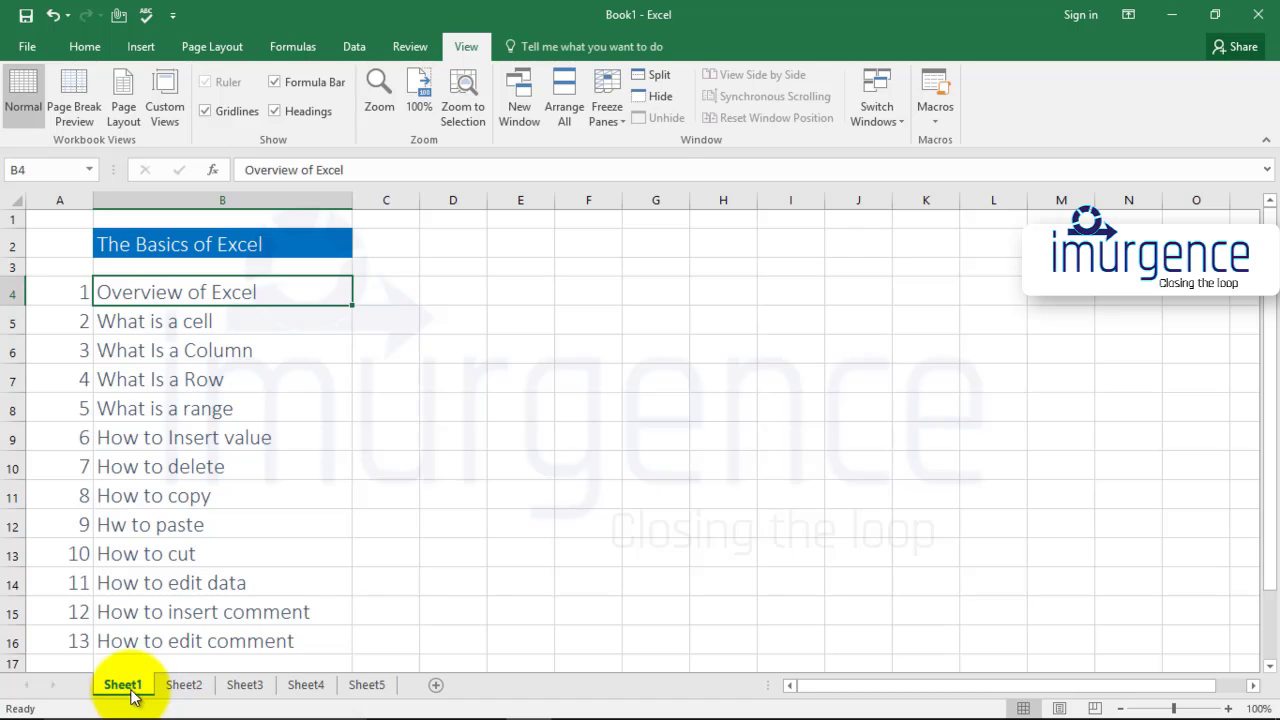
pyautogui.click(177, 686)
pyautogui.click(247, 686)
pyautogui.click(310, 688)
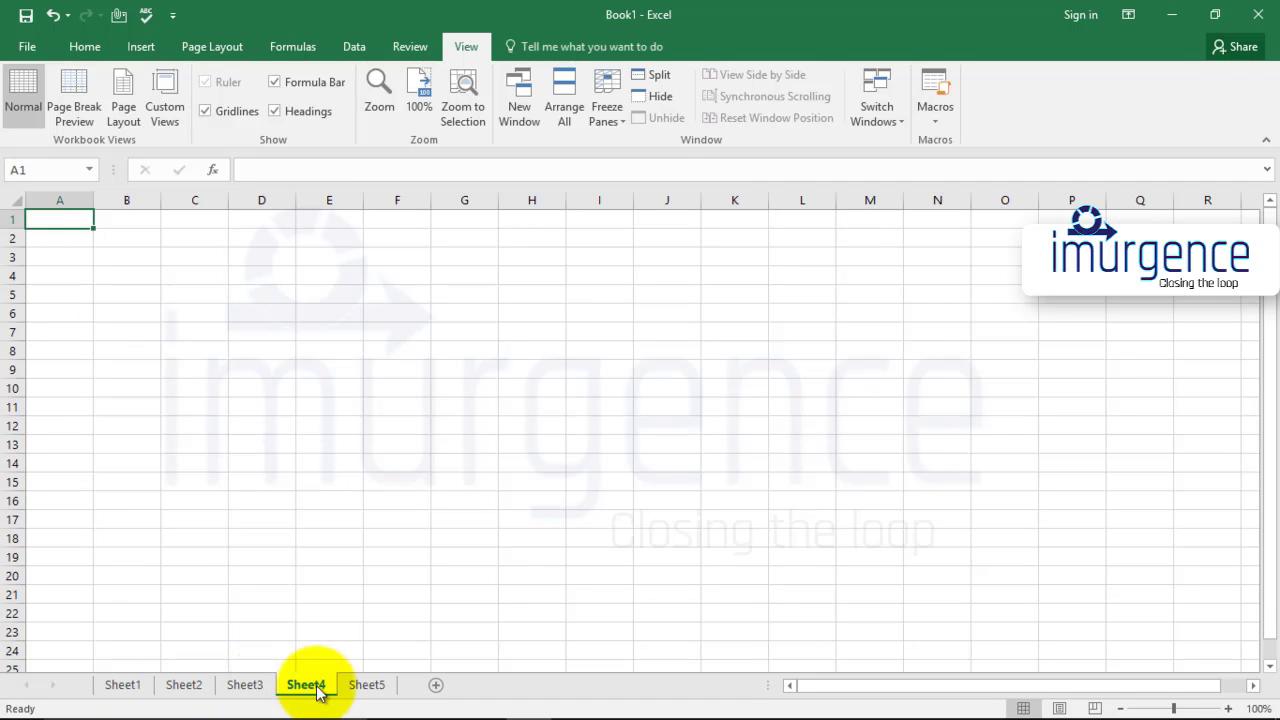
pyautogui.click(363, 686)
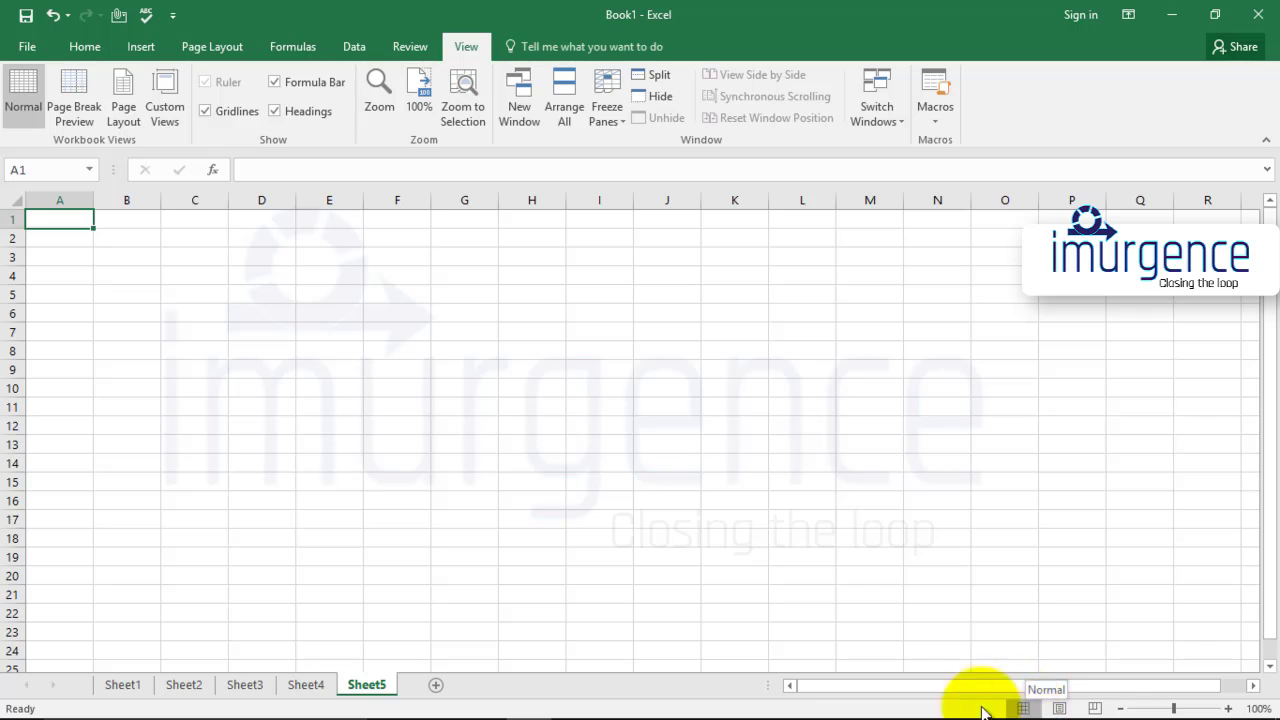
pyautogui.click(121, 686)
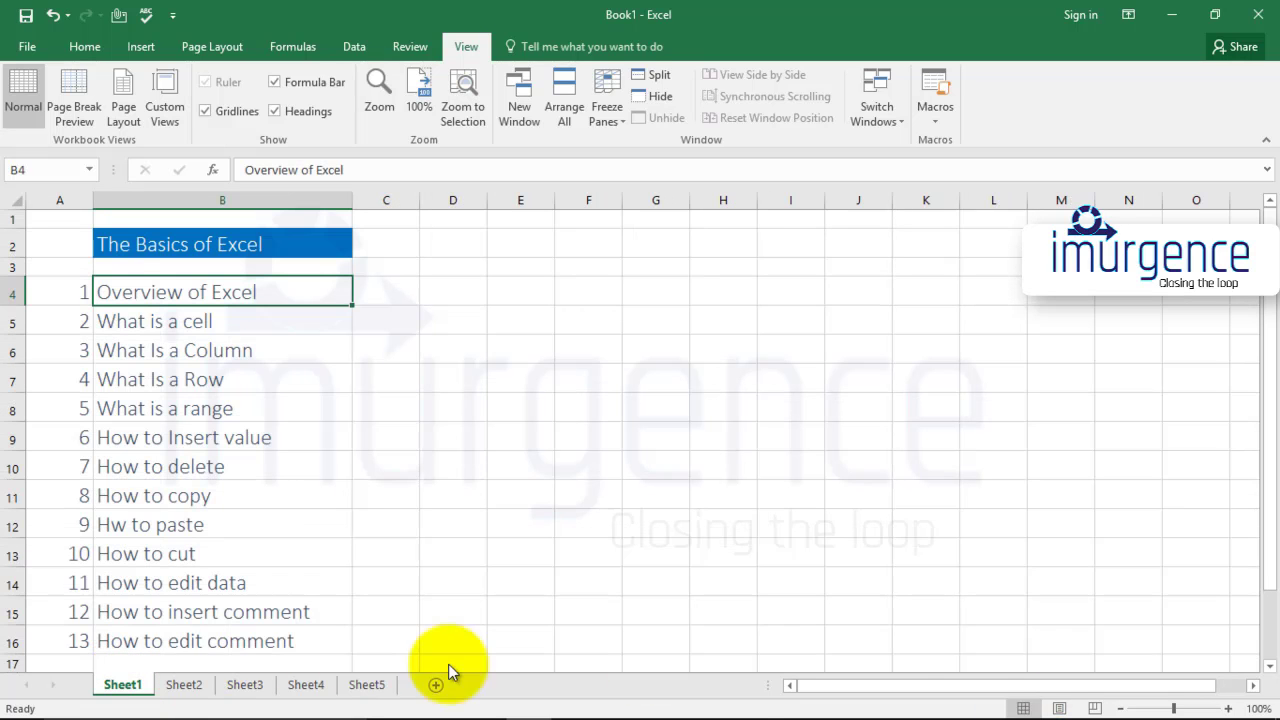
# Step: View Sheet1 in Page Layout and in Page Break Preview at 100% zoom, and return to Normal view
pyautogui.click(1060, 708)
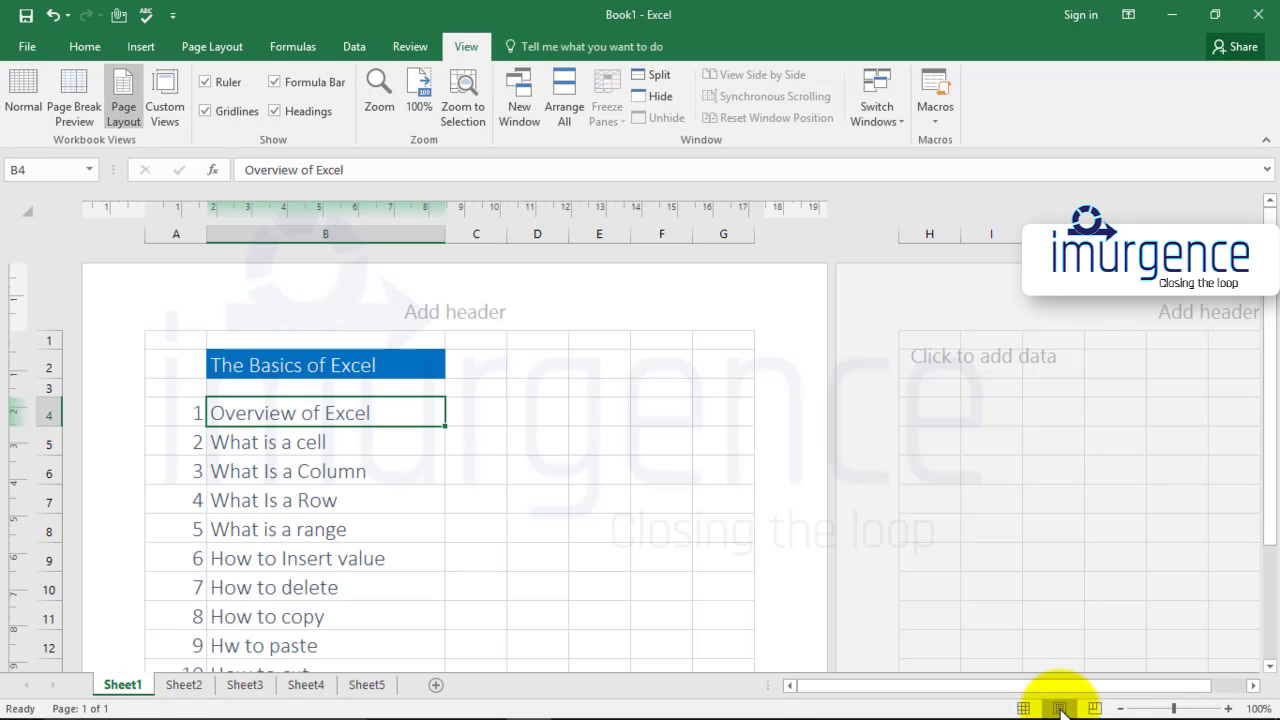
pyautogui.click(1095, 708)
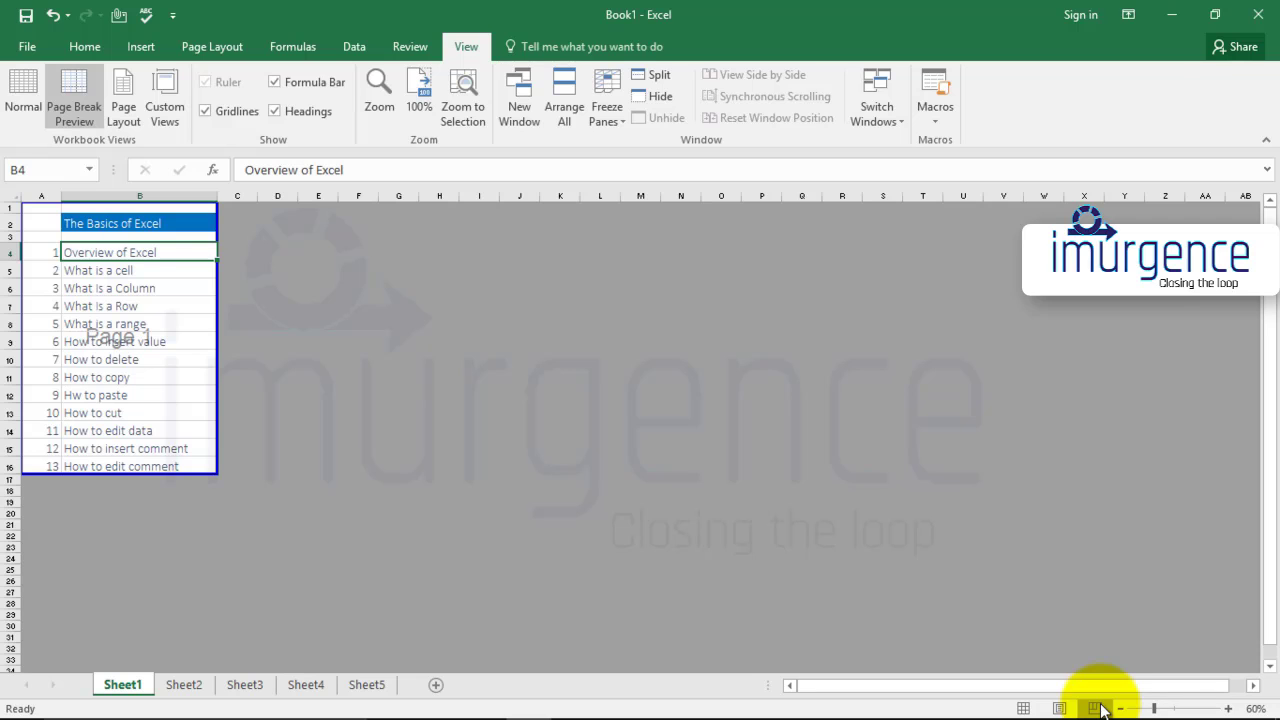
pyautogui.click(1229, 709)
pyautogui.click(1229, 709)
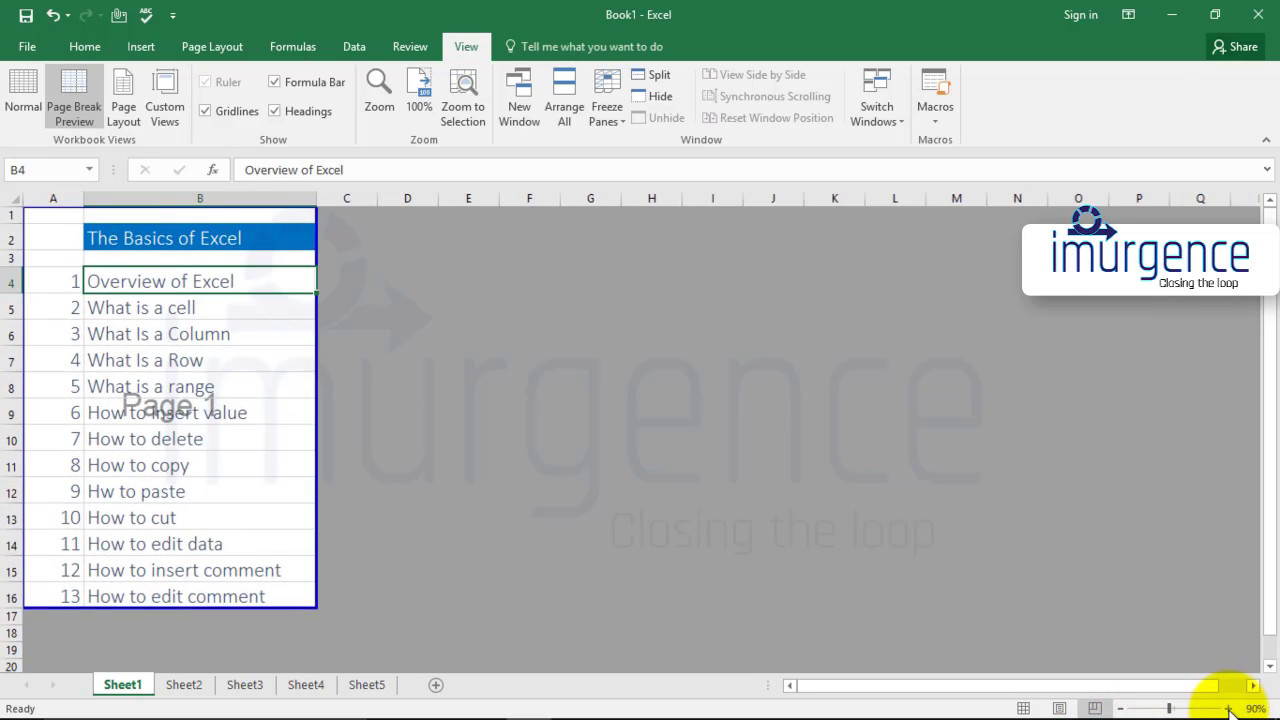
pyautogui.click(1229, 709)
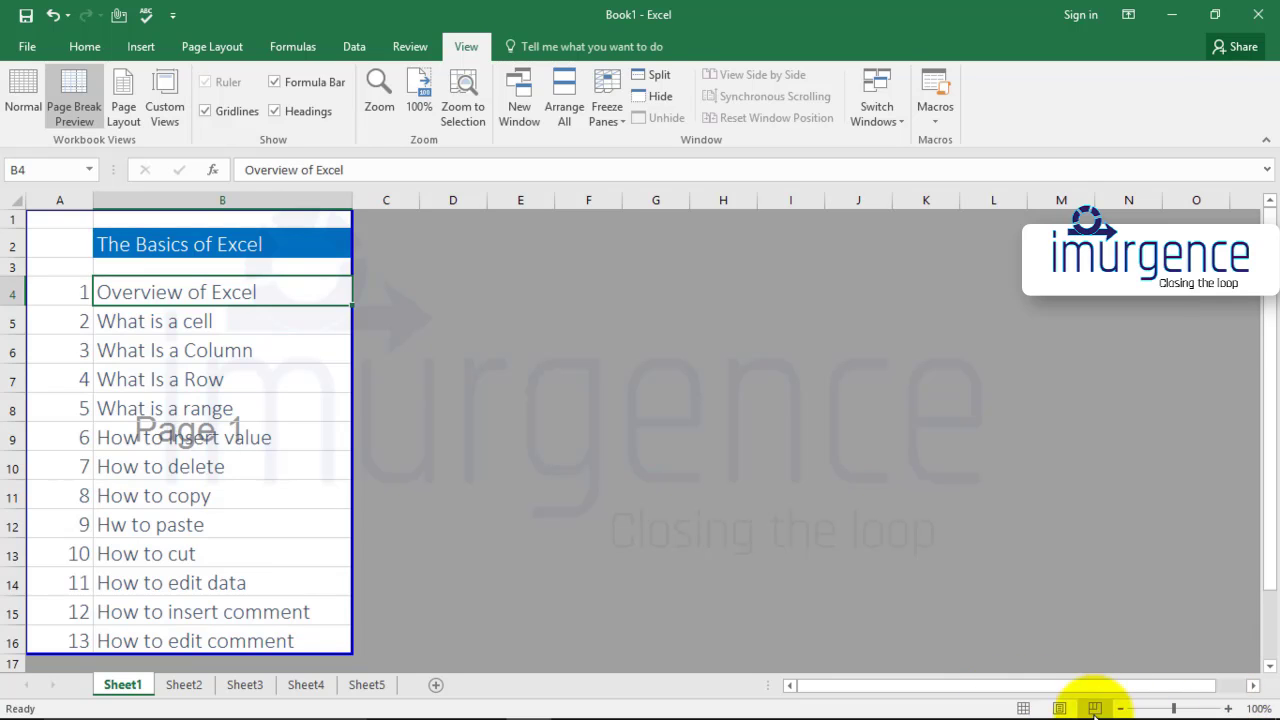
pyautogui.click(1023, 708)
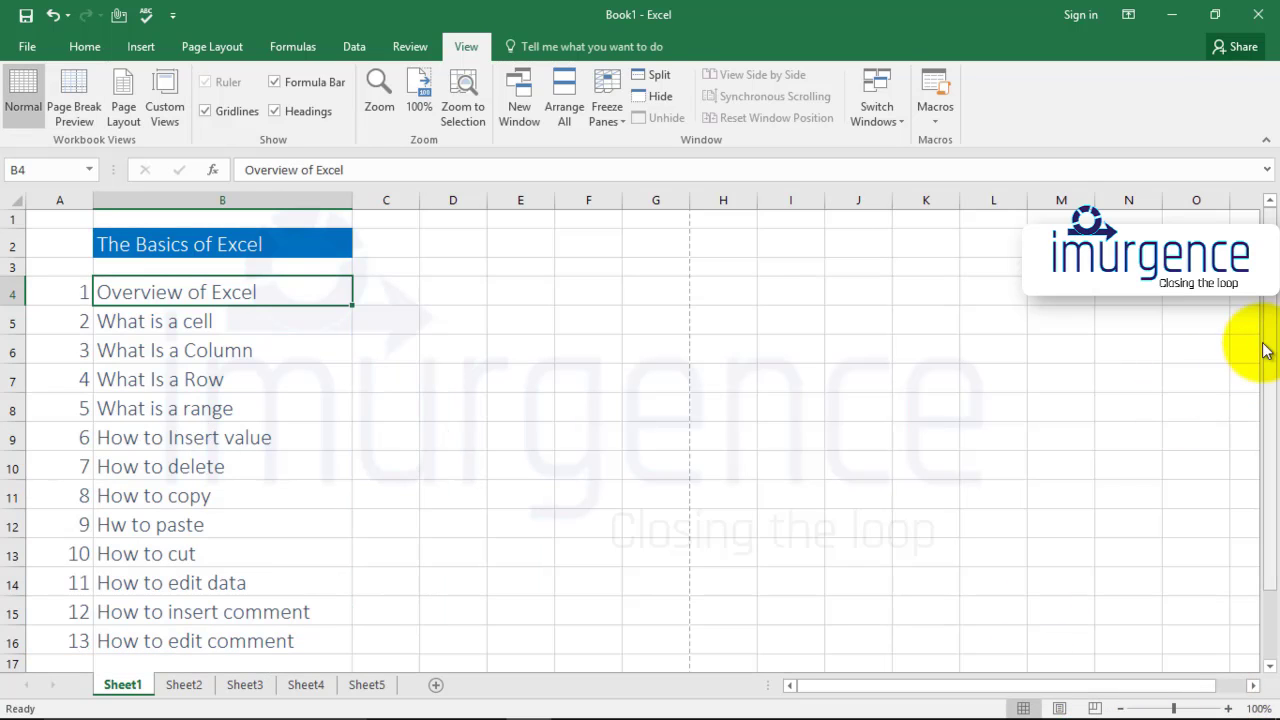
pyautogui.moveTo(1267, 338)
pyautogui.mouseDown()
pyautogui.moveTo(1266, 464)
pyautogui.moveTo(1251, 346)
pyautogui.moveTo(1264, 333)
pyautogui.mouseUp()
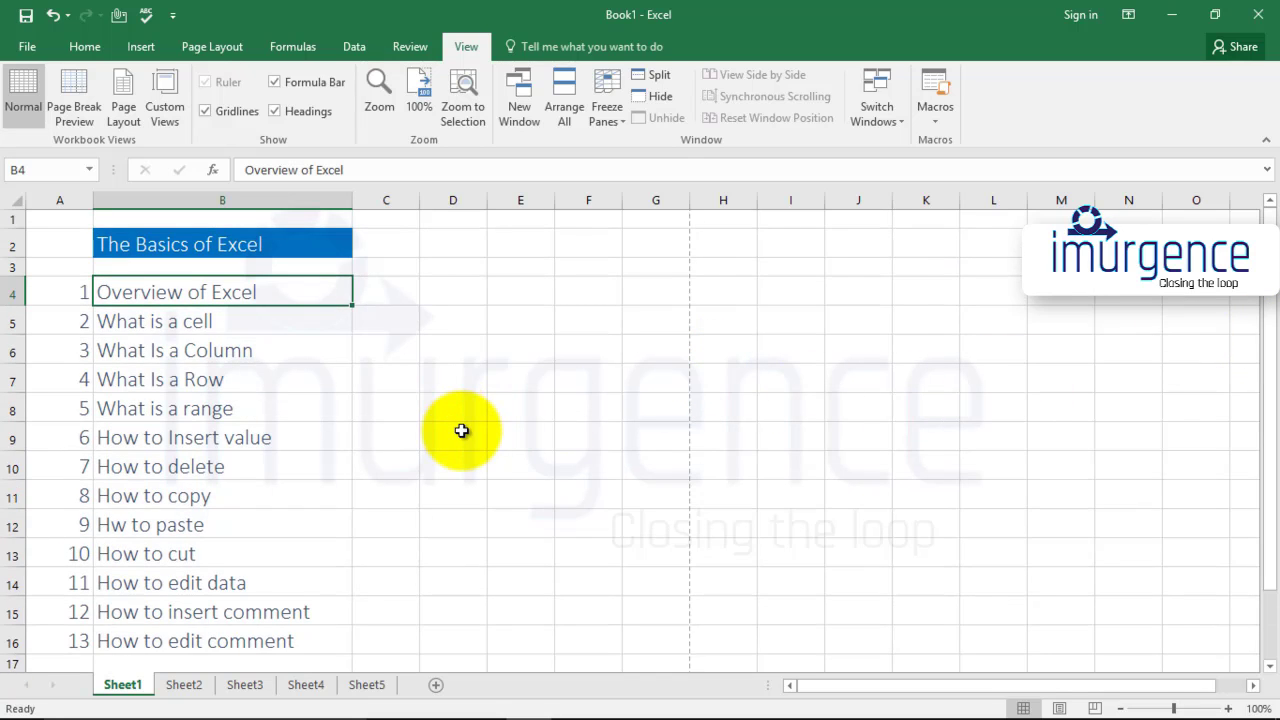
pyautogui.scroll(-2, 390, 450)
pyautogui.scroll(2, 336, 427)
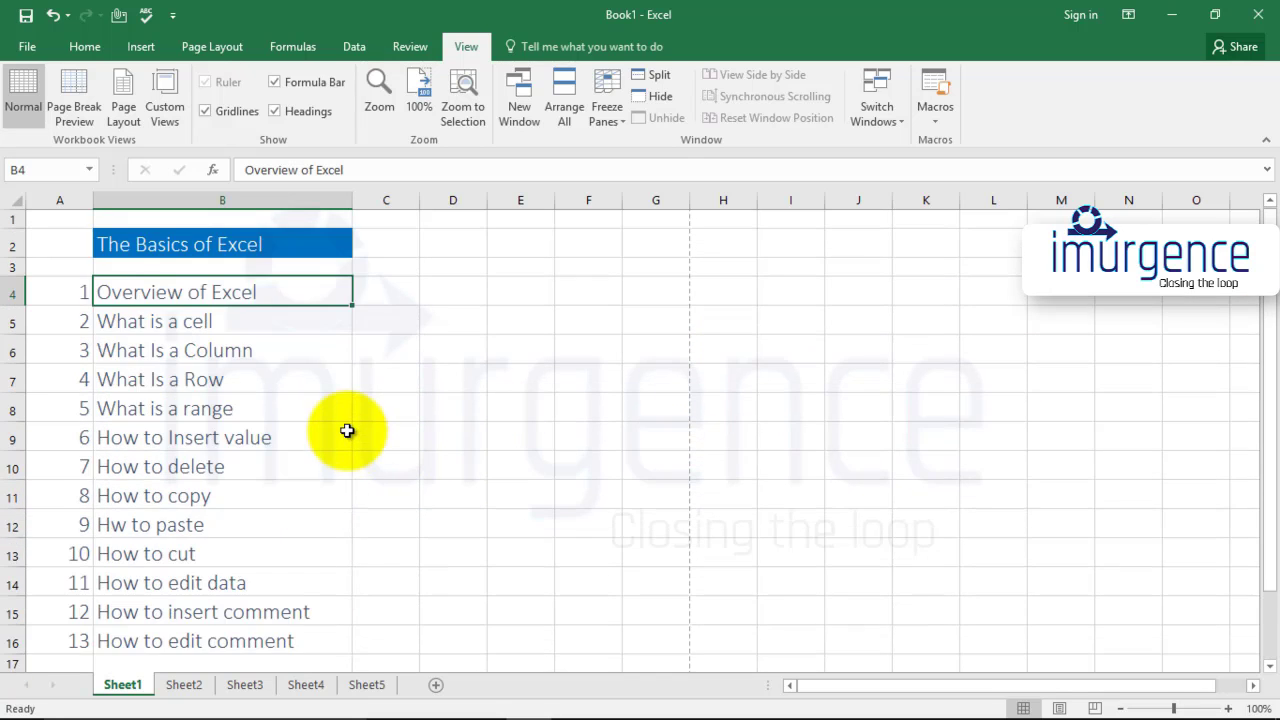
pyautogui.scroll(-5, 131, 420)
pyautogui.scroll(5, 220, 375)
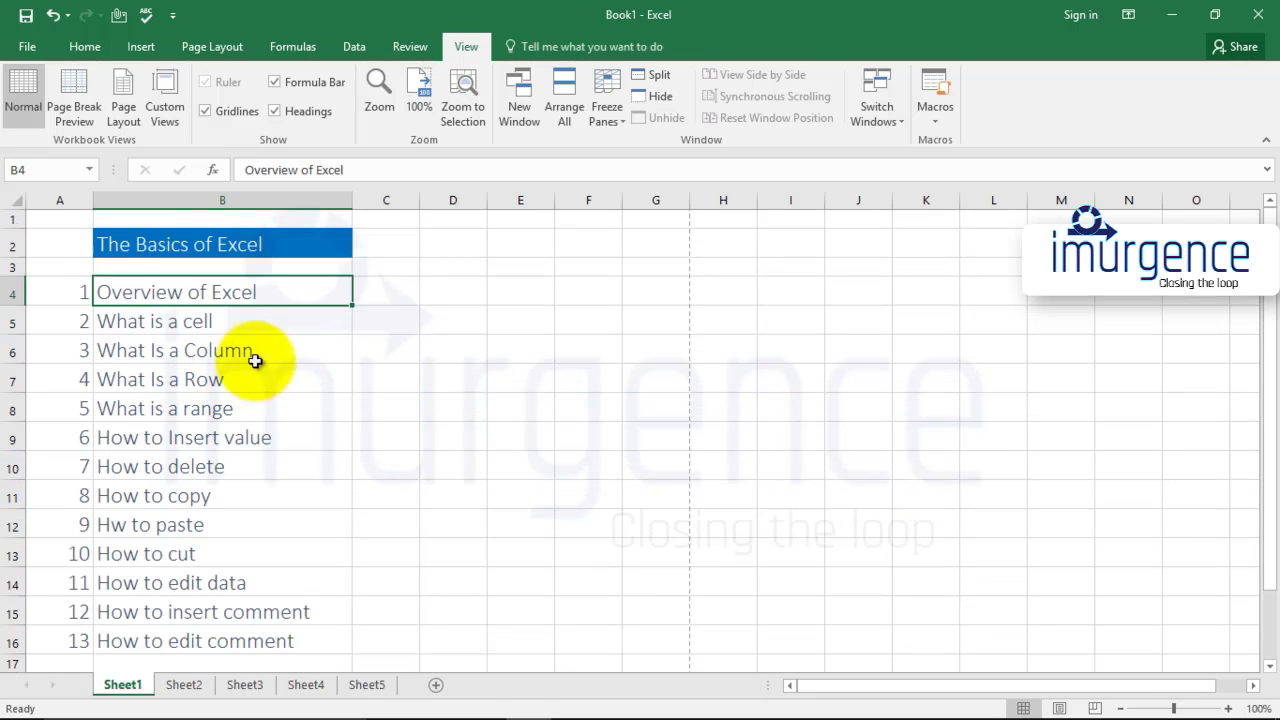
# Step: Check individual cells one at a time: A1, C2 through I2, E4 and F4, ending on E5
pyautogui.click(62, 219)
pyautogui.click(405, 245)
pyautogui.click(478, 245)
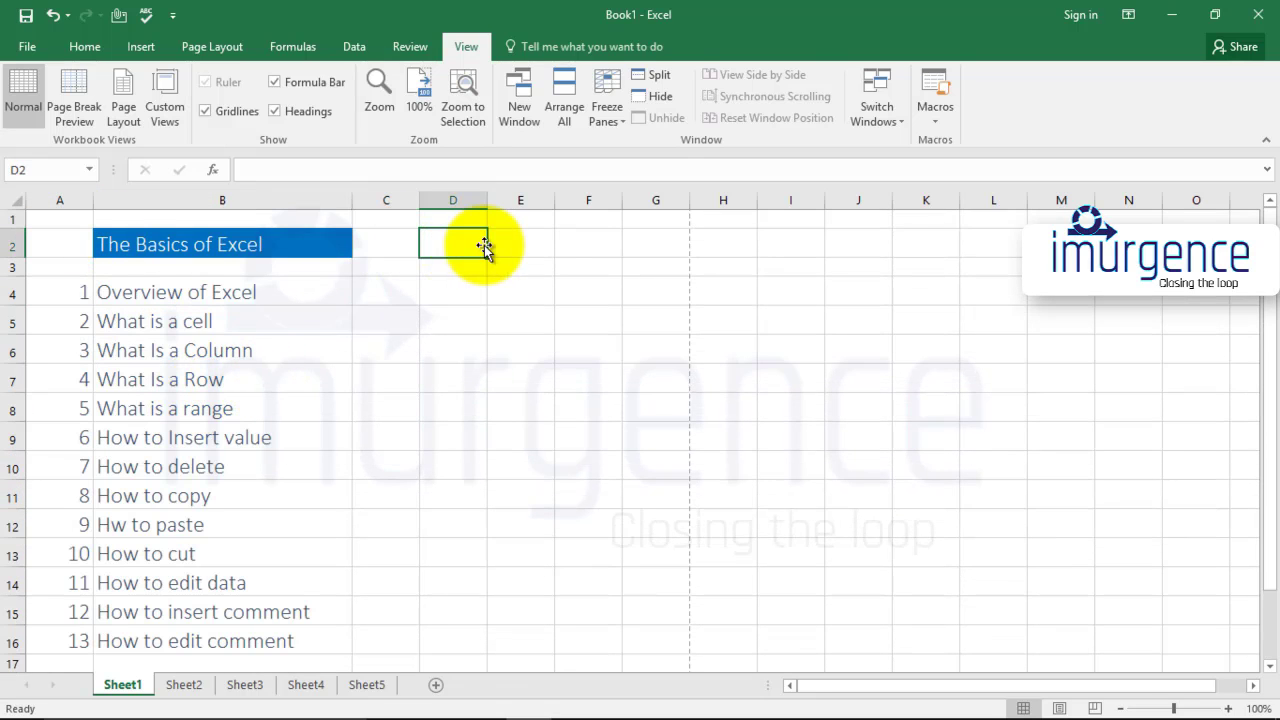
pyautogui.click(532, 246)
pyautogui.click(571, 246)
pyautogui.click(658, 245)
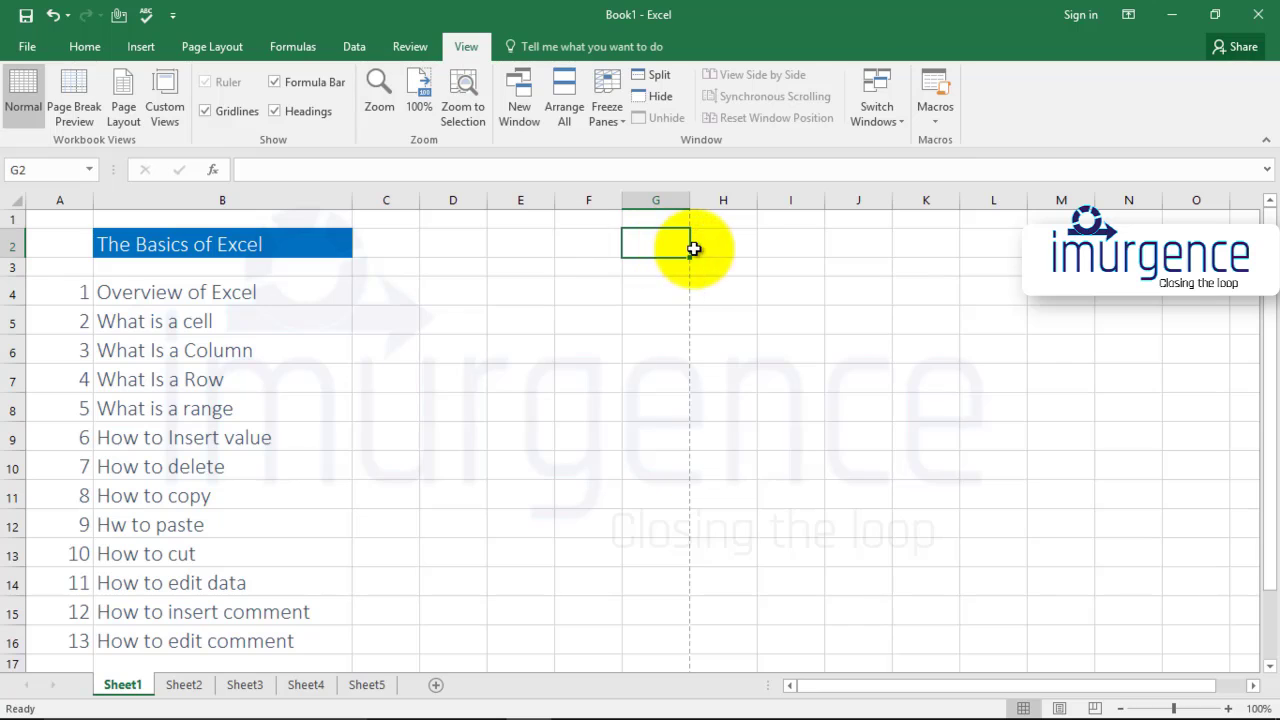
pyautogui.click(730, 246)
pyautogui.click(792, 248)
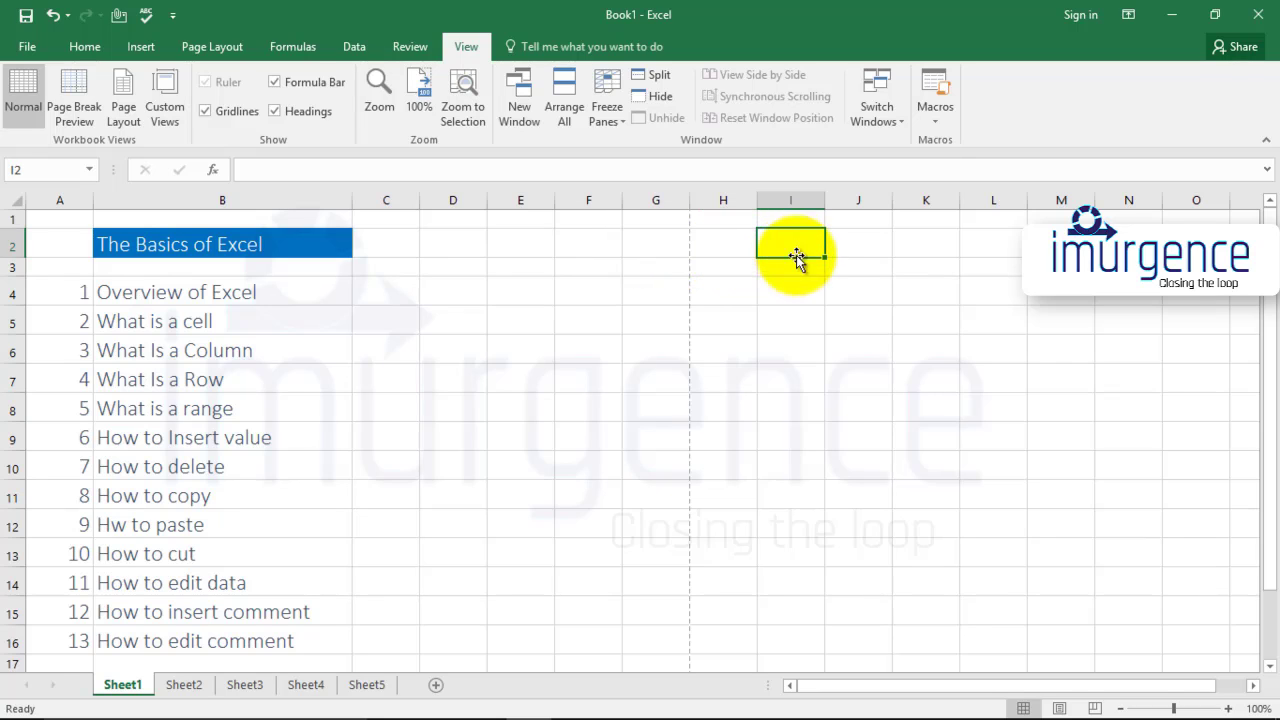
pyautogui.click(517, 291)
pyautogui.click(584, 291)
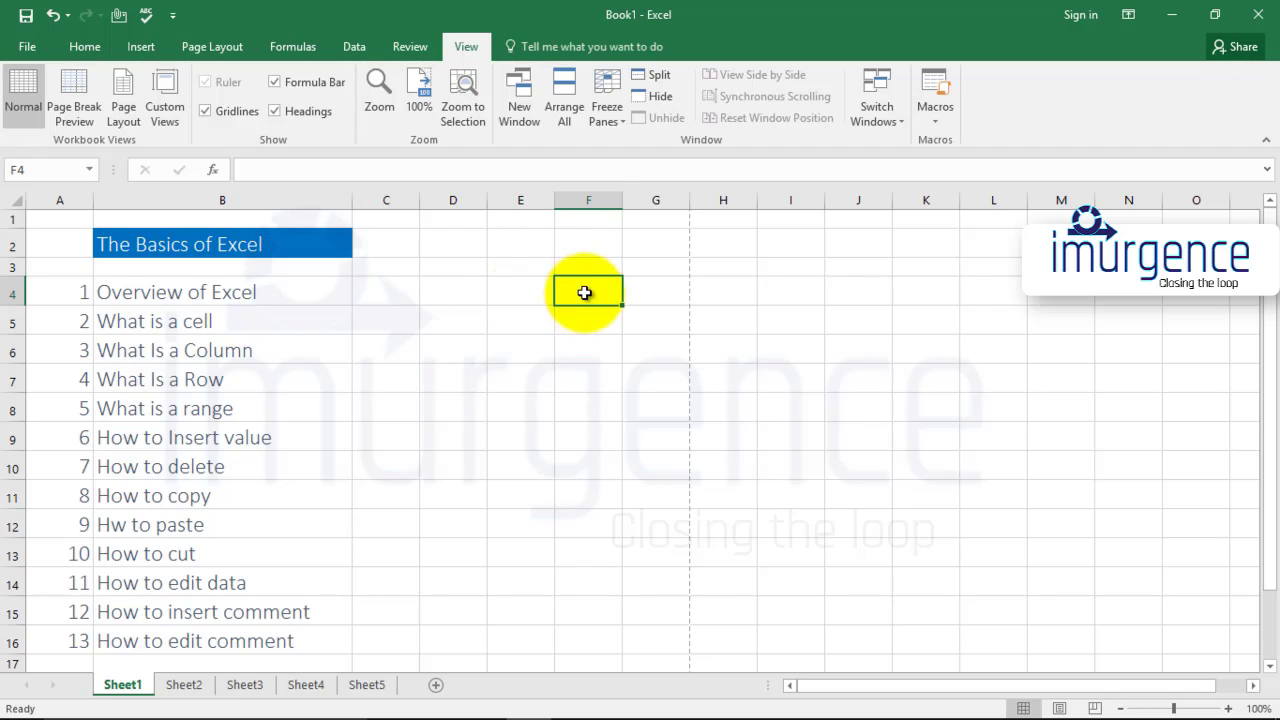
pyautogui.click(527, 322)
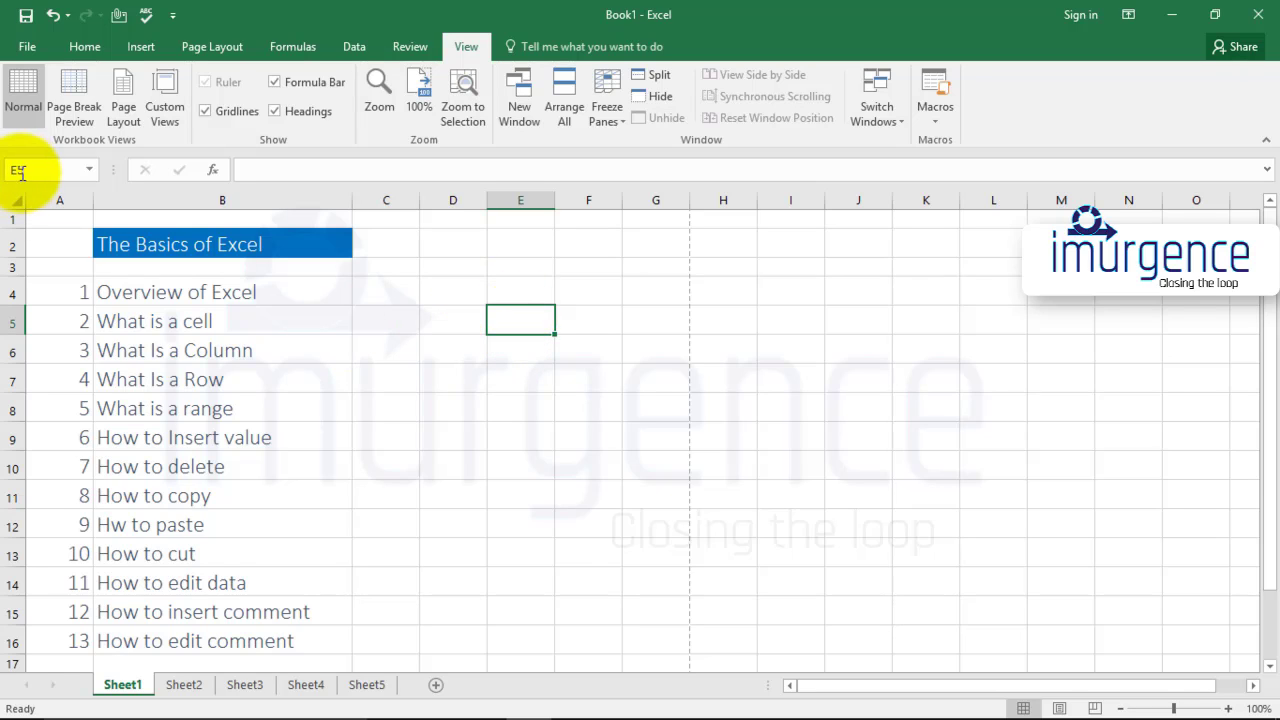
# Step: Check the cell addresses of A1, D2, G4, B4 and D4, selecting one cell at a time
pyautogui.click(55, 218)
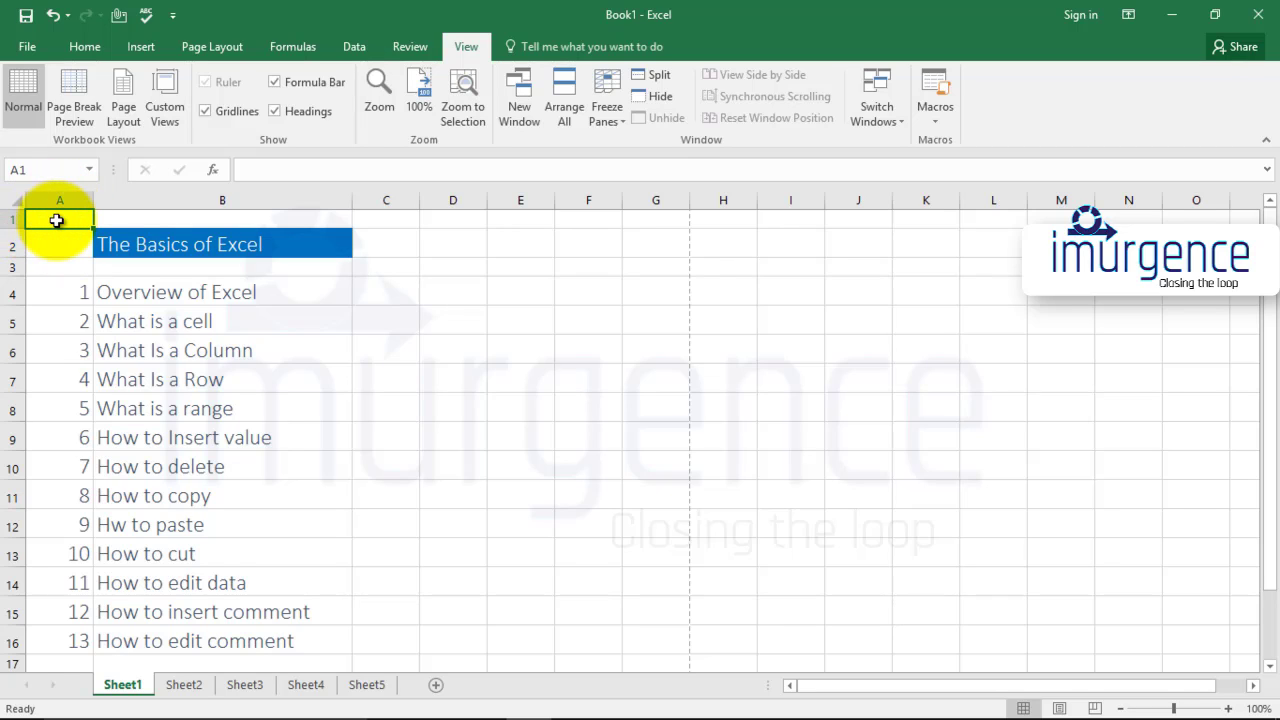
pyautogui.click(460, 245)
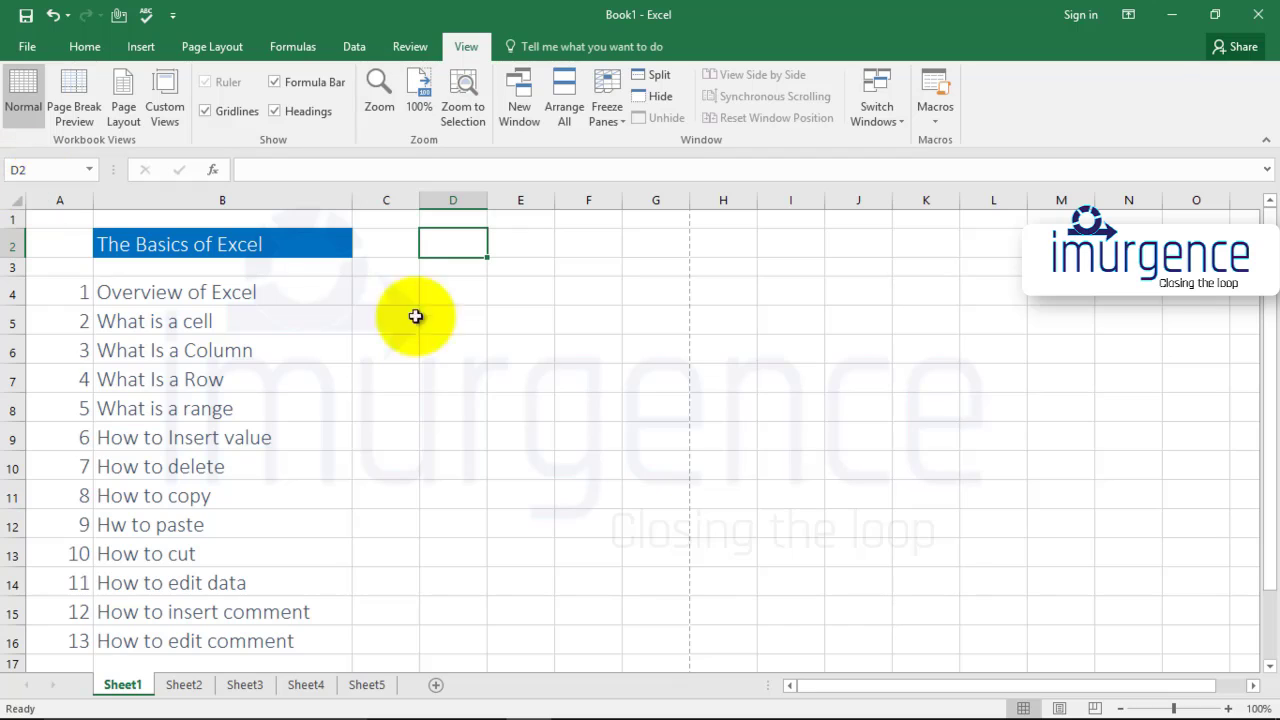
pyautogui.click(640, 290)
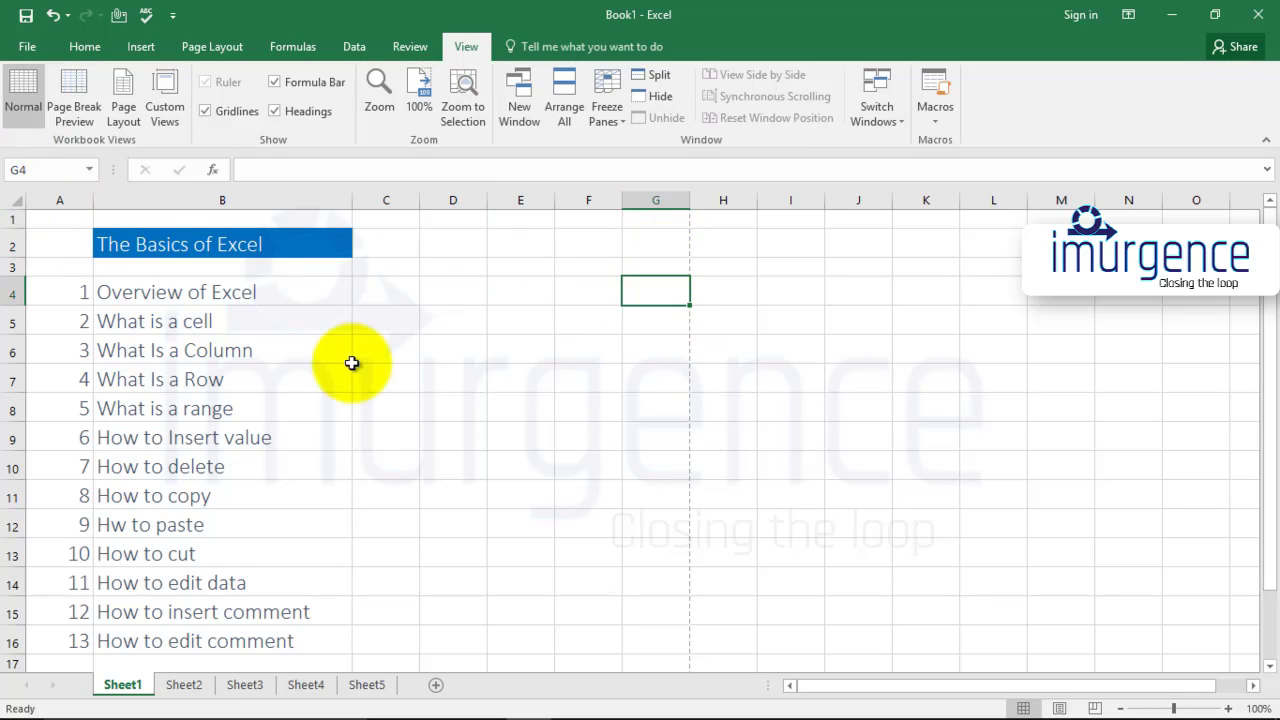
pyautogui.click(135, 290)
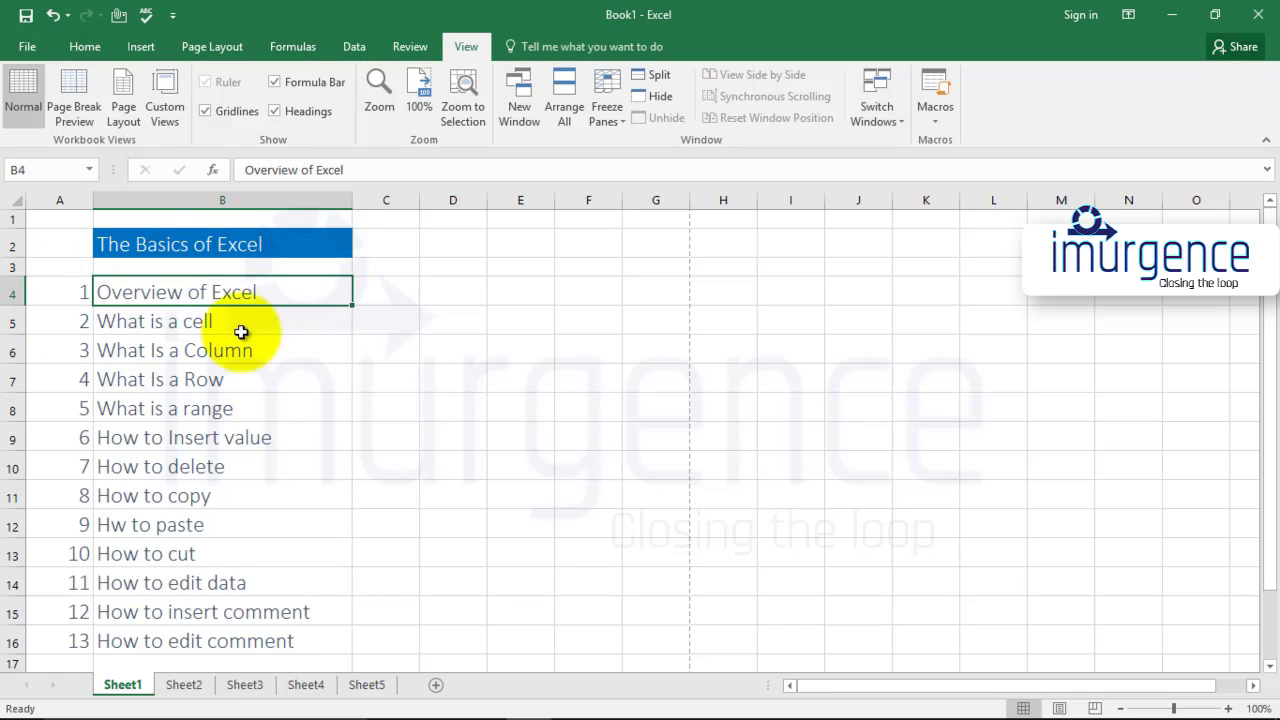
pyautogui.click(459, 291)
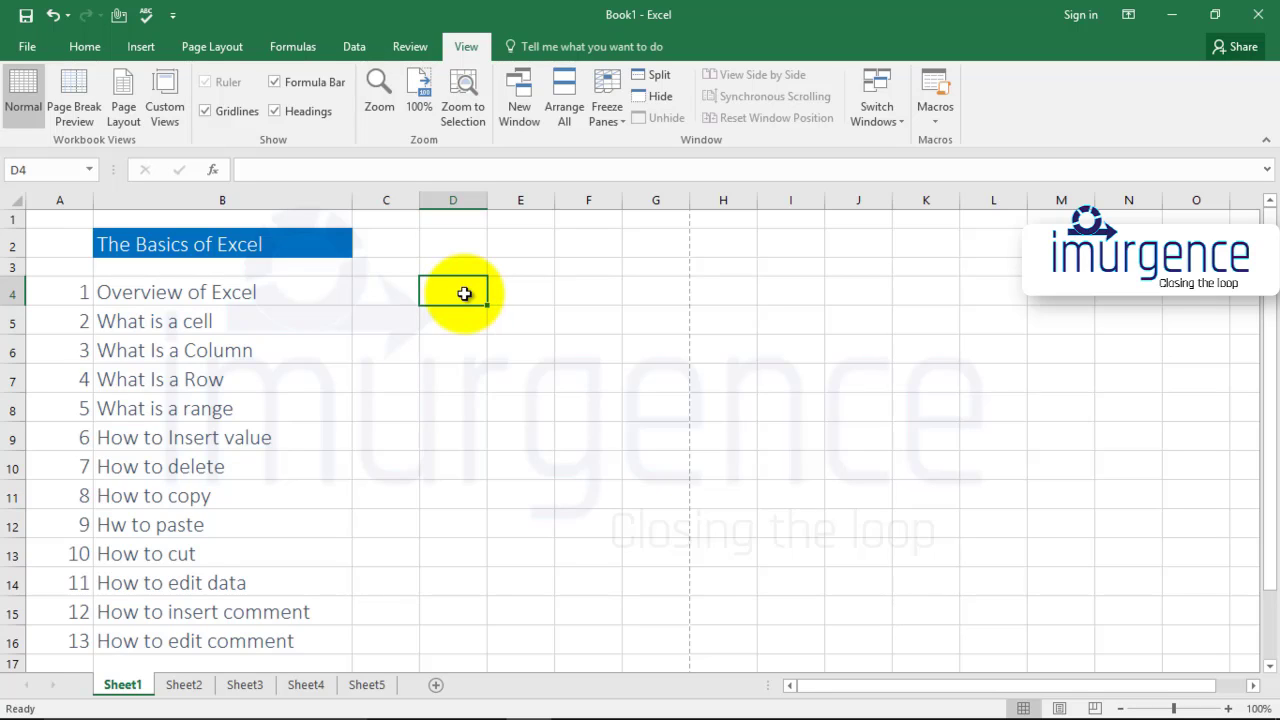
# Step: Enter the number 12 in cell D4 and the text abc in cell E4
pyautogui.write('12')
pyautogui.click(516, 291)
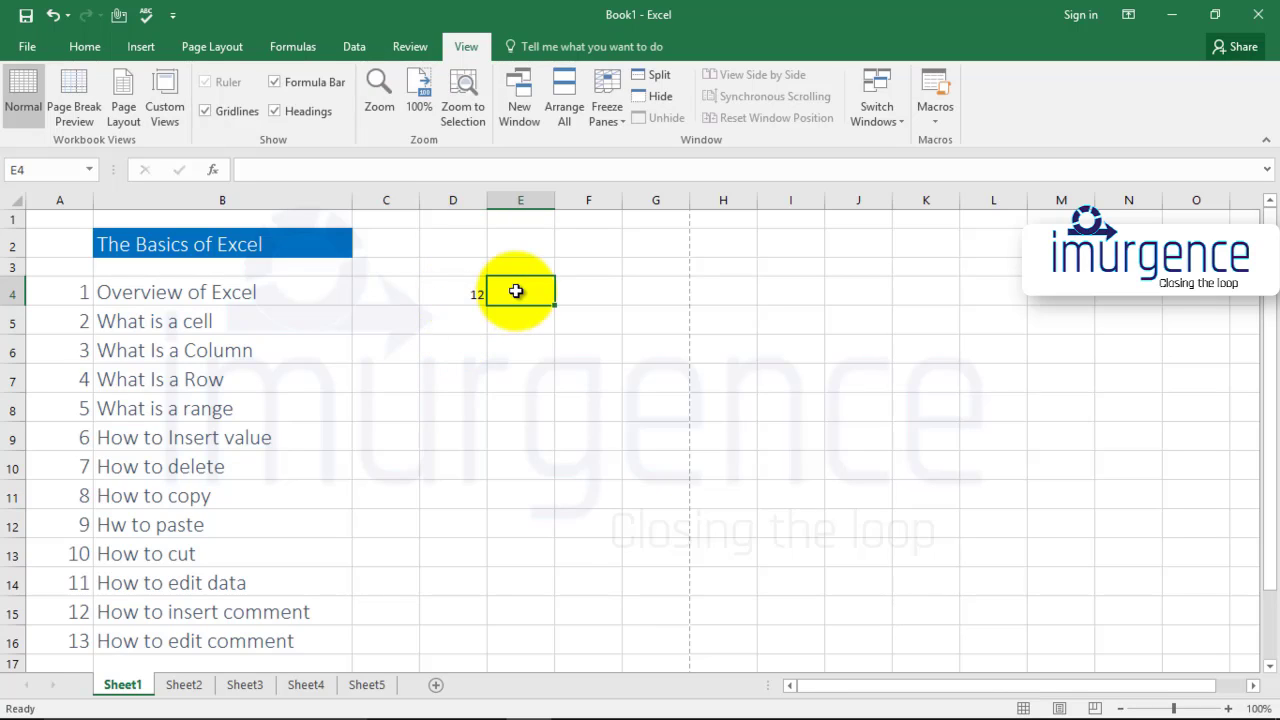
pyautogui.write('abc')
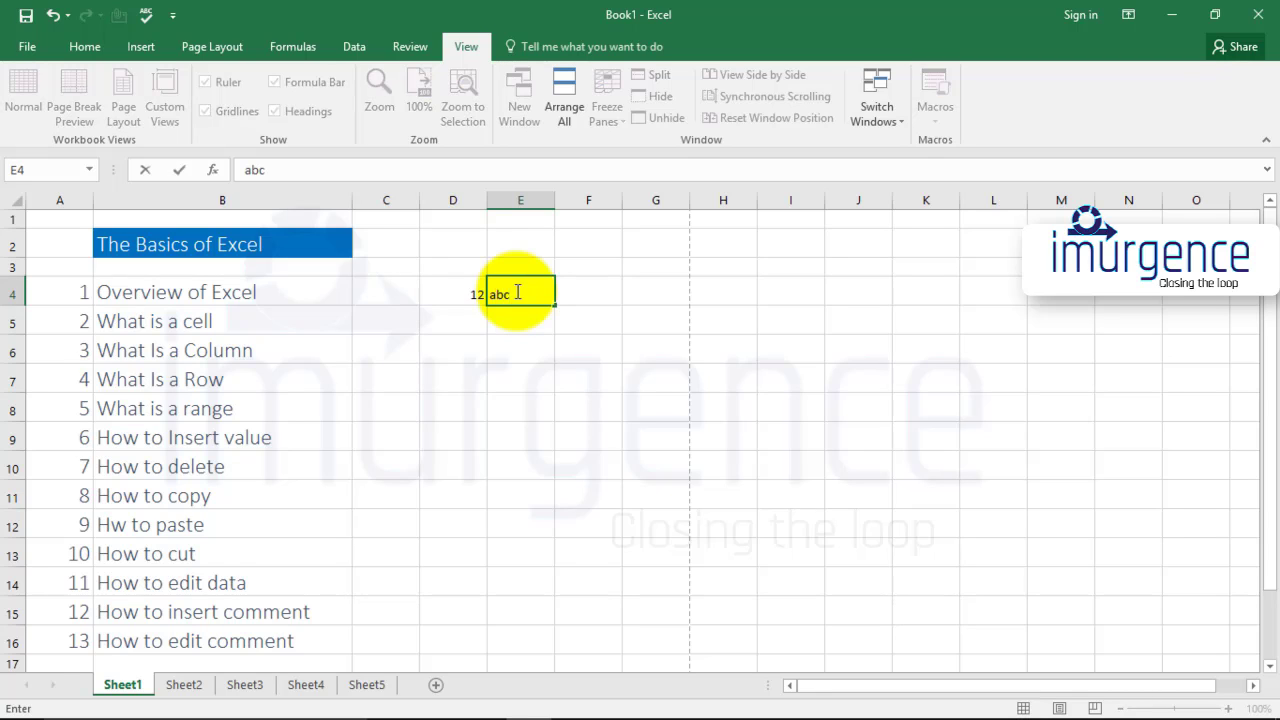
# Step: Enter the formula =2+2 in cell F4 and select the cell again to view its formula
pyautogui.click(604, 291)
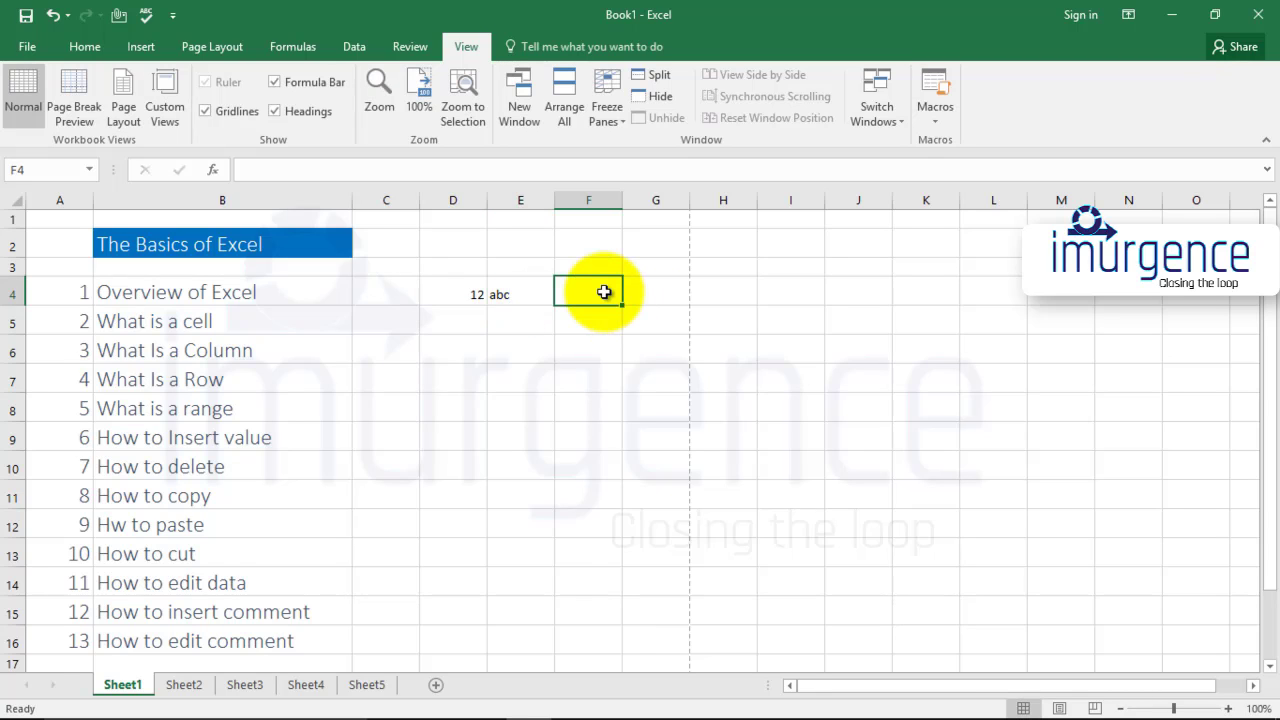
pyautogui.write('=')
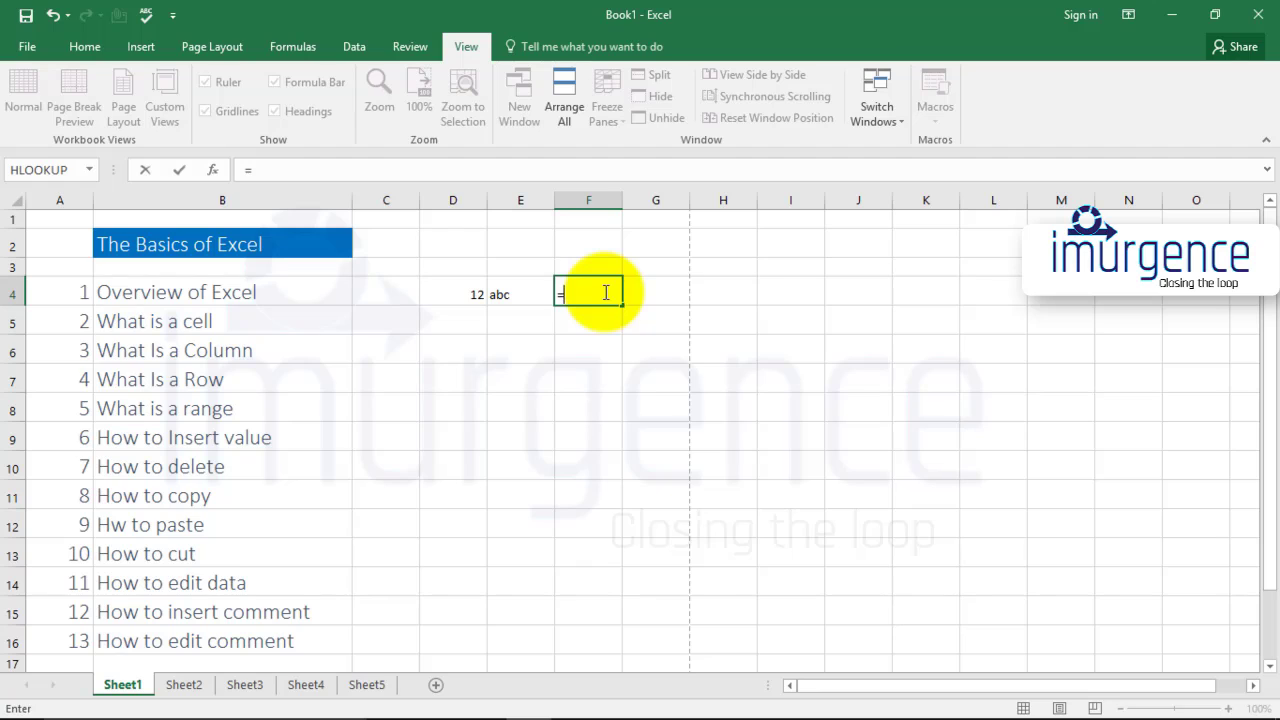
pyautogui.press('Down')
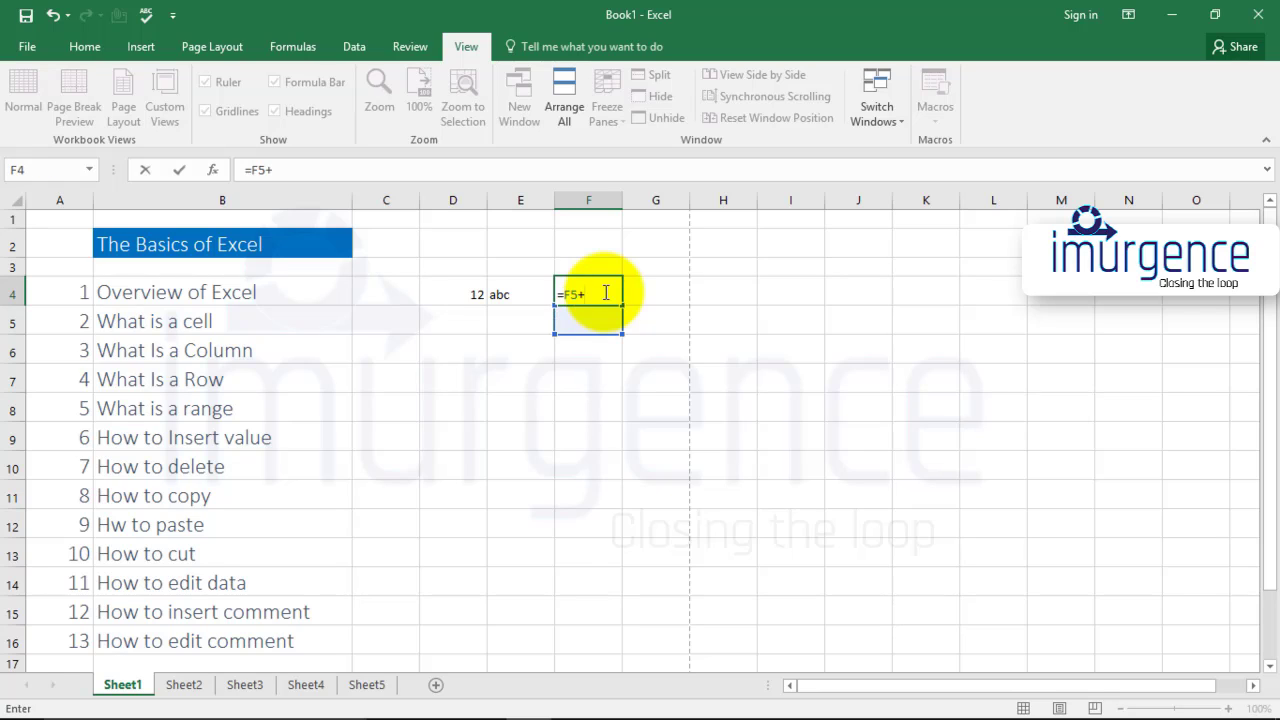
pyautogui.press('BackSpace')
pyautogui.press('BackSpace')
pyautogui.press('BackSpace')
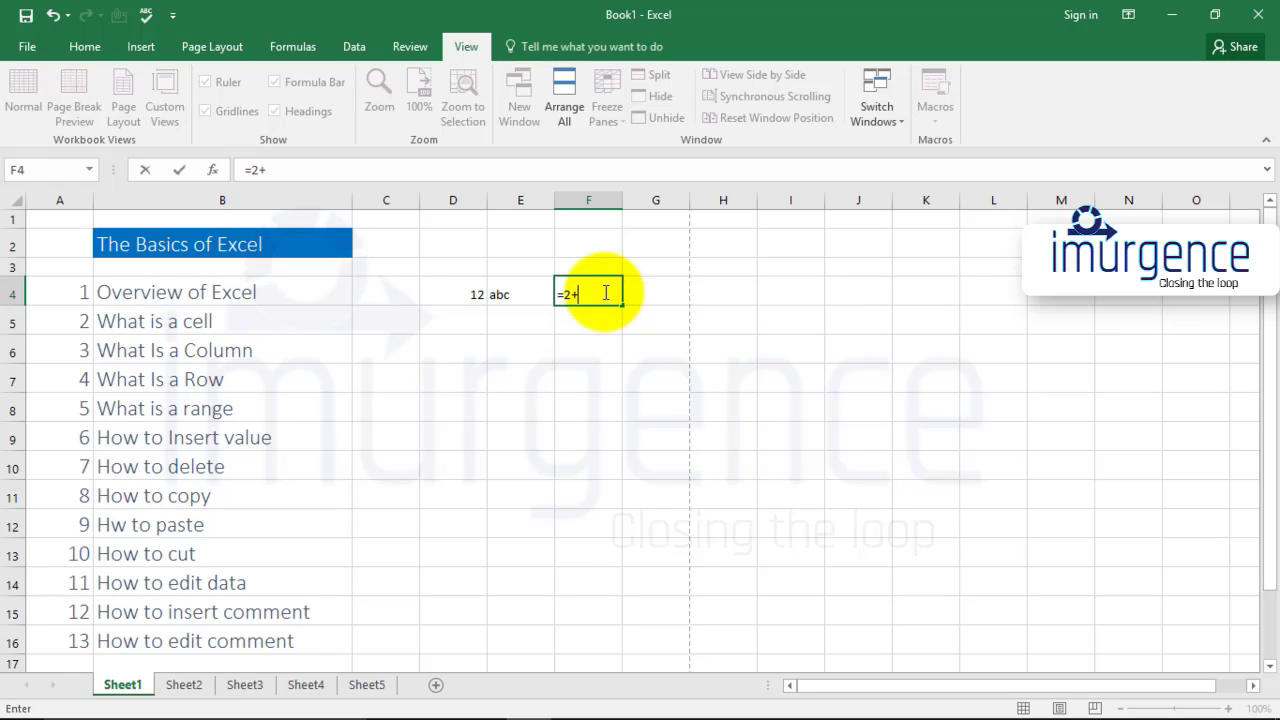
pyautogui.press('Return')
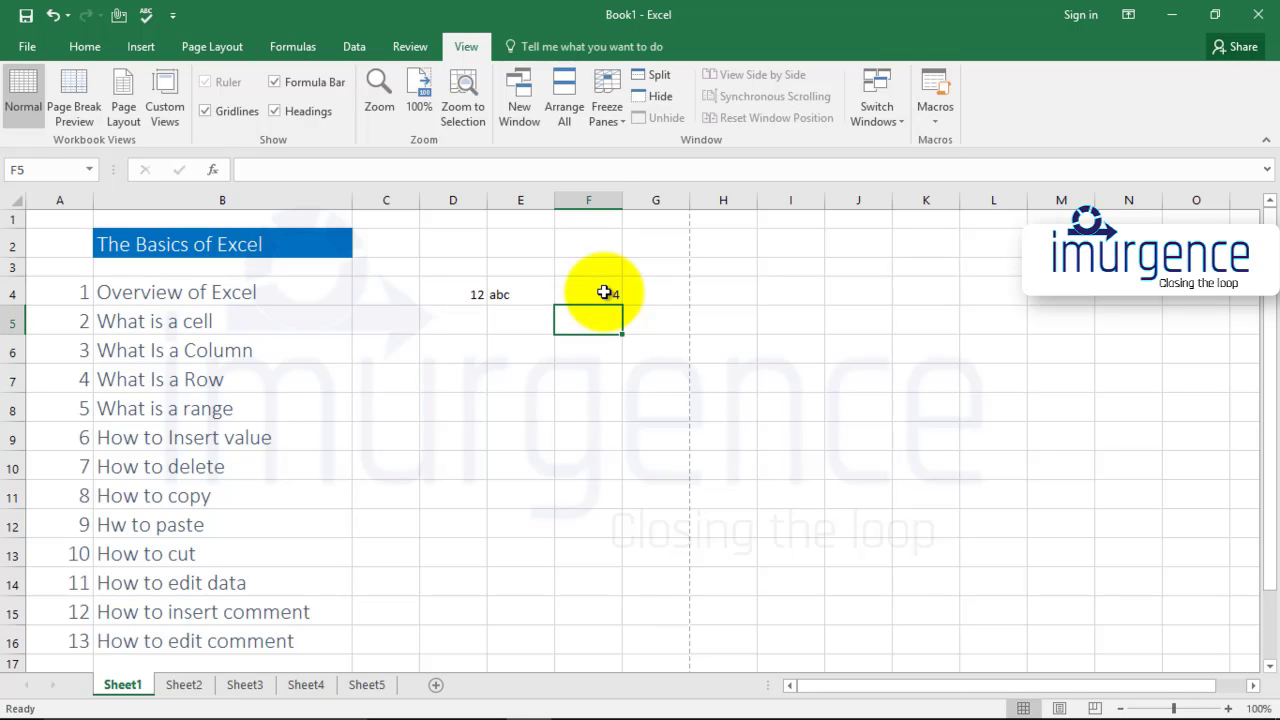
pyautogui.click(605, 292)
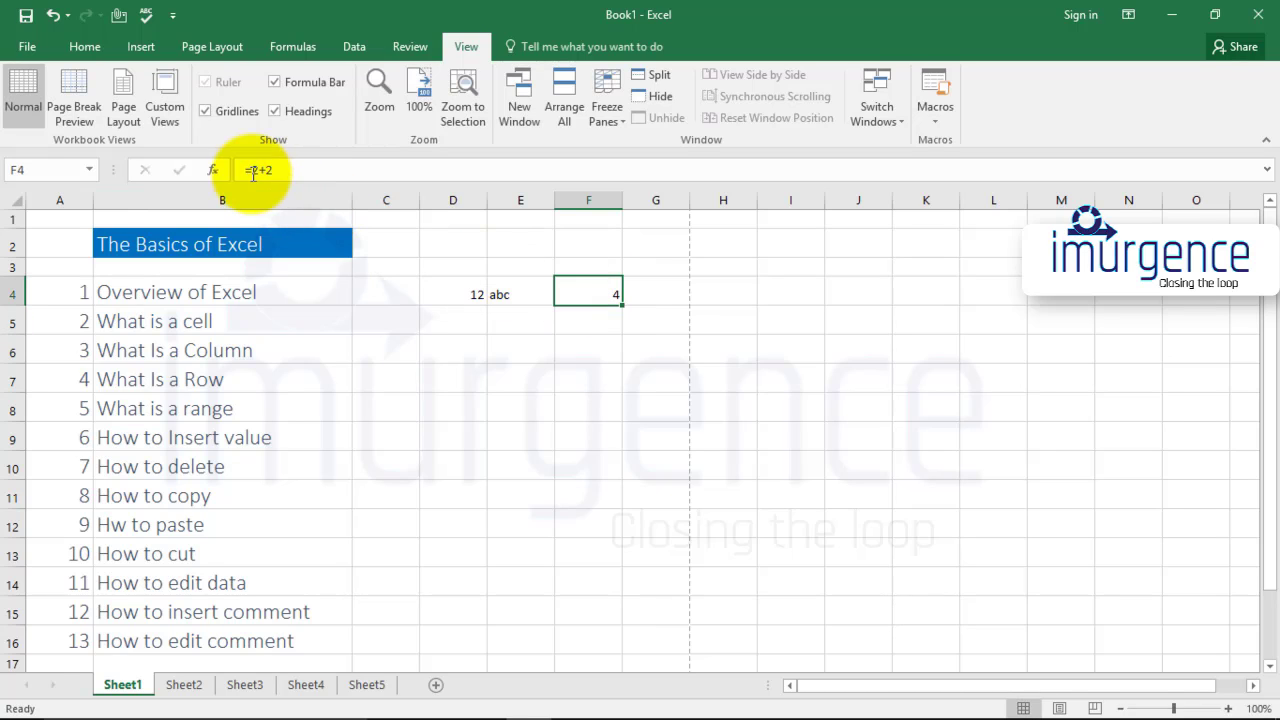
# Step: Enter the special character ! in cell G4
pyautogui.click(651, 291)
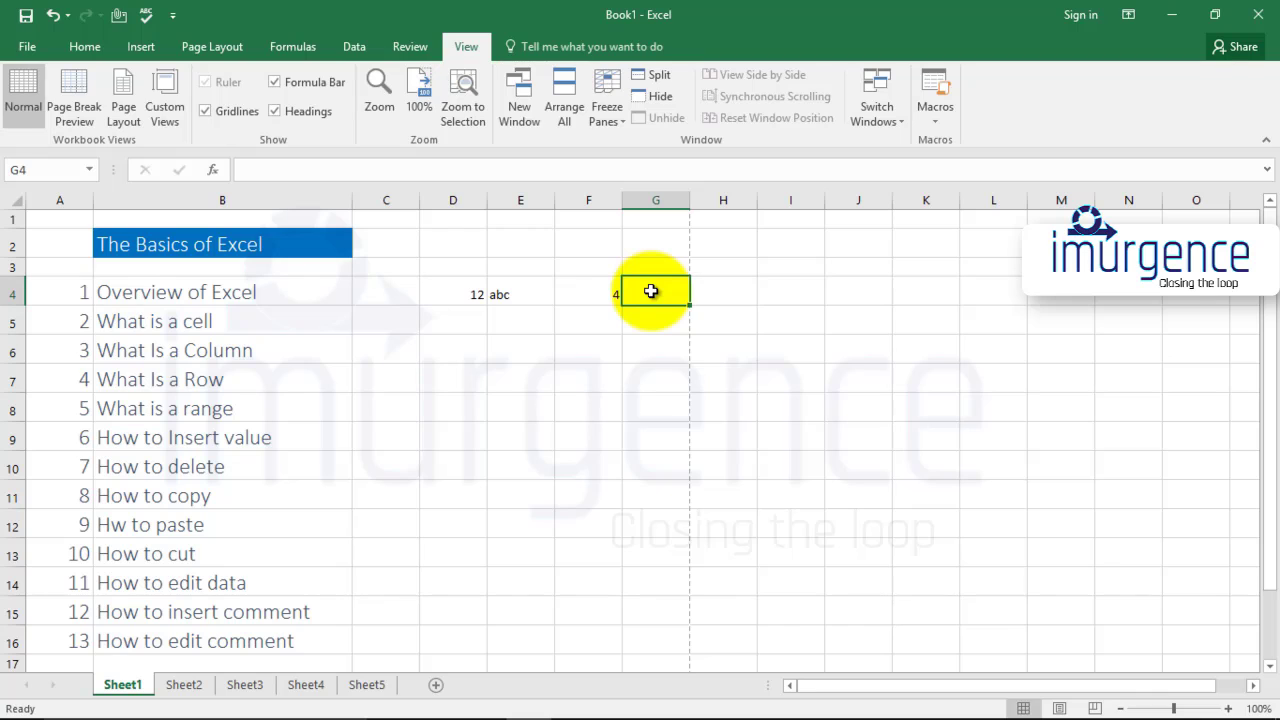
pyautogui.write('!')
pyautogui.press('Return')
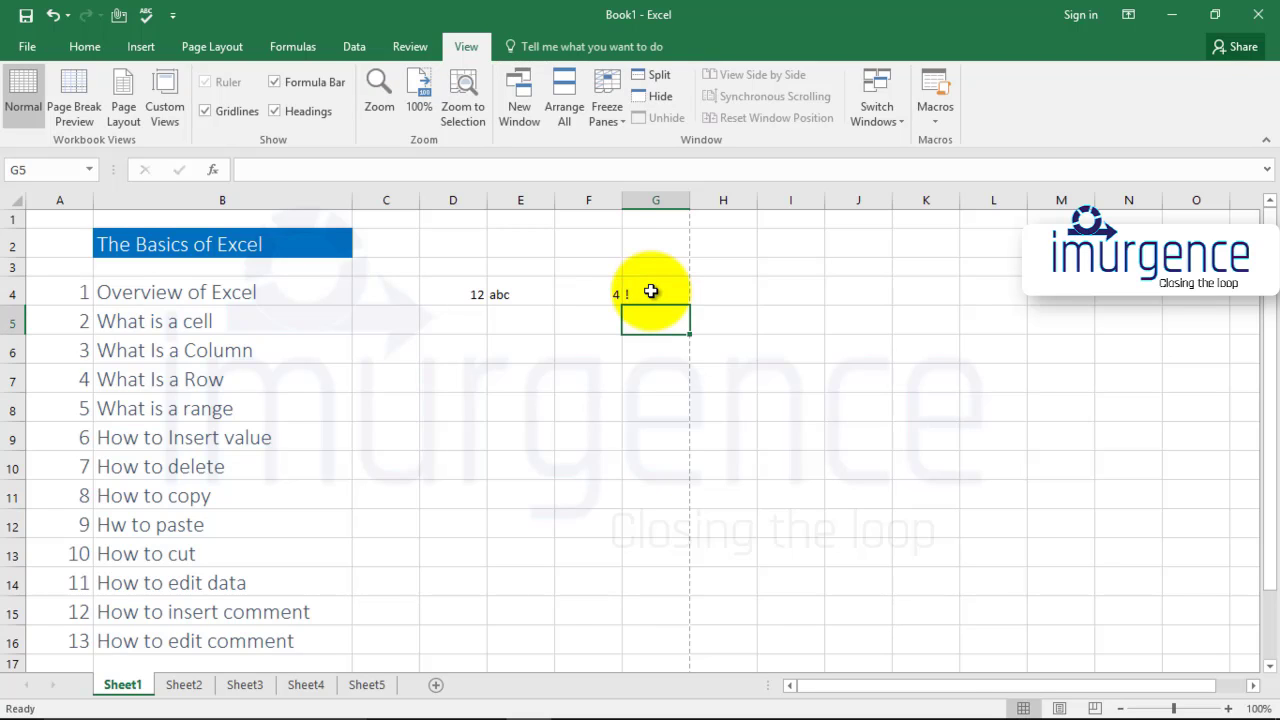
# Step: Look down column B from cell B6, past its last filled cell, to the very last row of Sheet1
pyautogui.moveTo(393, 272); pyautogui.dragTo(1010, 640)
pyautogui.click(222, 345)
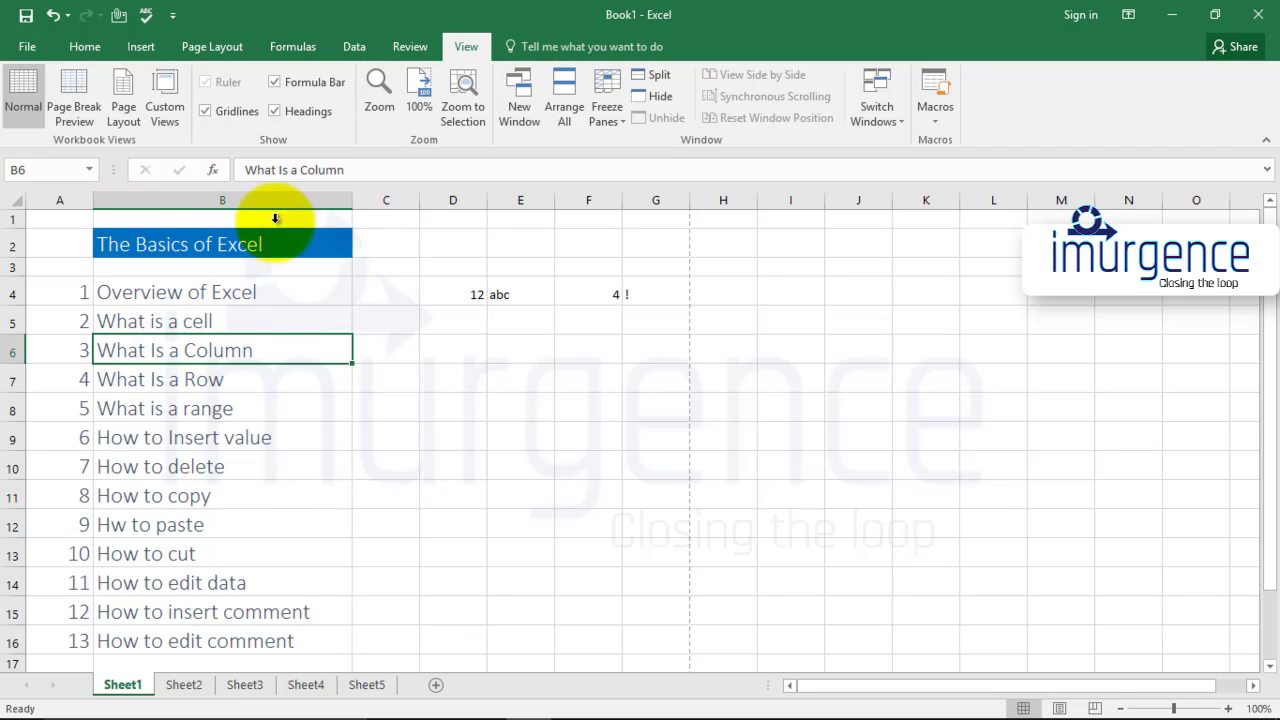
pyautogui.scroll(-10, 257, 343)
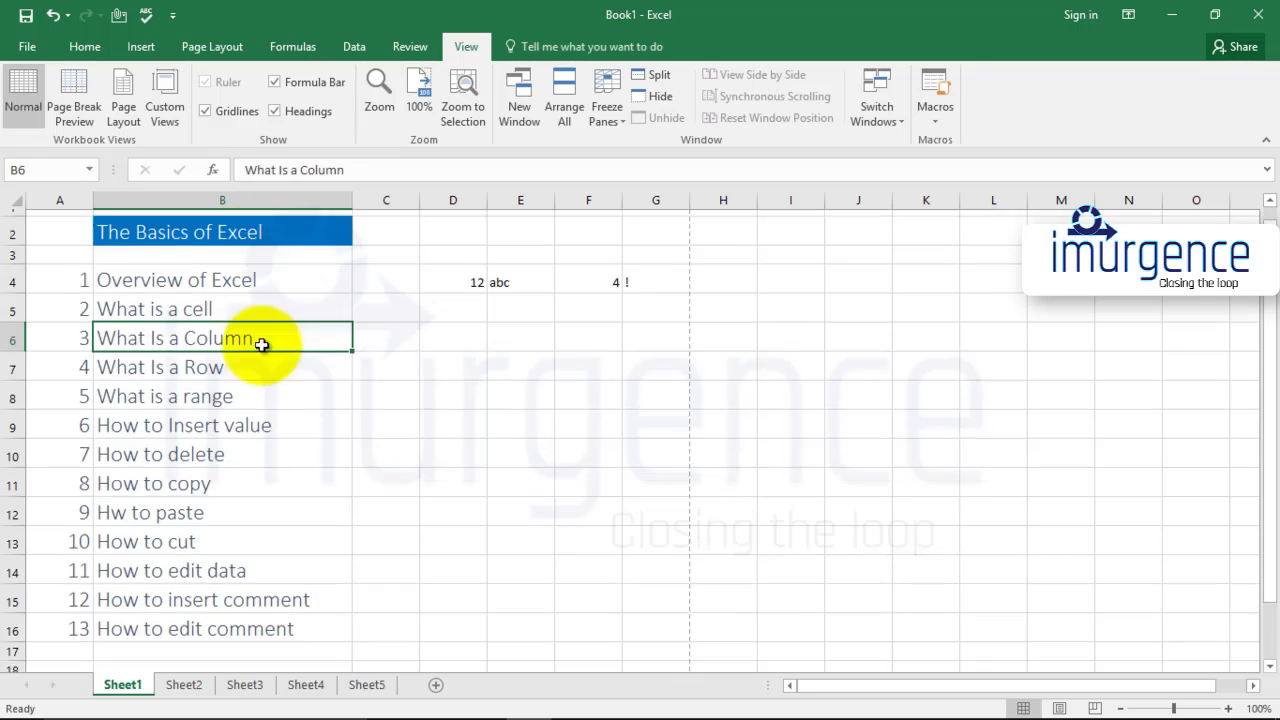
pyautogui.scroll(7, 268, 423)
pyautogui.scroll(-20, 273, 371)
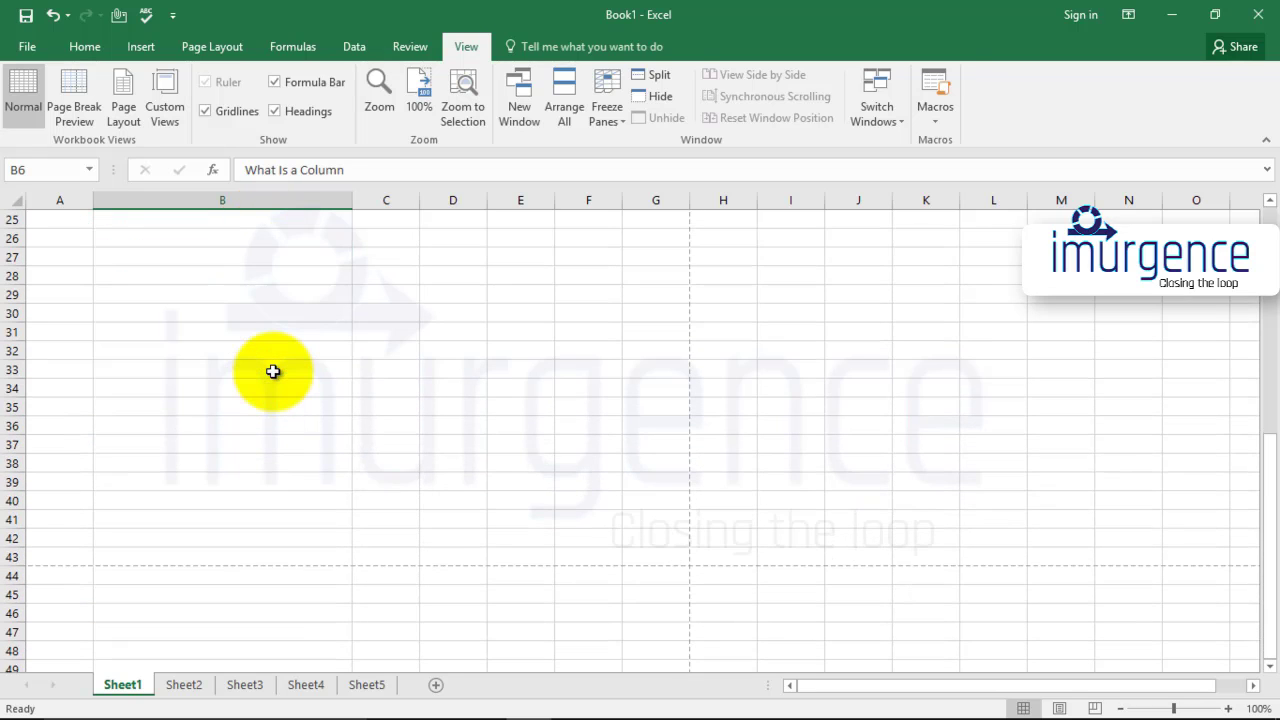
pyautogui.scroll(-20, 260, 372)
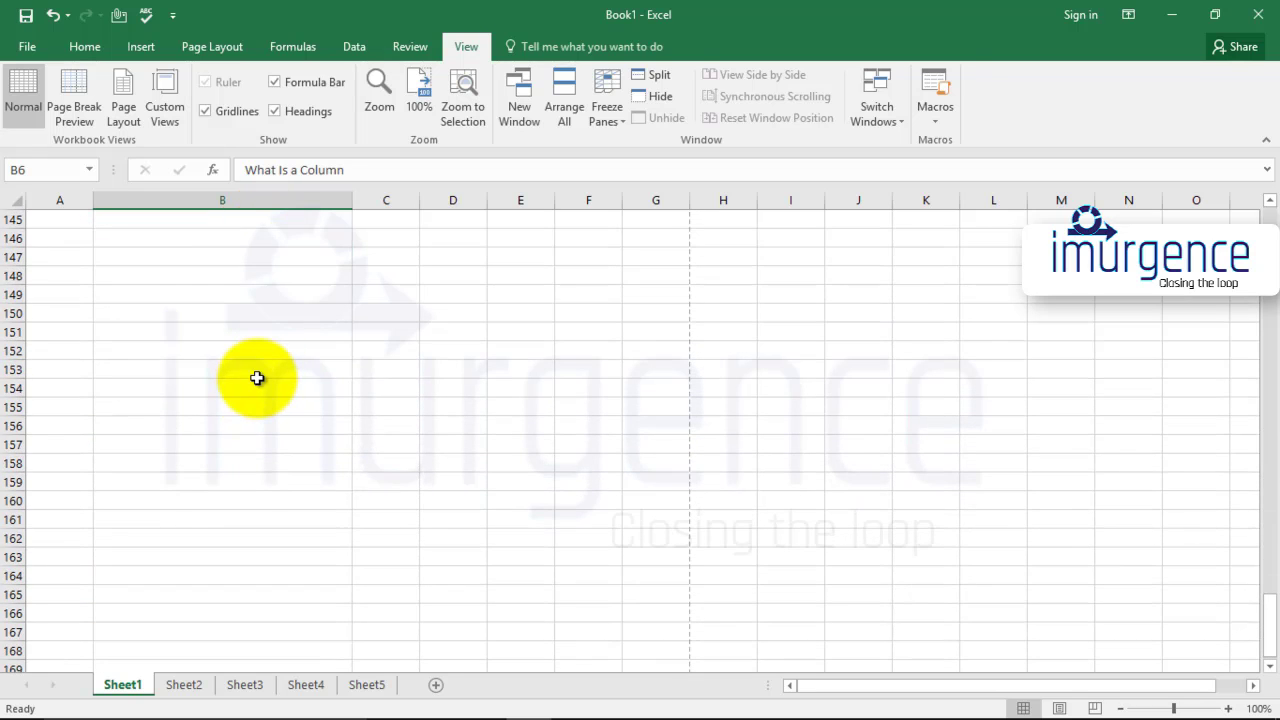
pyautogui.scroll(-20, 258, 414)
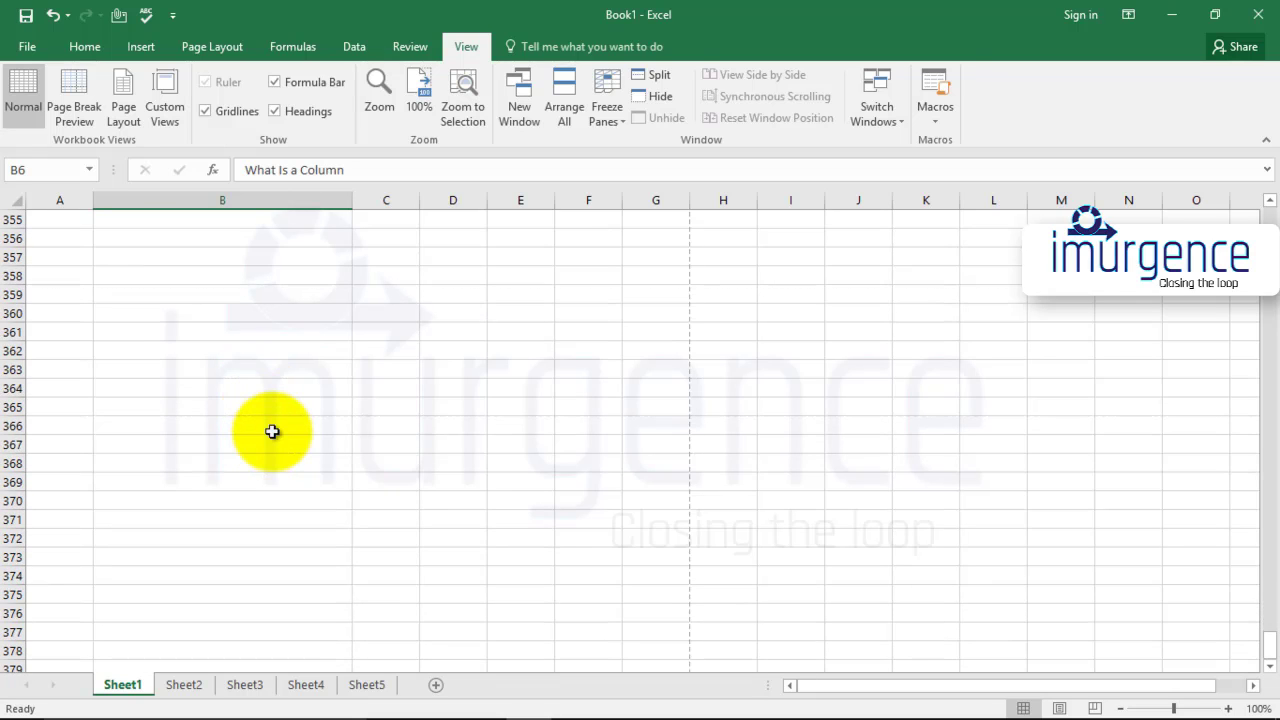
pyautogui.hotkey('ctrl', 'Down')
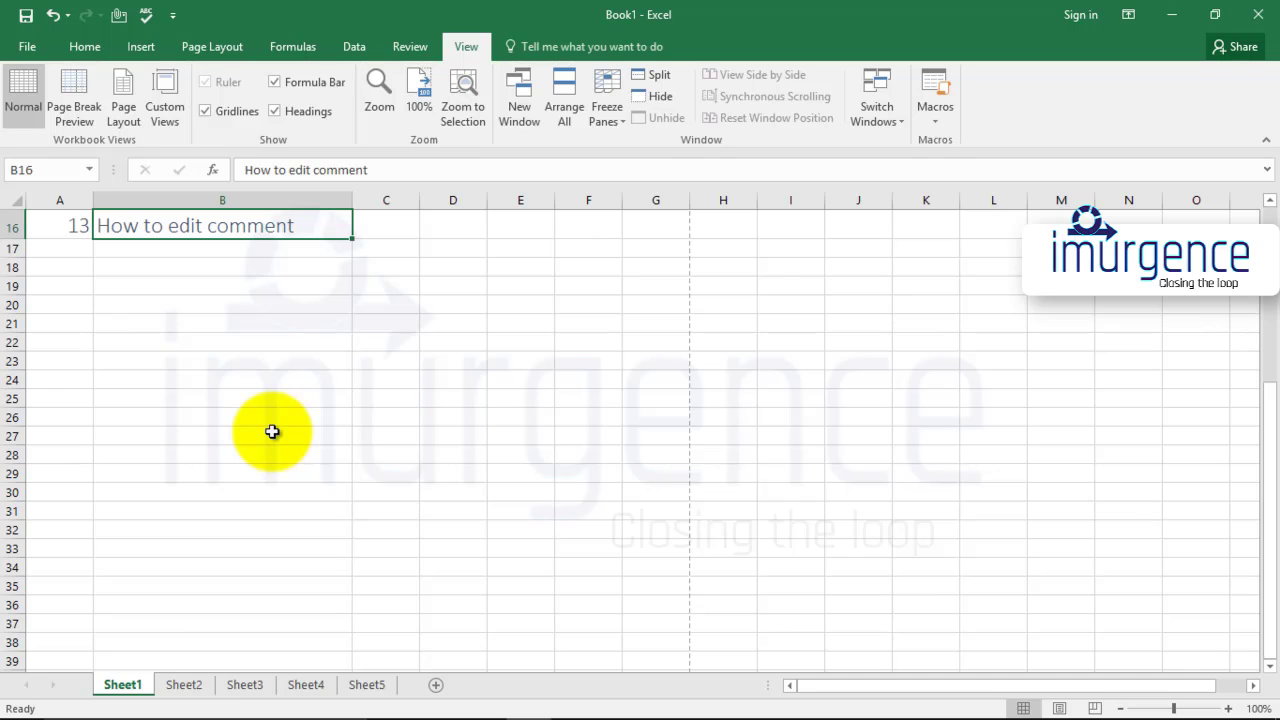
pyautogui.hotkey('ctrl', 'Down')
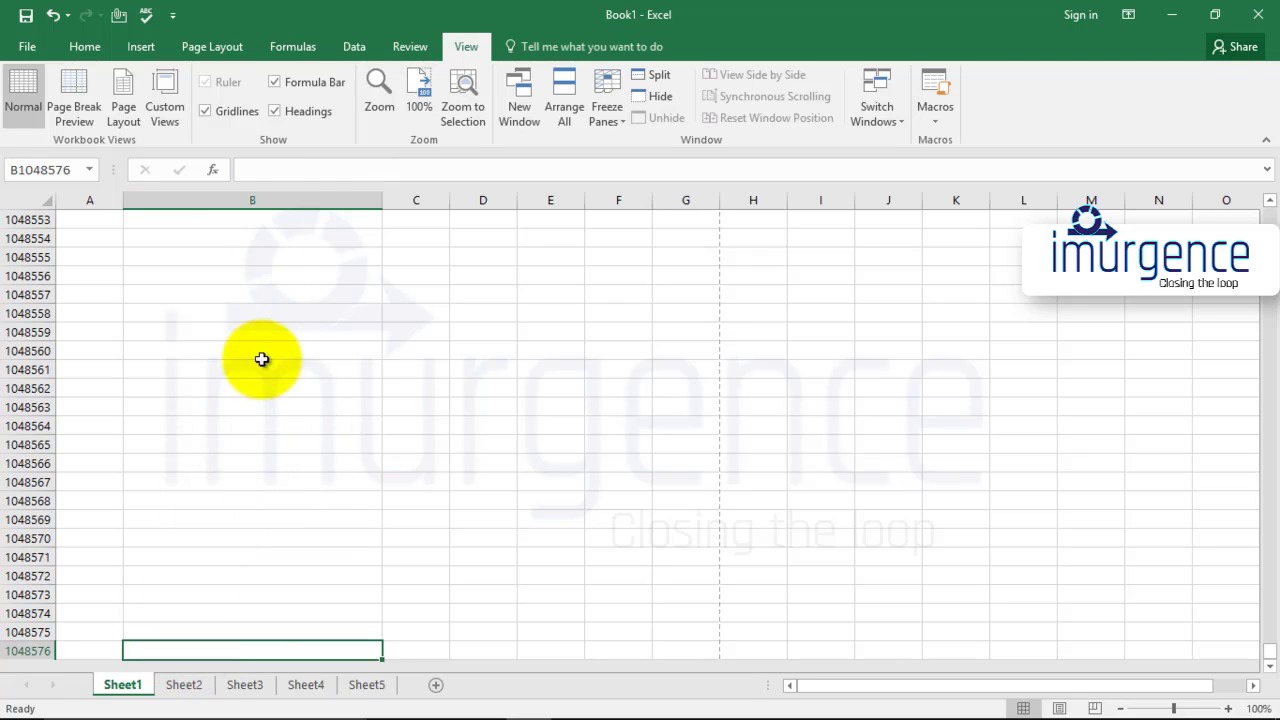
pyautogui.scroll(20, 277, 423)
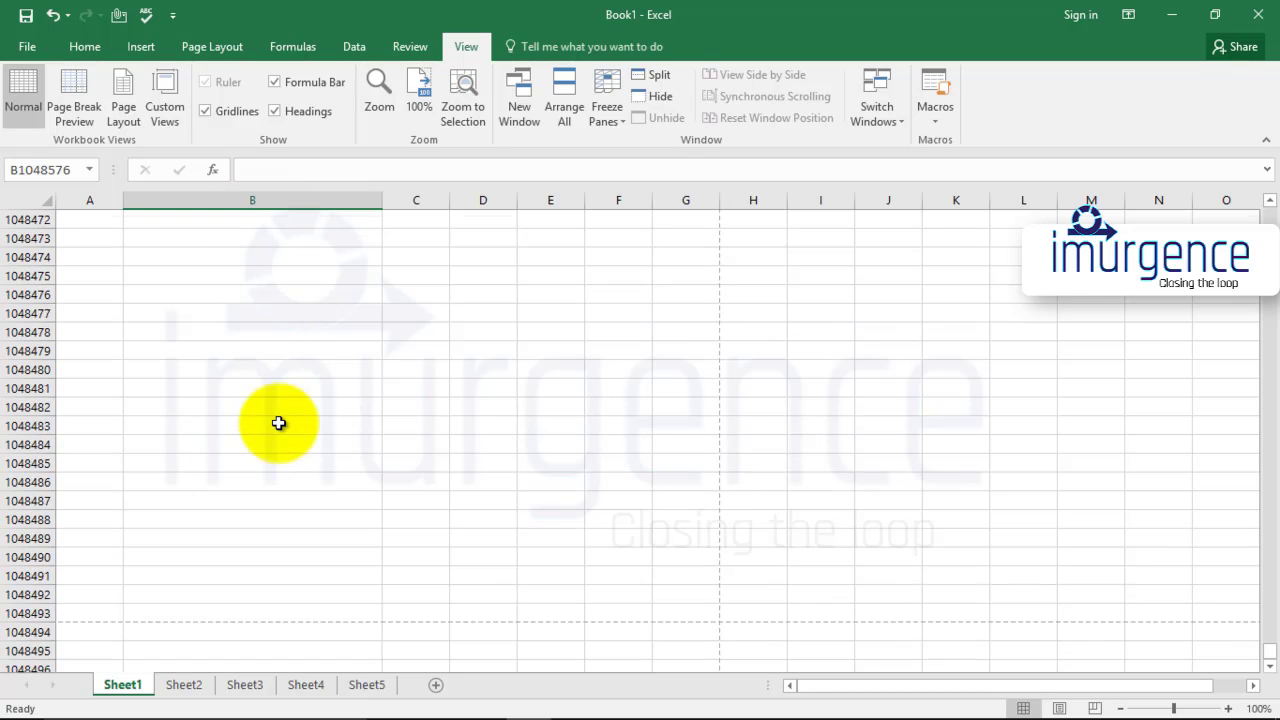
# Step: Select the whole of column B, widen it, and narrow it to slightly more than its longest list entry
pyautogui.click(287, 201)
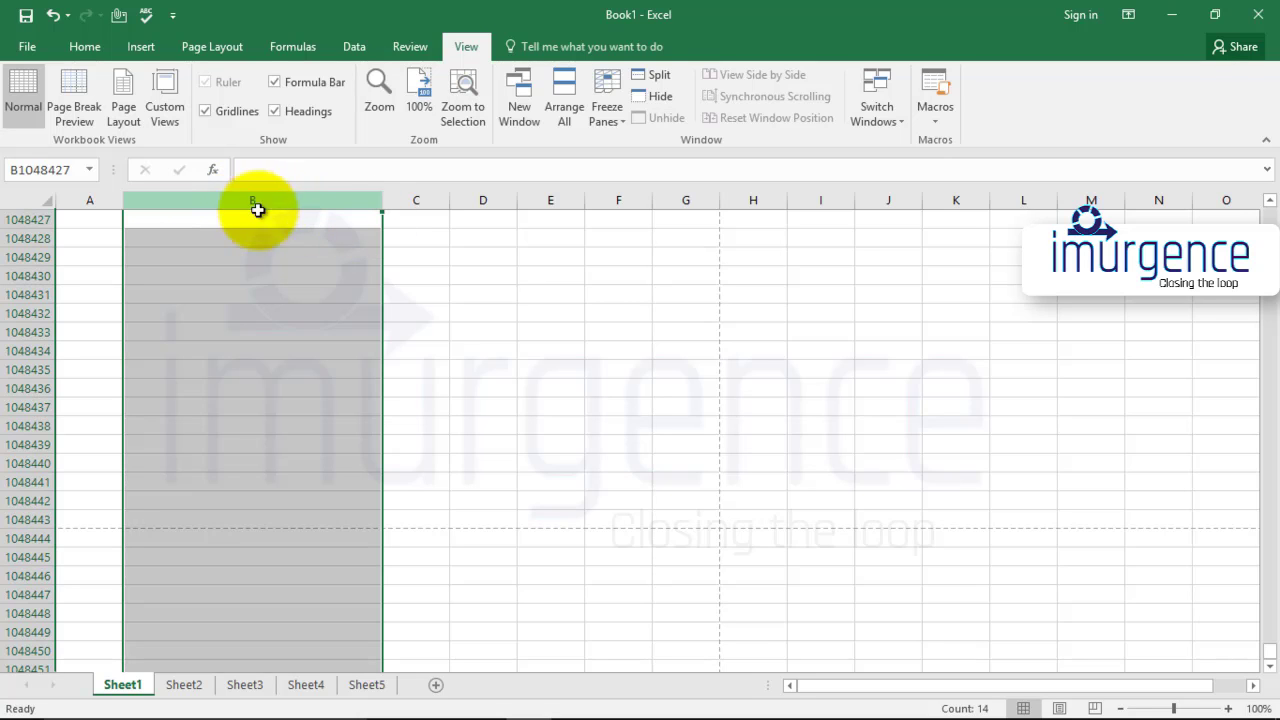
pyautogui.scroll(5, 356, 342)
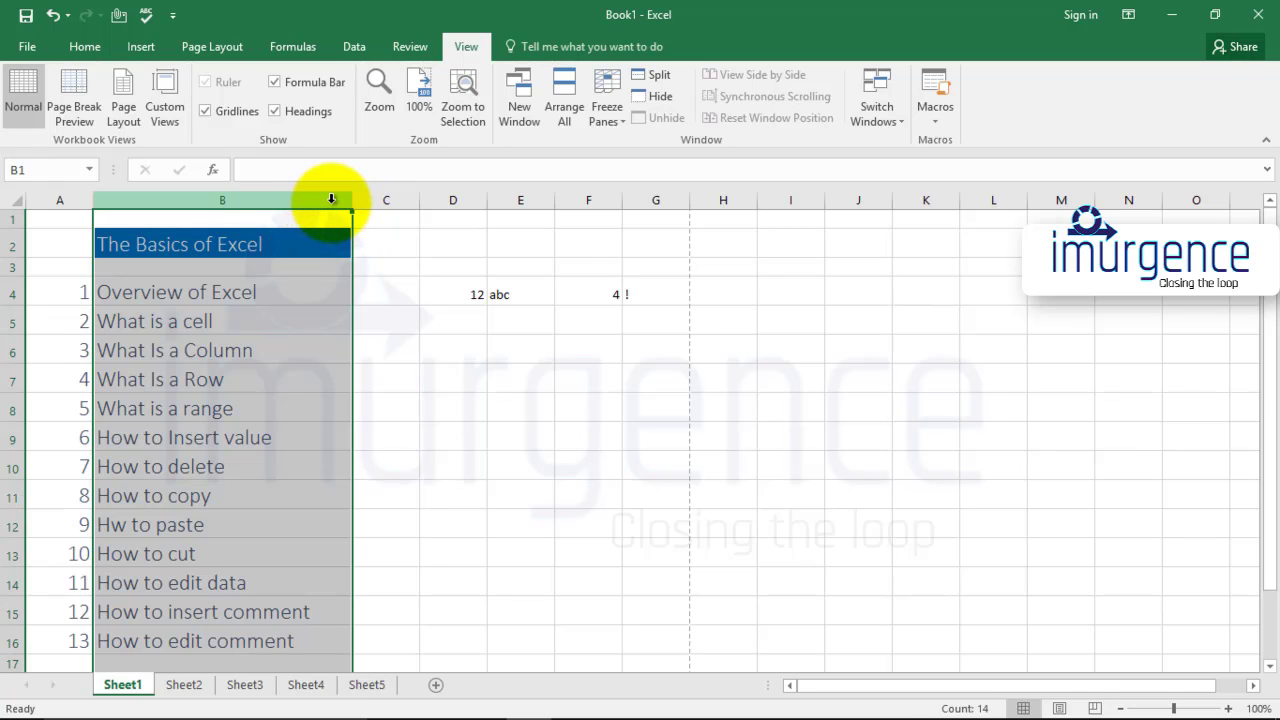
pyautogui.moveTo(352, 201); pyautogui.dragTo(503, 207)
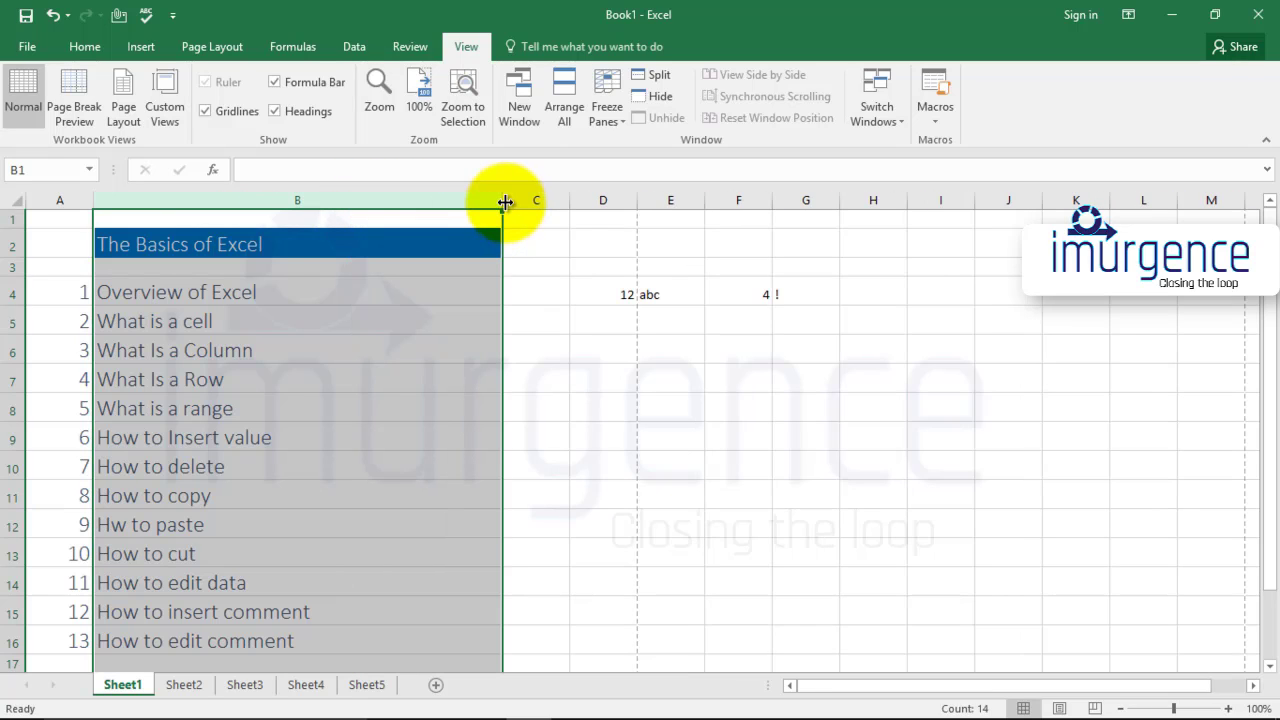
pyautogui.moveTo(503, 201); pyautogui.dragTo(337, 199)
pyautogui.click(463, 371)
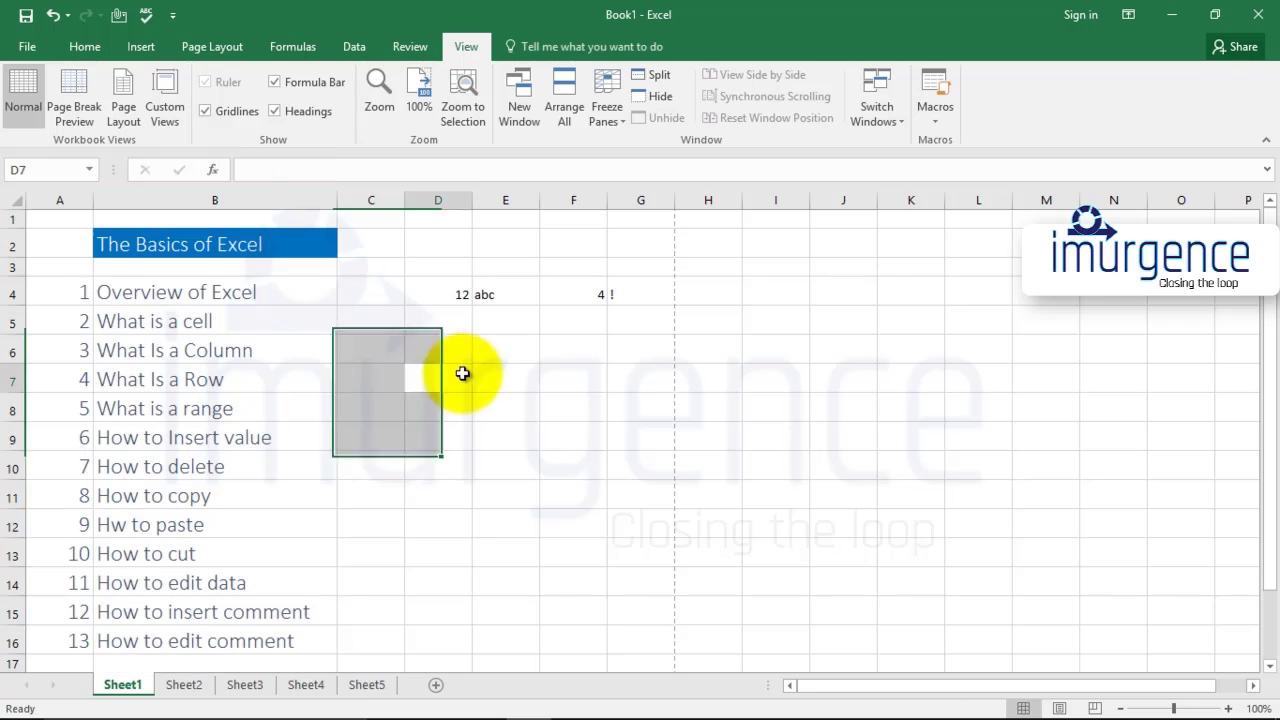
# Step: Copy the entire column B and paste it into column J
pyautogui.click(217, 198)
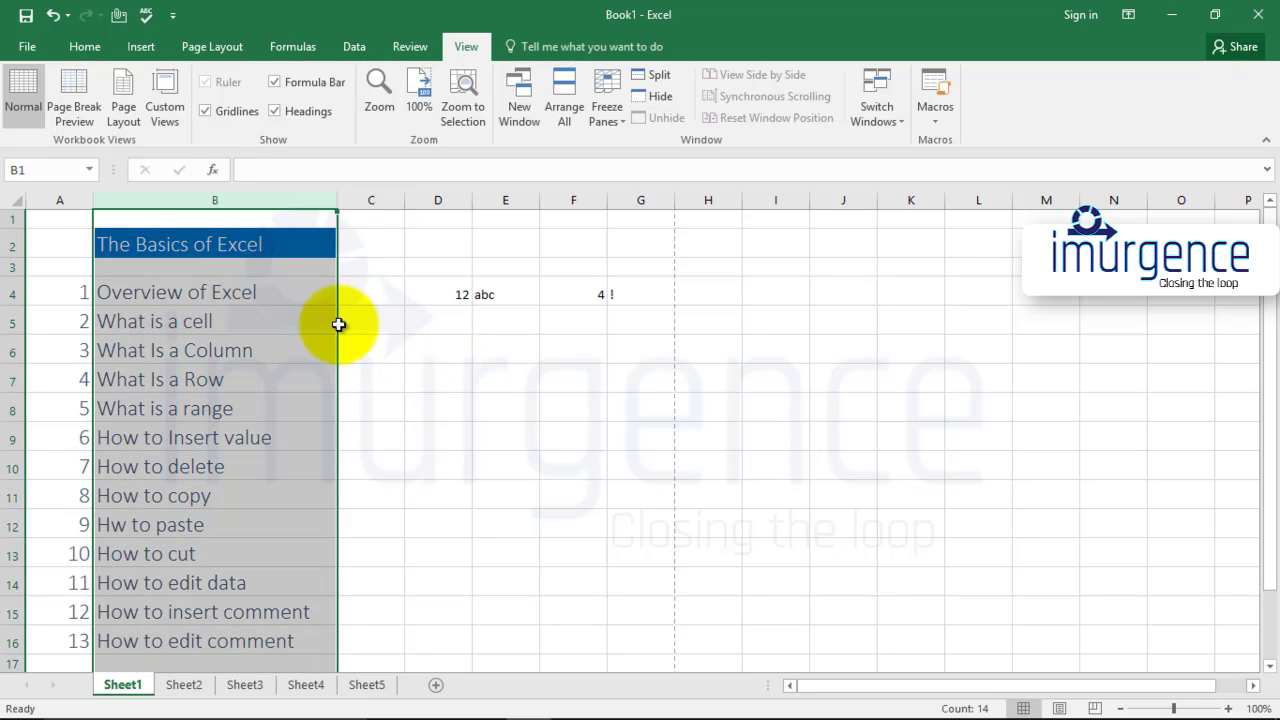
pyautogui.rightClick(252, 201)
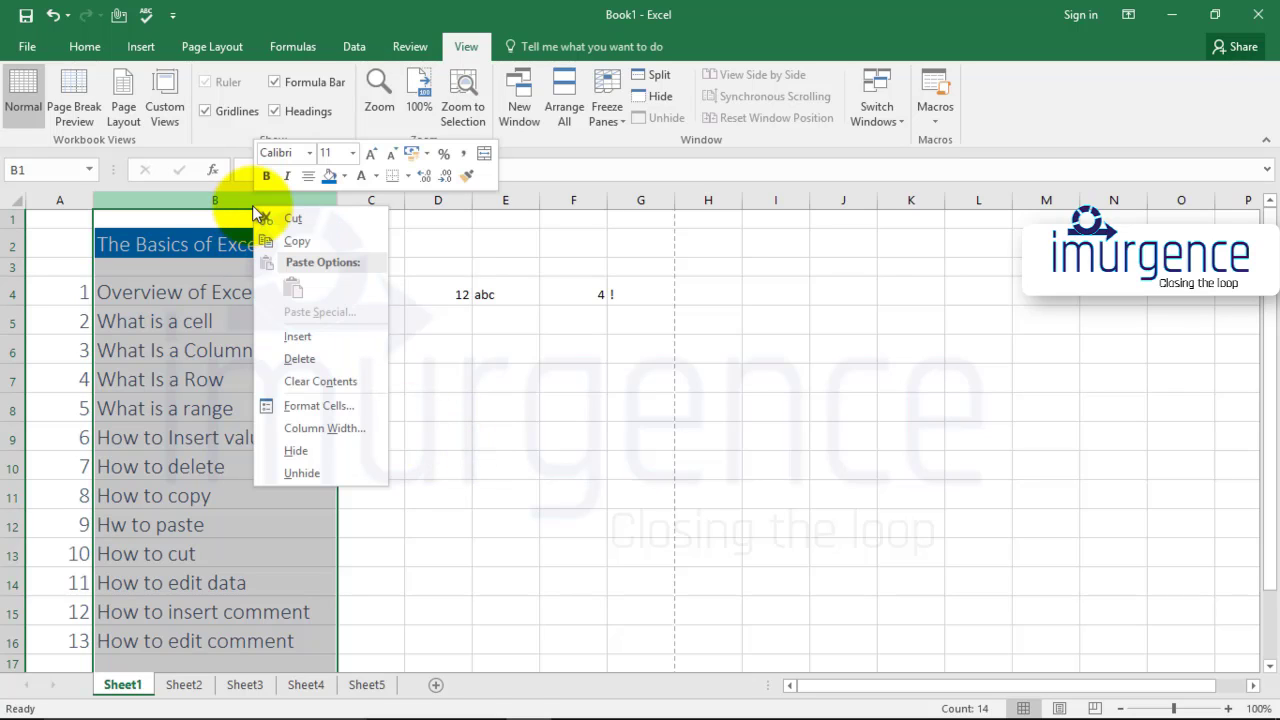
pyautogui.click(304, 239)
pyautogui.click(835, 200)
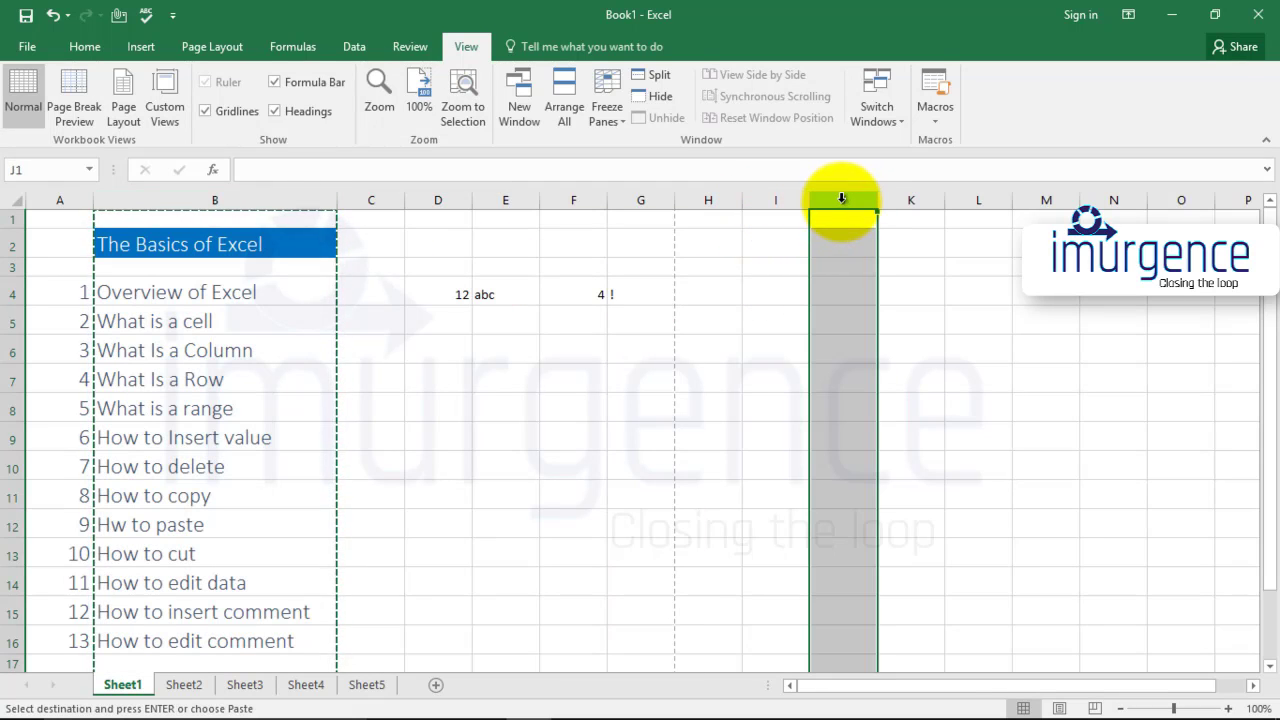
pyautogui.rightClick(844, 198)
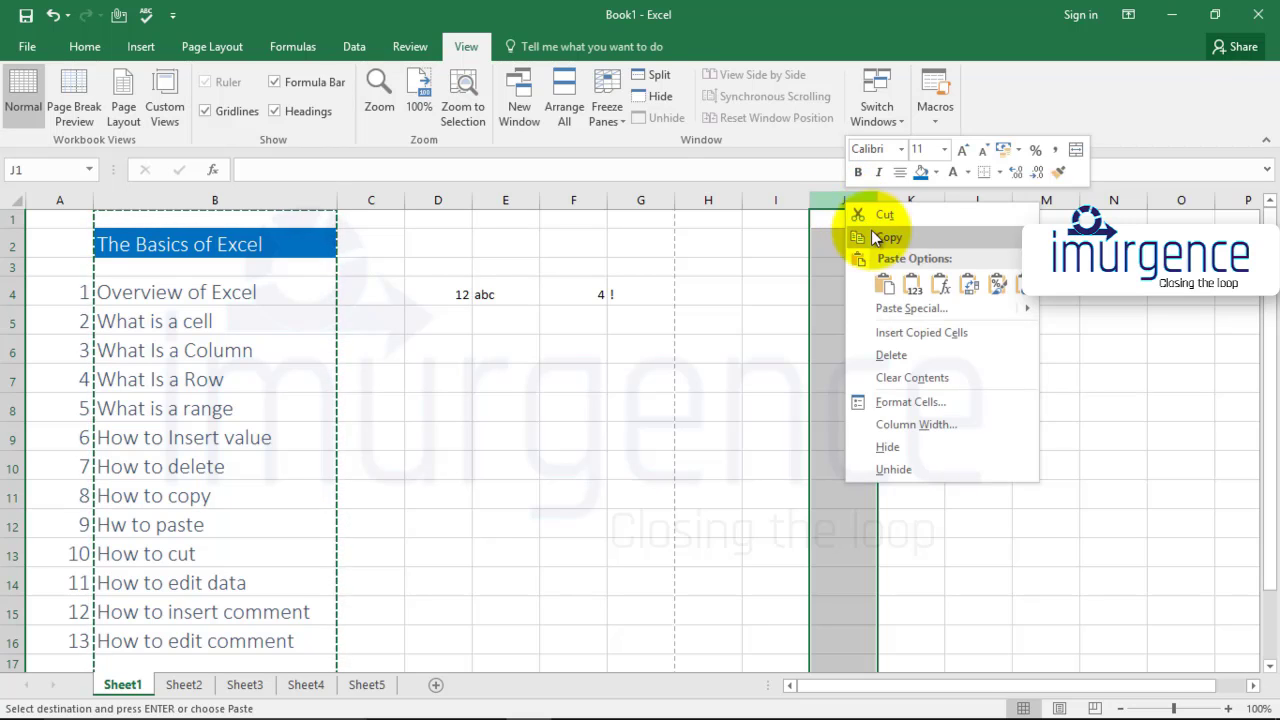
pyautogui.click(886, 284)
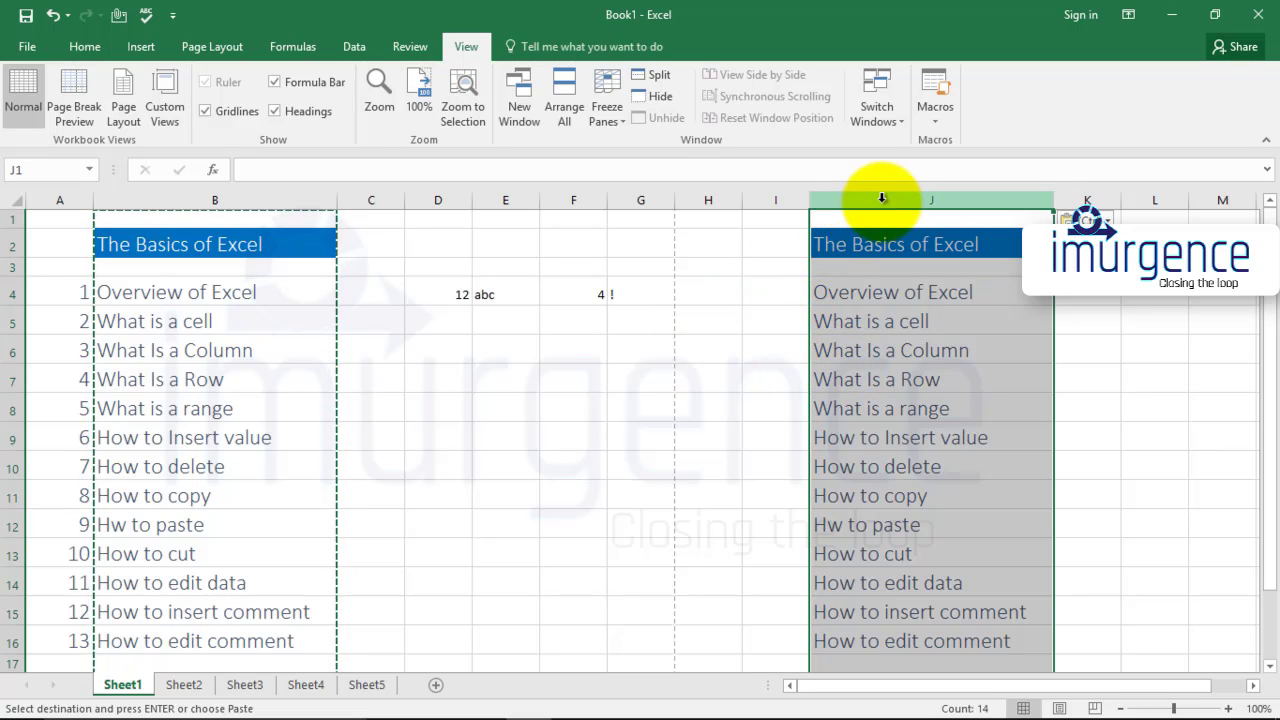
# Step: Delete the pasted column J and select cell H5
pyautogui.rightClick(936, 200)
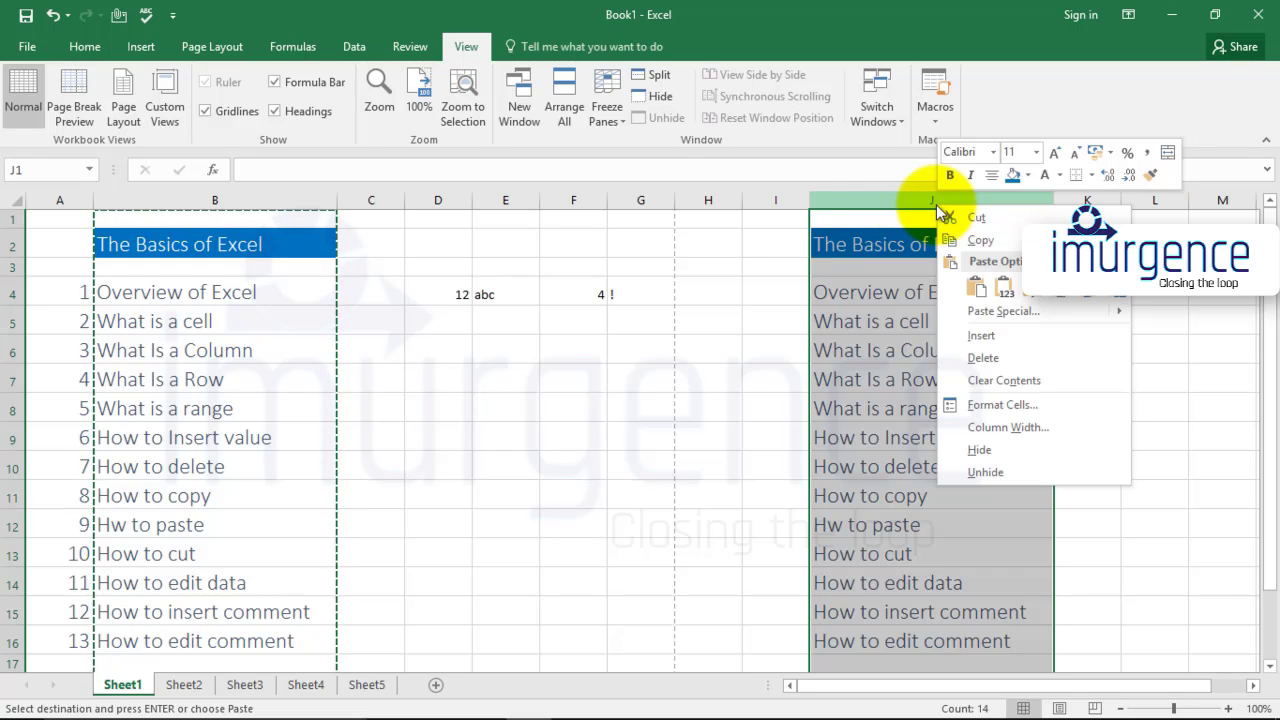
pyautogui.click(984, 357)
pyautogui.click(718, 324)
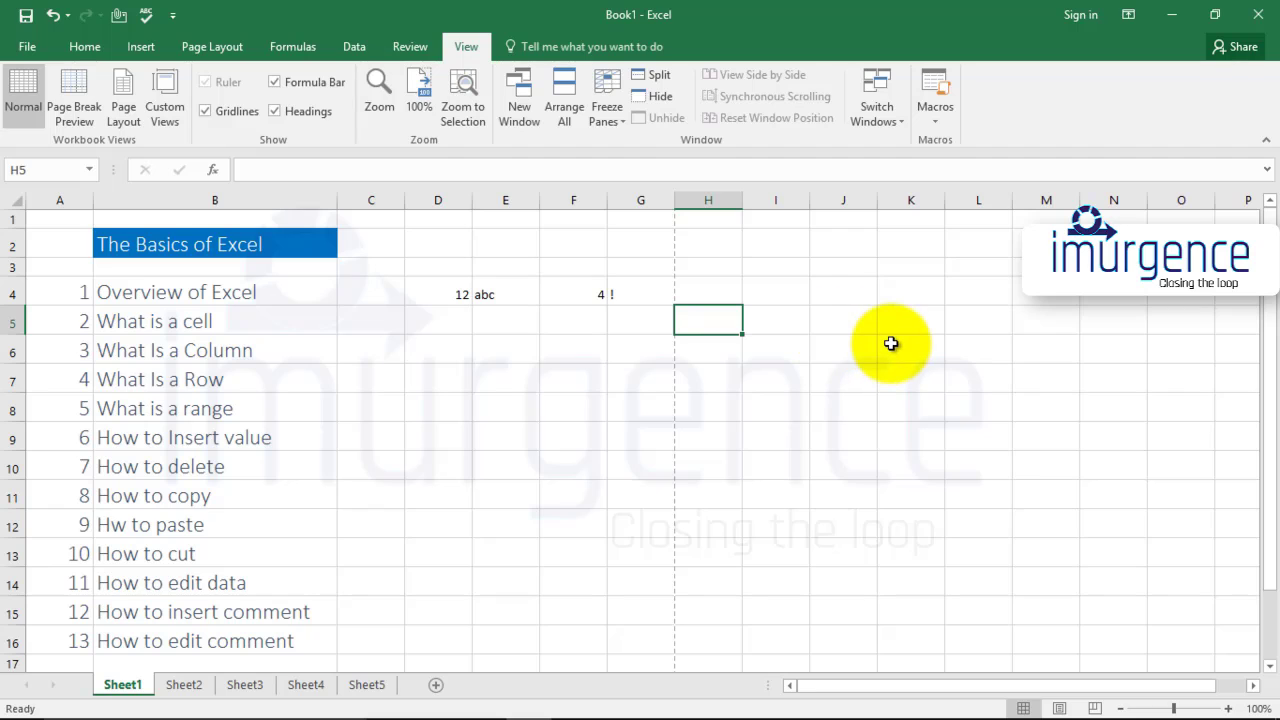
# Step: Select whole rows one at a time: rows 5, 7, 9, 8 and 1
pyautogui.click(12, 323)
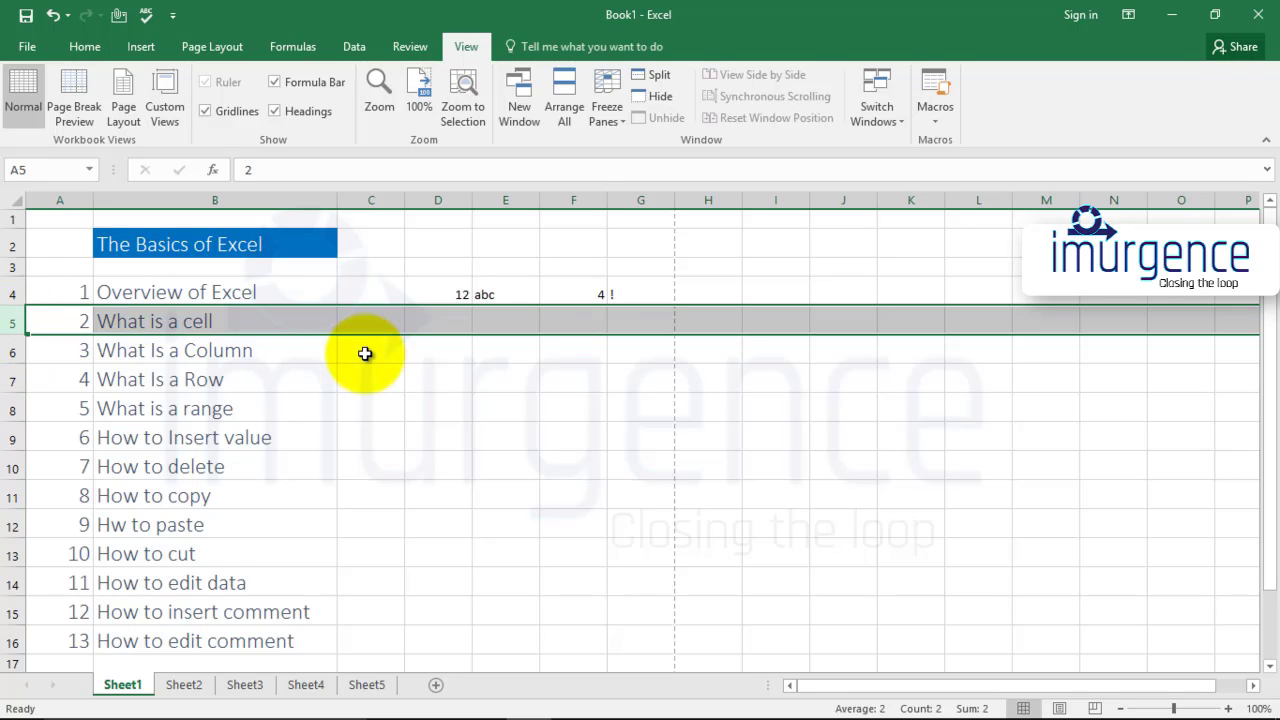
pyautogui.click(14, 381)
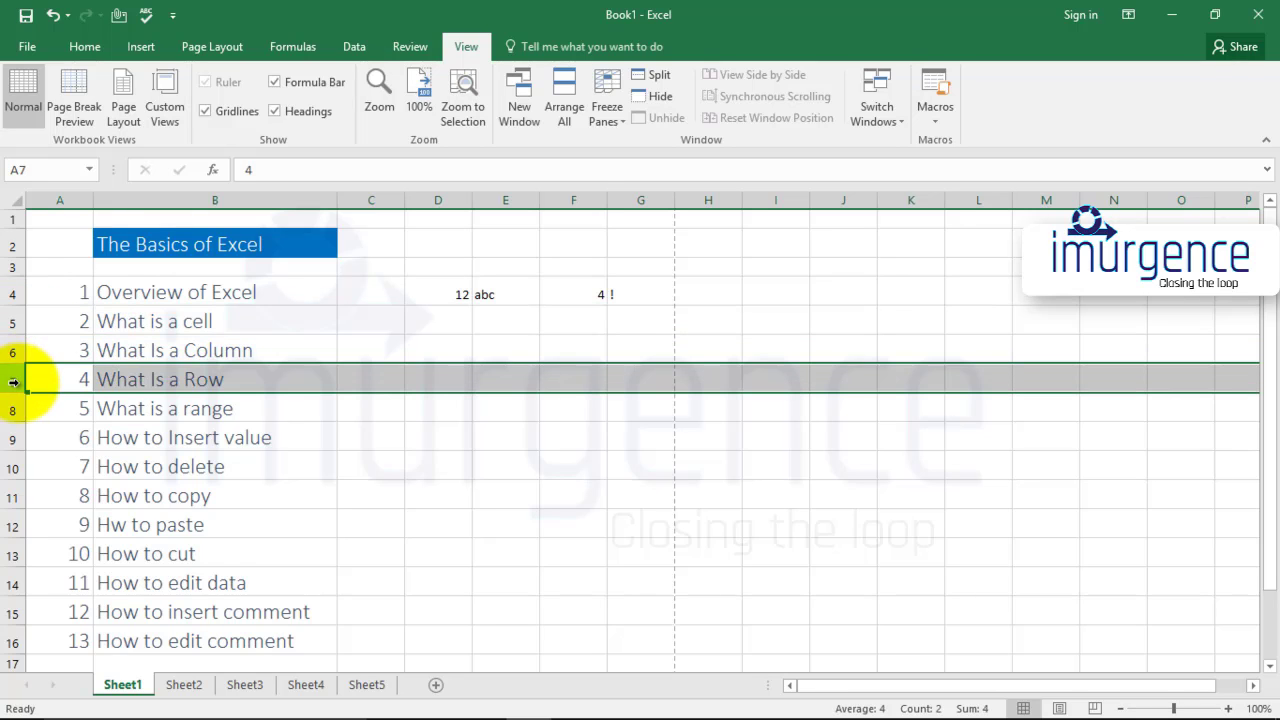
pyautogui.click(18, 434)
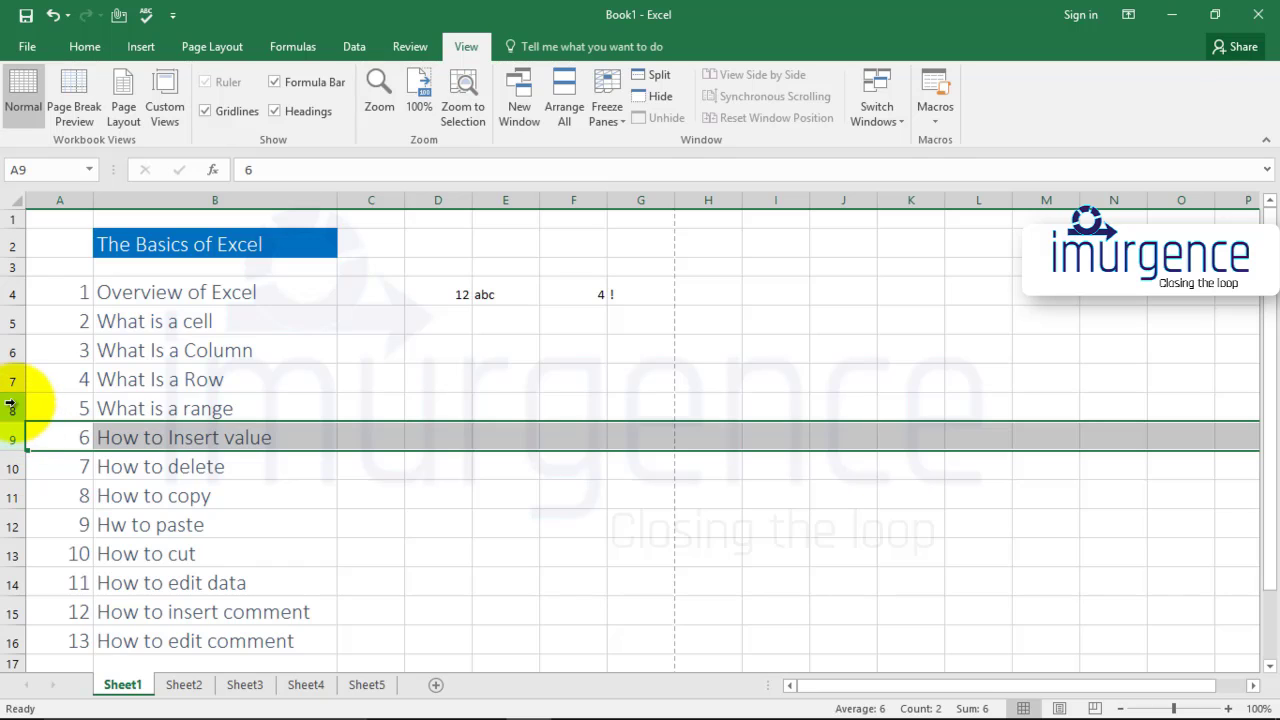
pyautogui.click(10, 403)
pyautogui.click(7, 219)
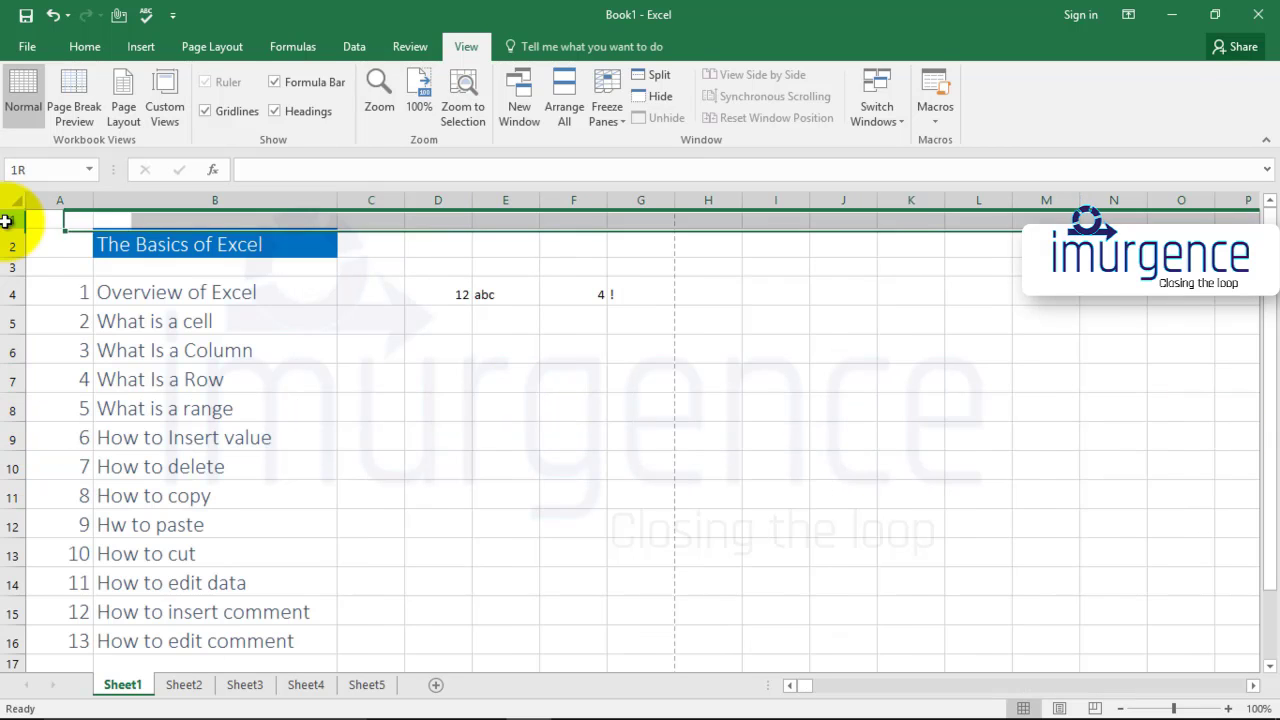
# Step: Jump along row 3 from cell J3 to the sheet's last column, and return to column A
pyautogui.click(826, 267)
pyautogui.hotkey('ctrl', 'Right')
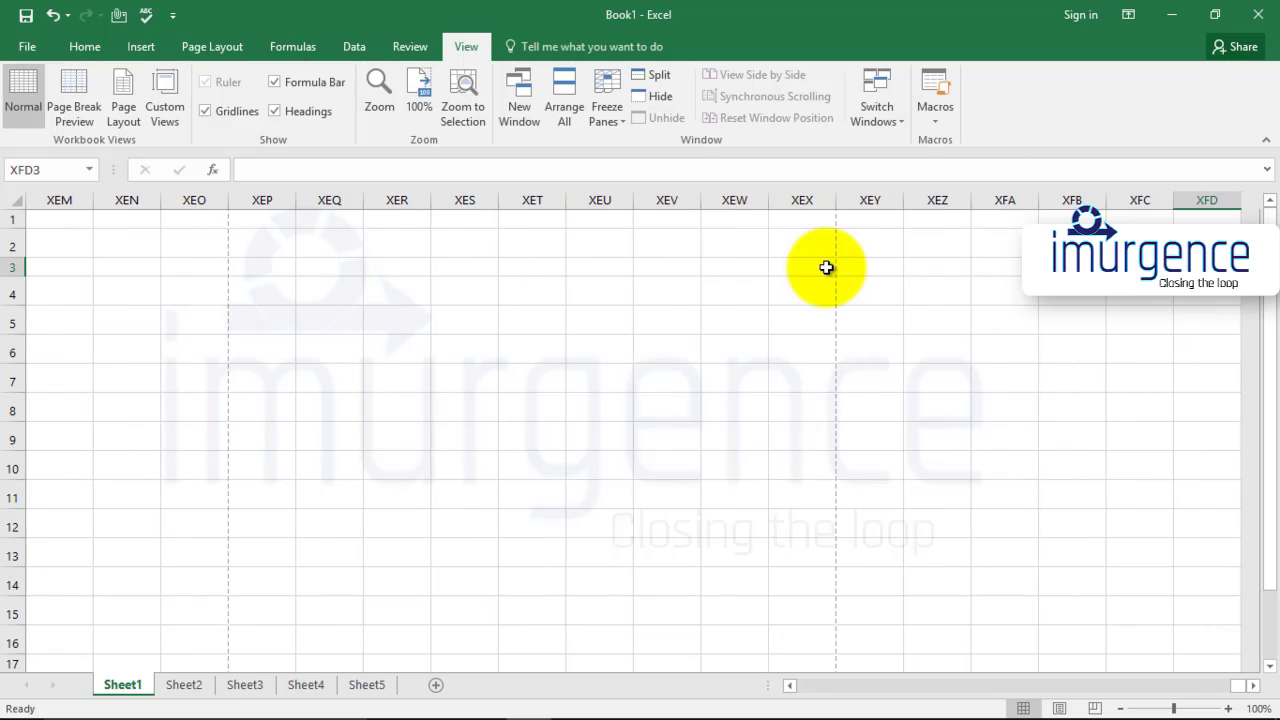
pyautogui.hotkey('ctrl', 'Left')
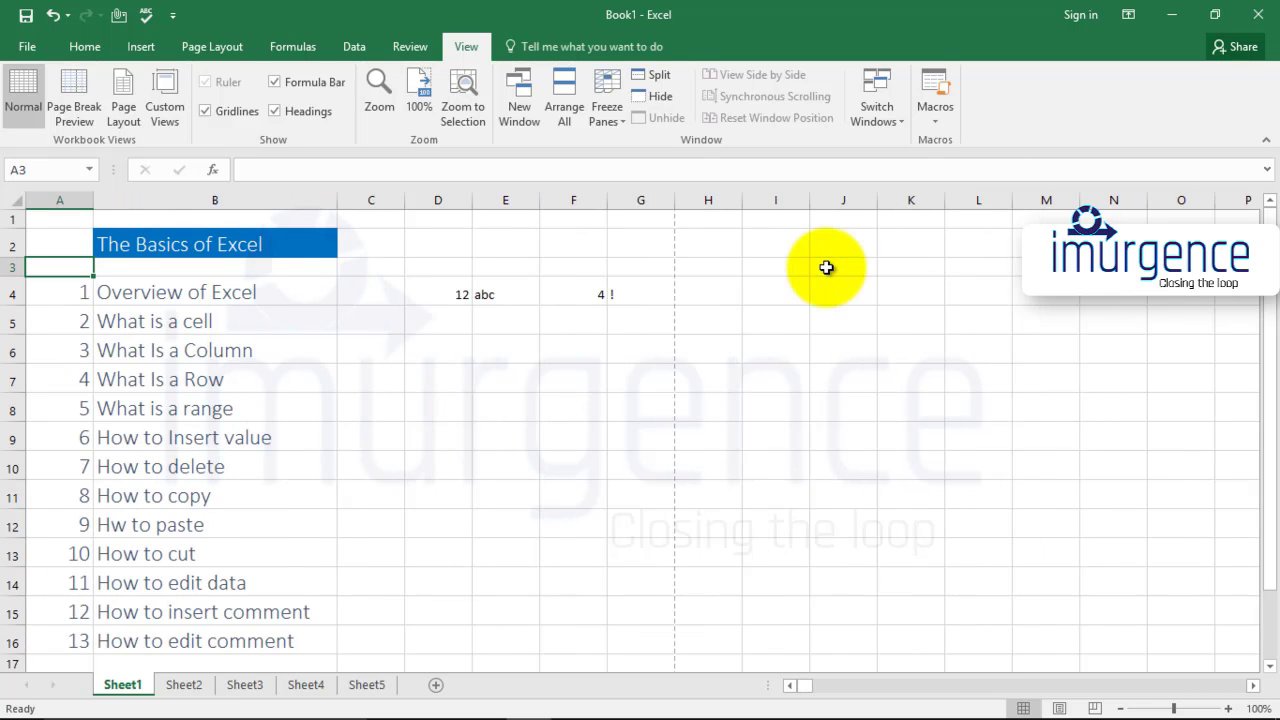
# Step: Enter 1 in cell A1 and the formula =A1+1 in cell B1
pyautogui.click(60, 222)
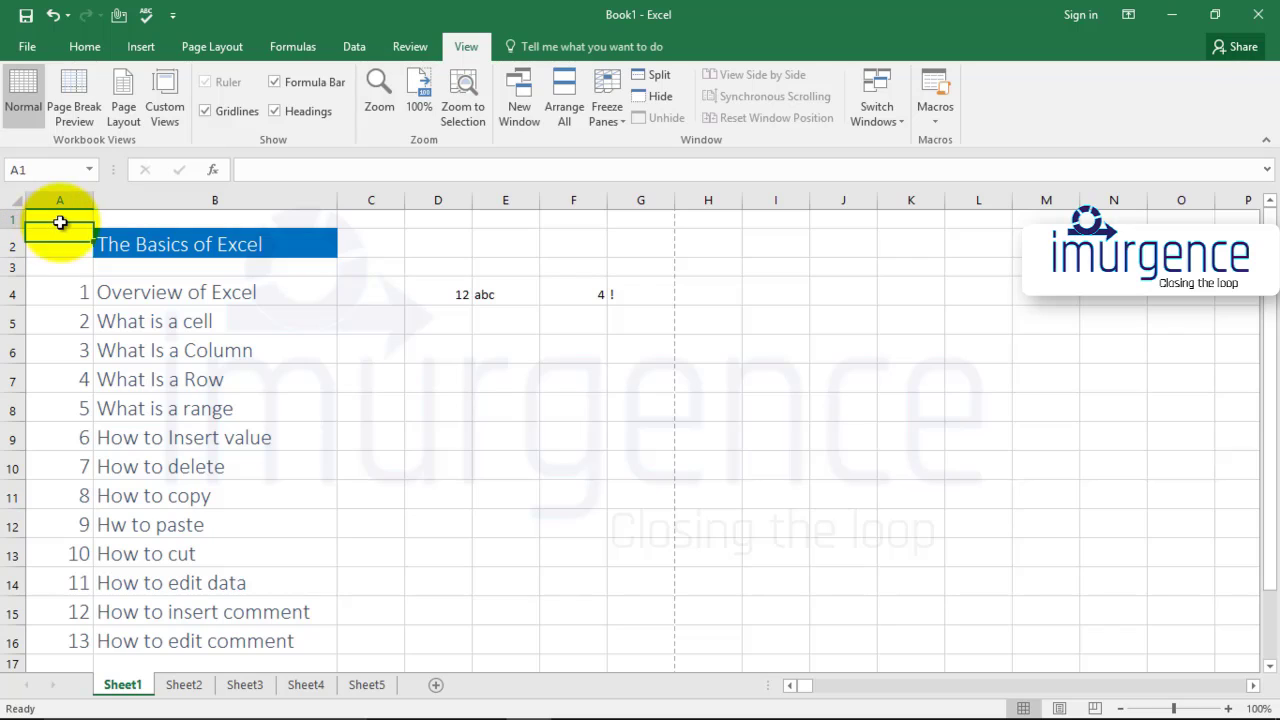
pyautogui.write('1')
pyautogui.click(155, 217)
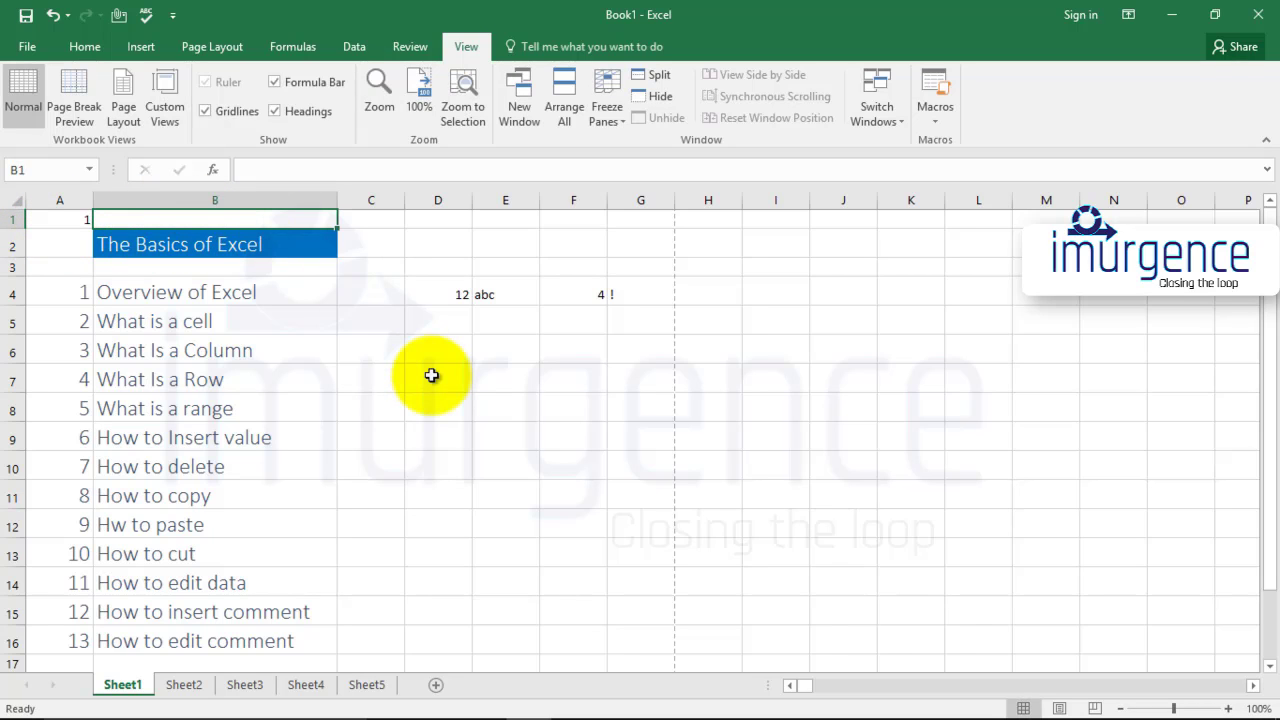
pyautogui.write('=')
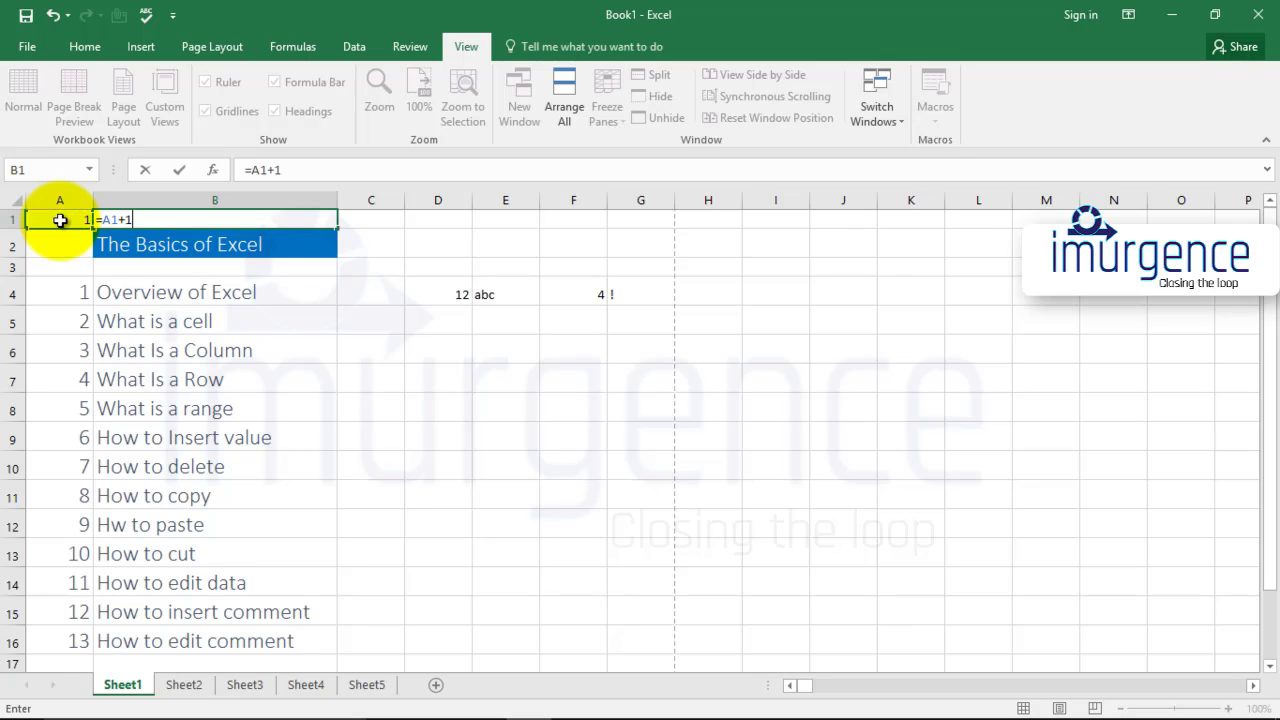
pyautogui.press('Return')
# Step: Copy the formula in B1 and paste it across the rest of row 1 to the sheet's last column
pyautogui.click(232, 221)
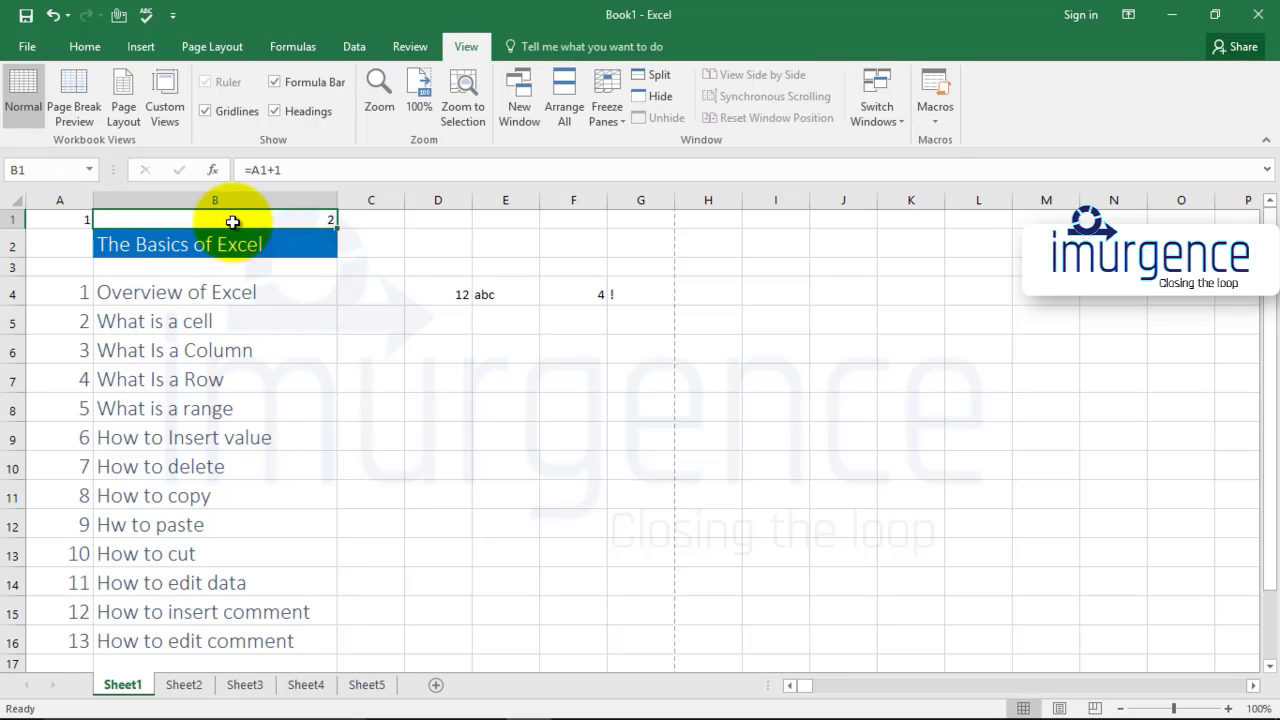
pyautogui.hotkey('ctrl', 'c')
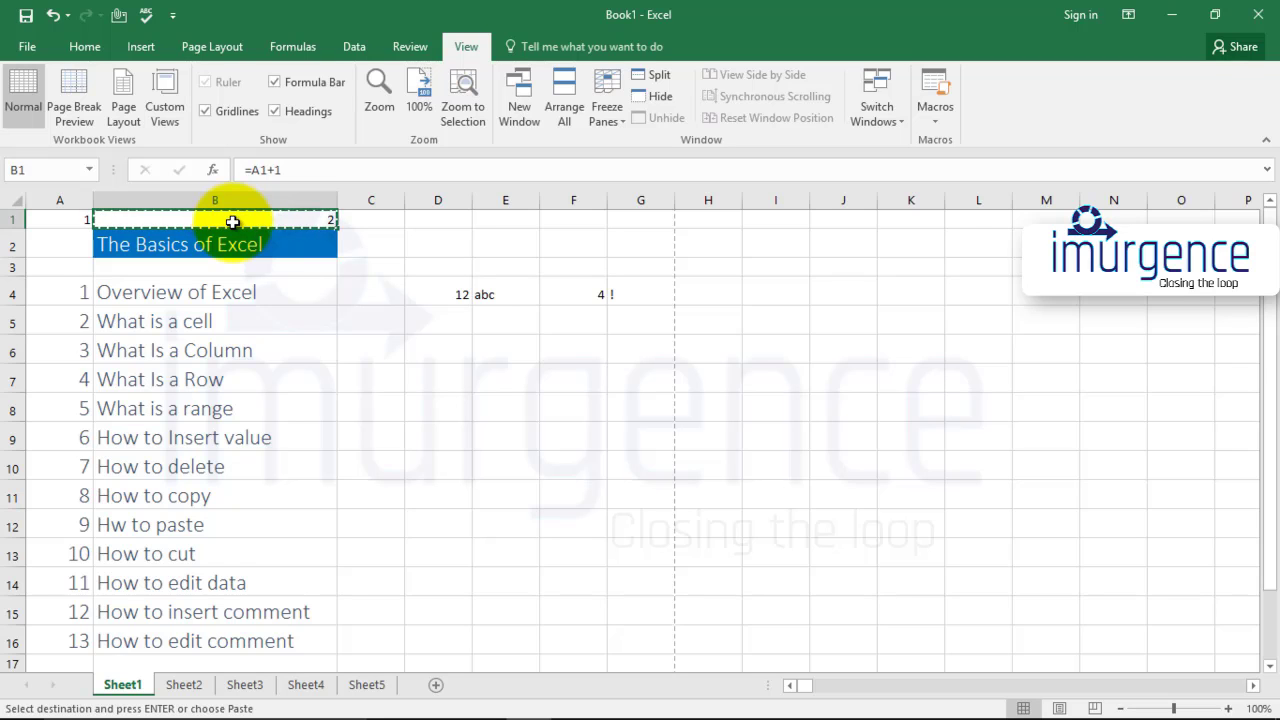
pyautogui.hotkey('ctrl', 'shift', 'Right')
pyautogui.hotkey('ctrl', 'v')
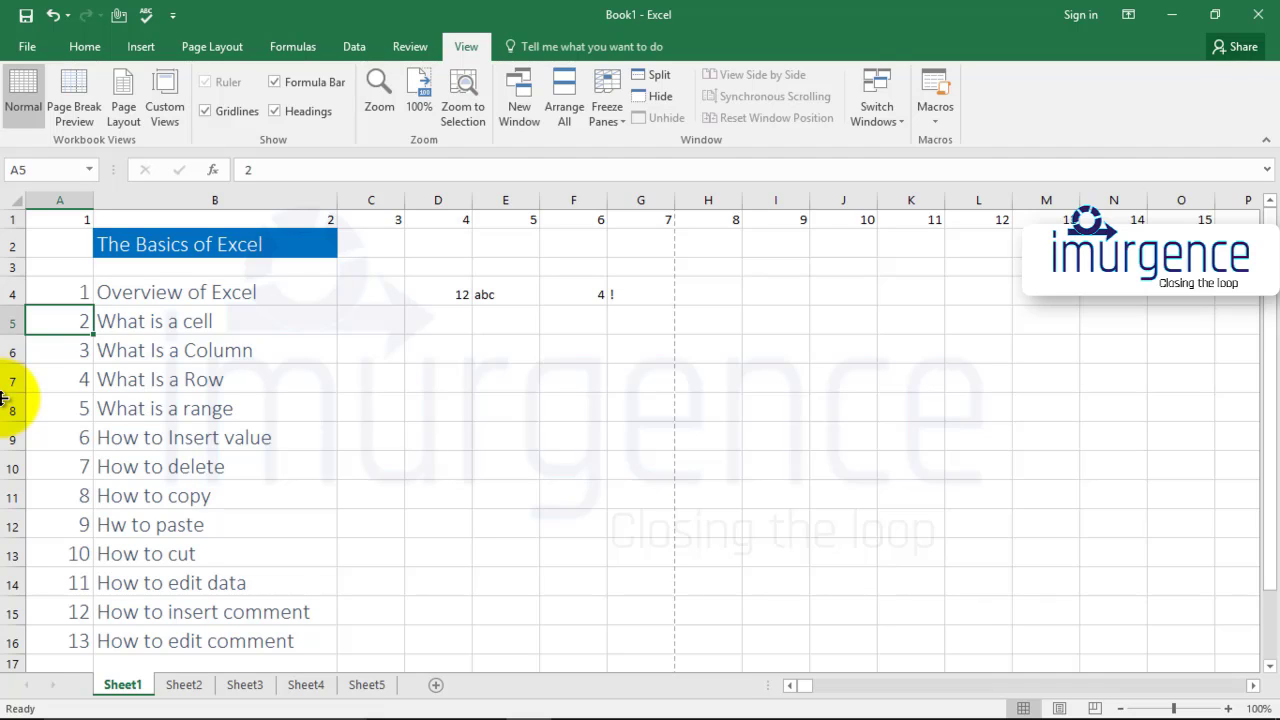
# Step: Apply a cell style with 18-point Calibri Light text to the range D6:G12
pyautogui.click(157, 415)
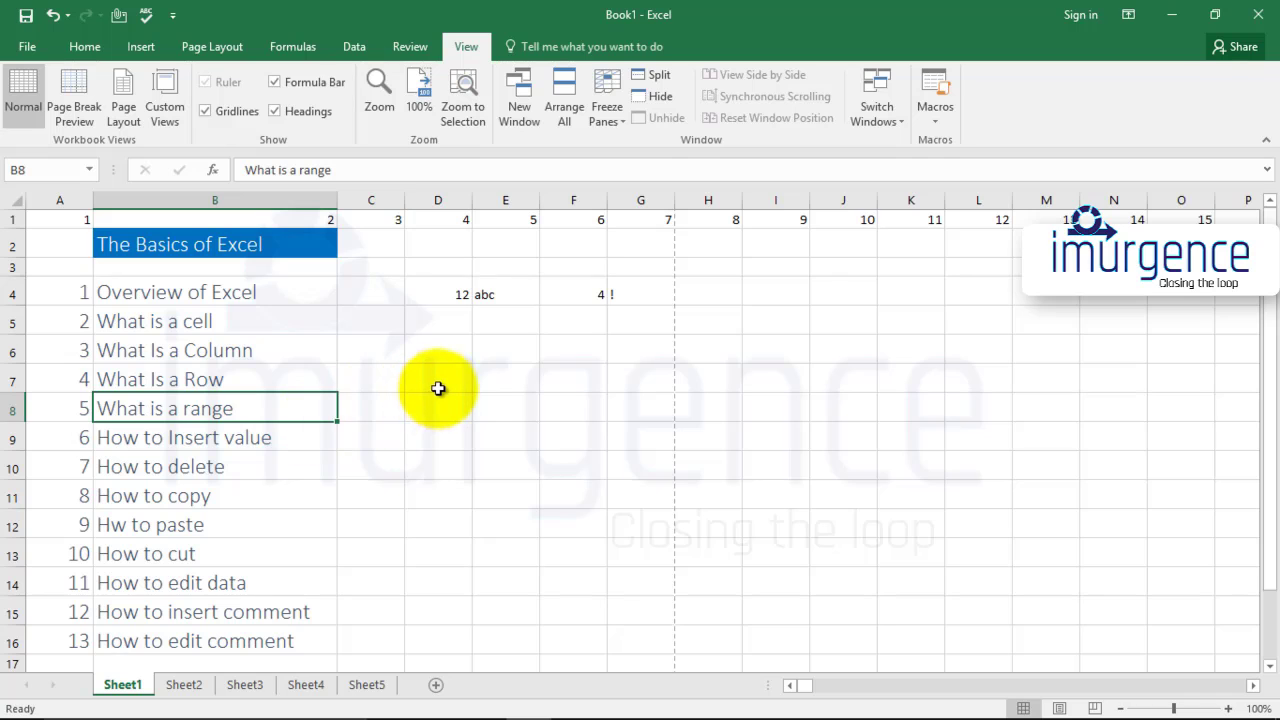
pyautogui.click(85, 46)
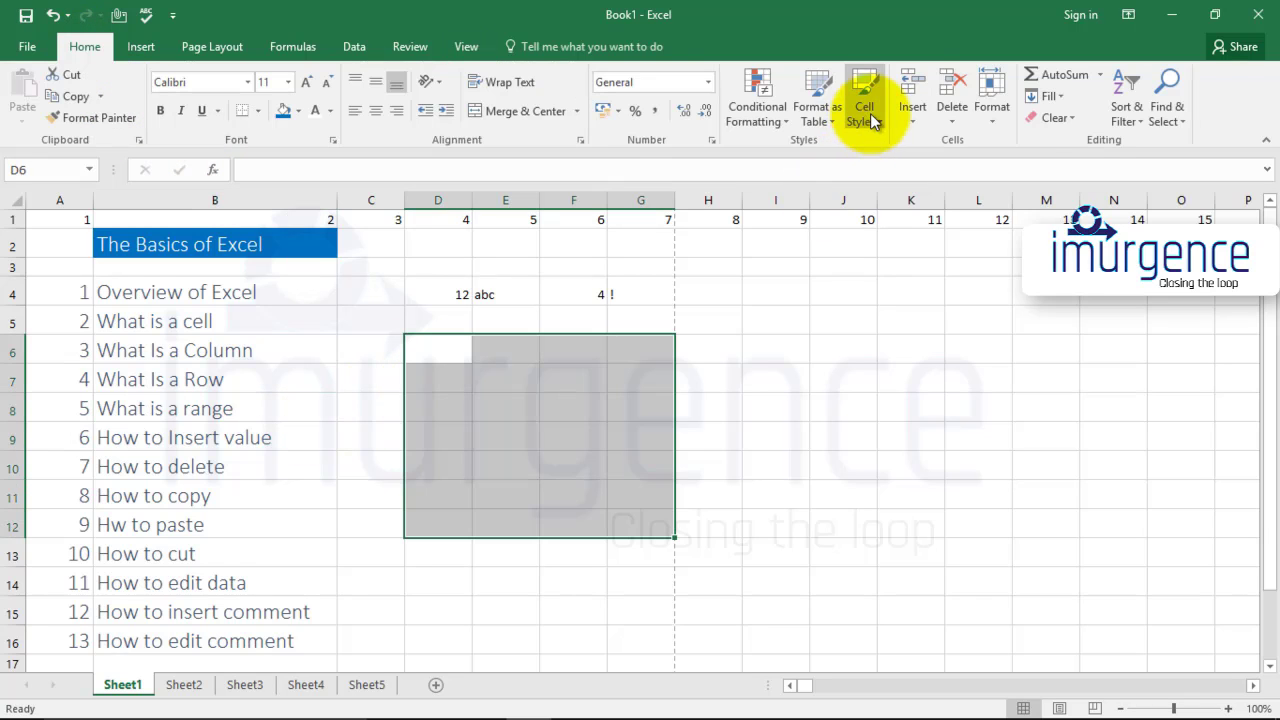
pyautogui.click(866, 108)
pyautogui.click(1110, 285)
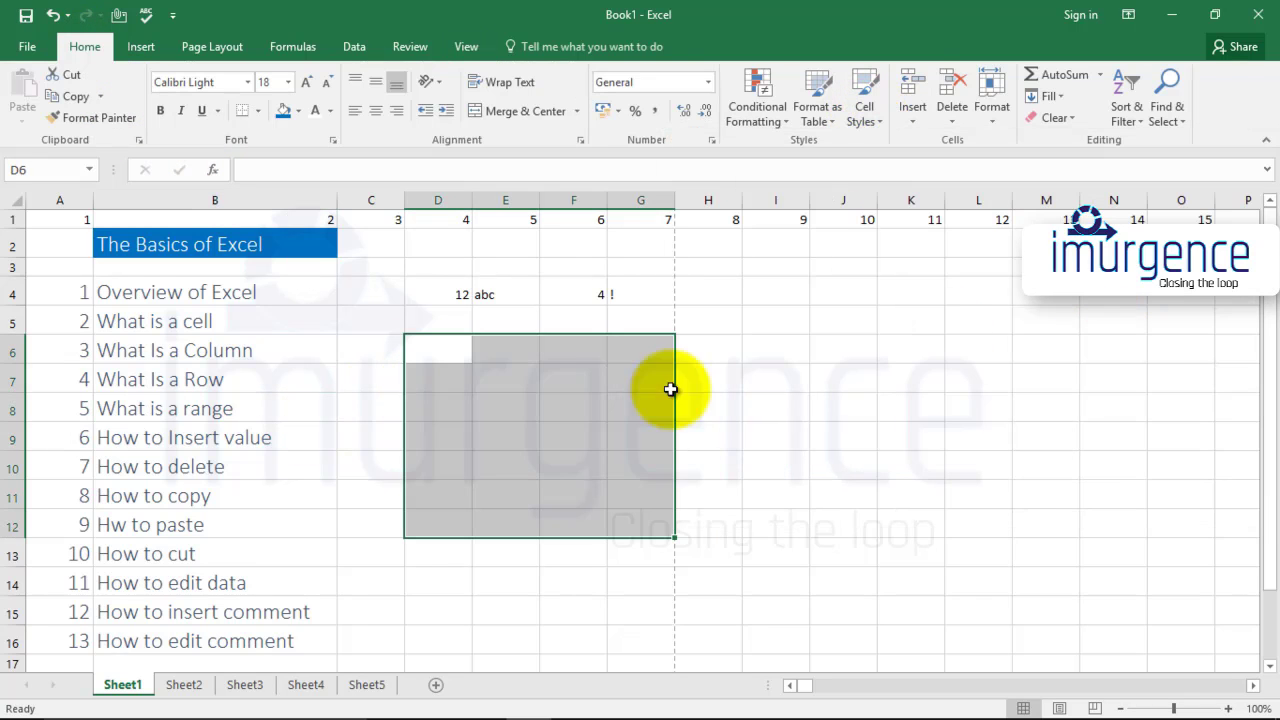
# Step: Enter the values 1, 2 and 3 in cells D6, E6 and F6
pyautogui.click(450, 356)
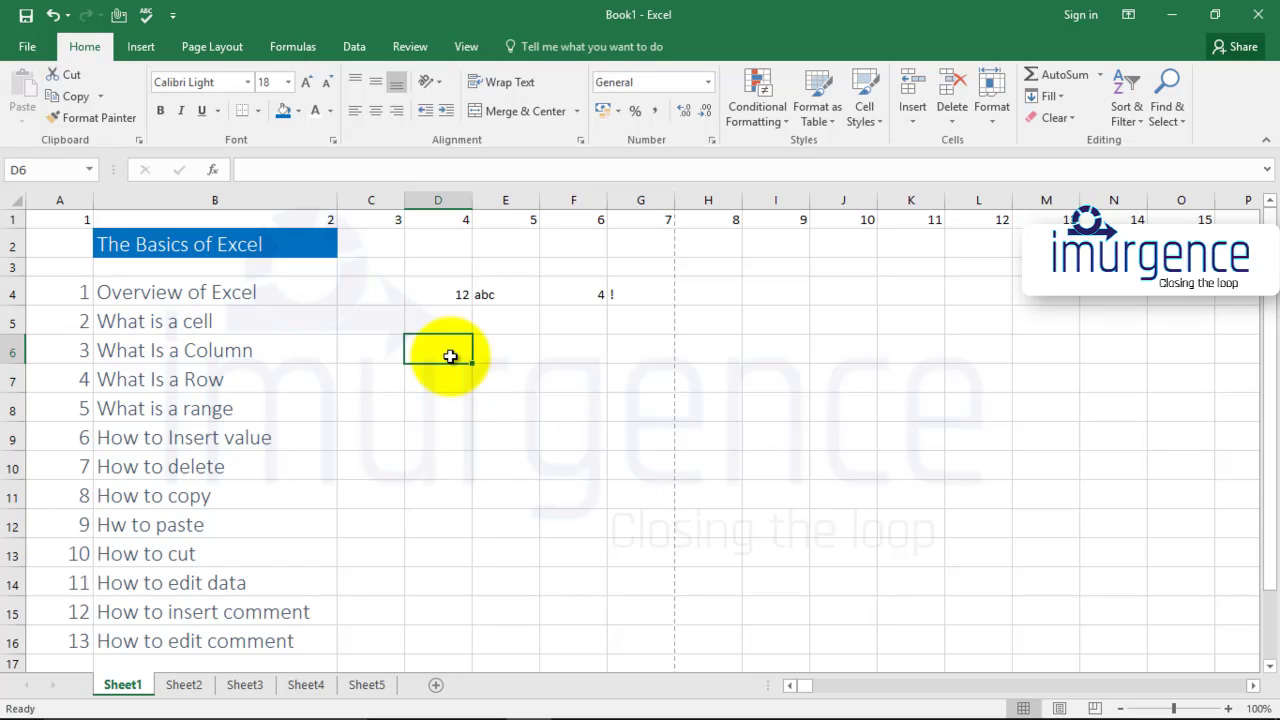
pyautogui.write('1')
pyautogui.press('Right')
pyautogui.write('2')
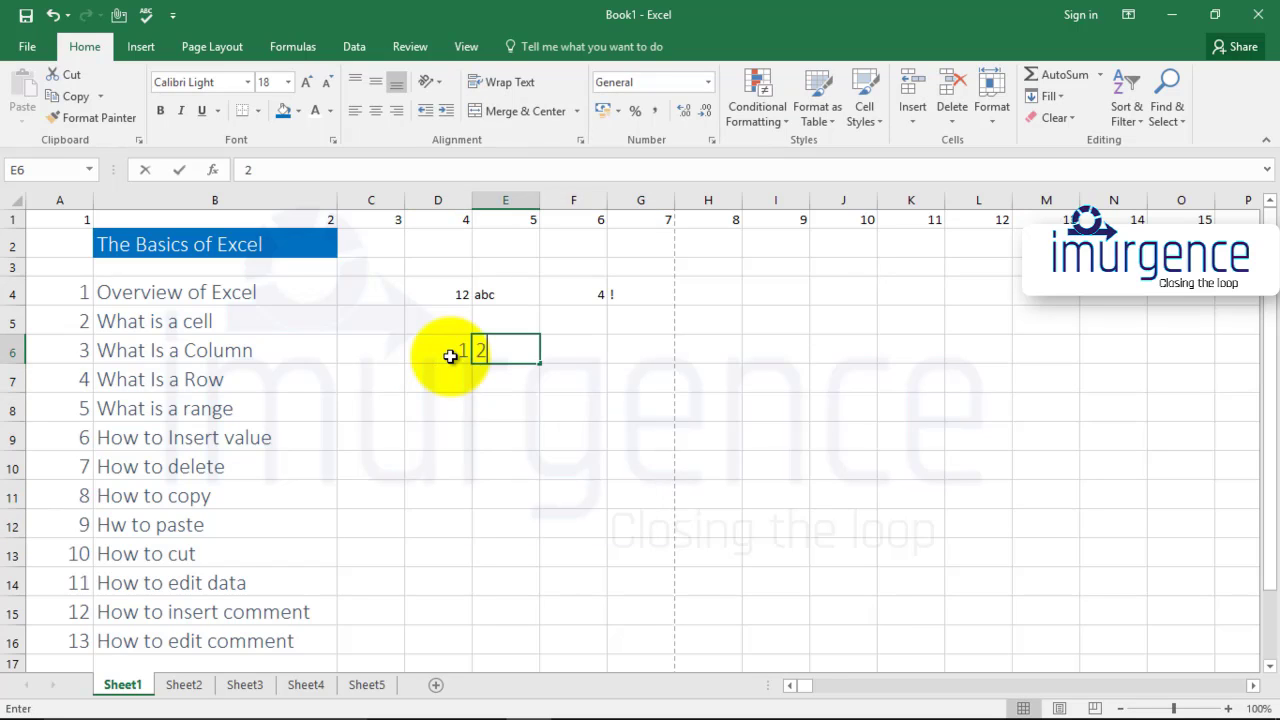
pyautogui.press('Tab')
pyautogui.write('3')
pyautogui.press('Return')
# Step: Enter the values 4, 5 and 6 in cells D7, E7 and F7
pyautogui.press('Left')
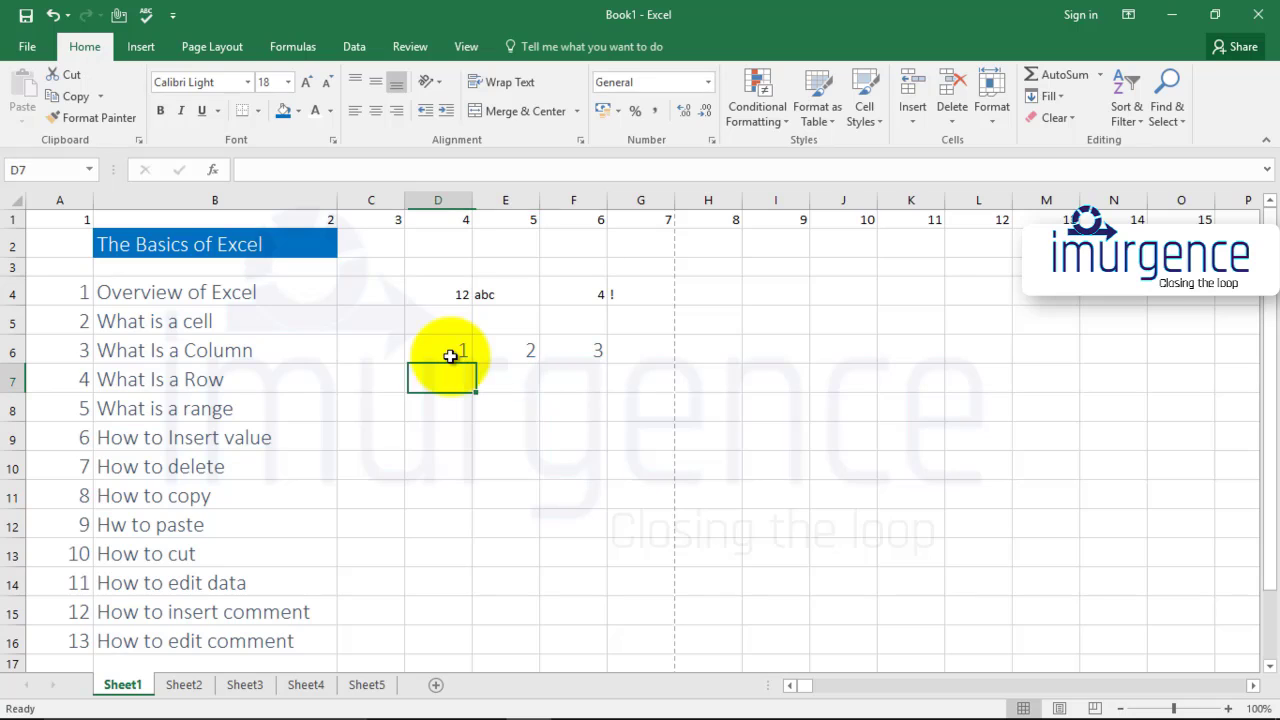
pyautogui.write('4')
pyautogui.press('Right')
pyautogui.write('5')
pyautogui.press('Right')
pyautogui.write('6')
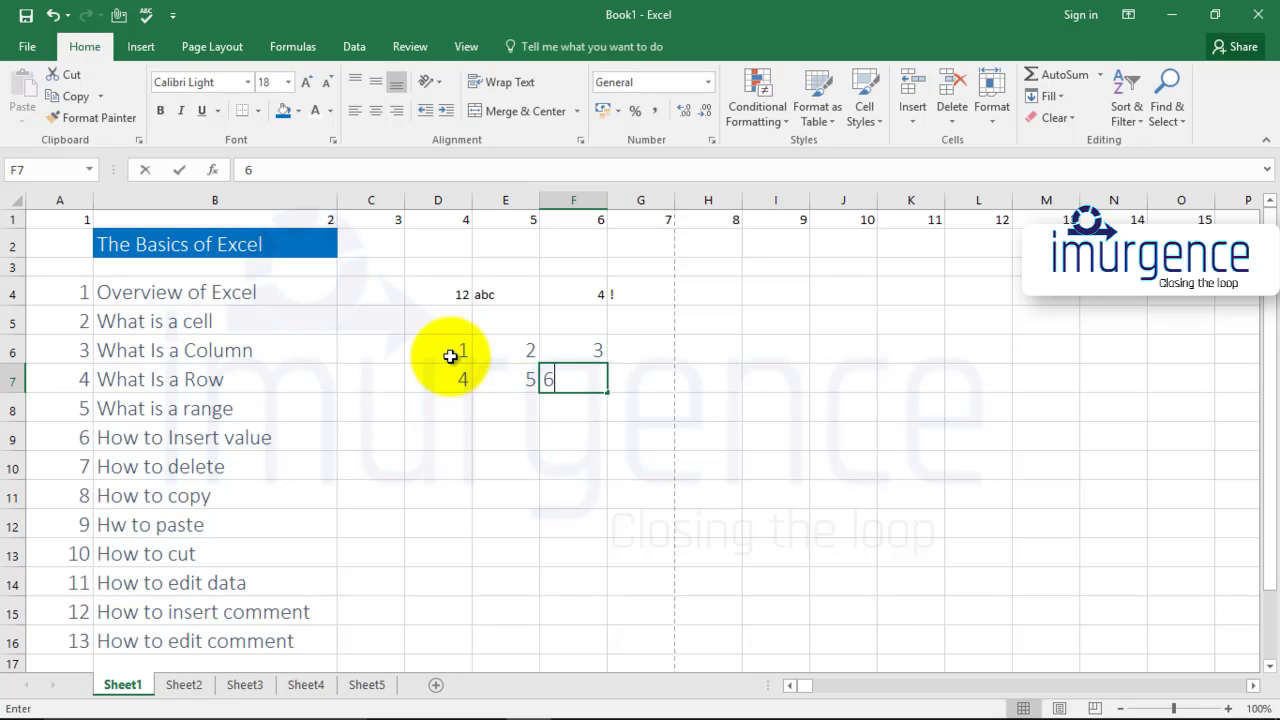
pyautogui.press('Return')
# Step: Enter the values 7, 8 and 9 in cells D8, E8 and F8
pyautogui.press('Left')
pyautogui.press('Left')
pyautogui.write('7')
pyautogui.press('Right')
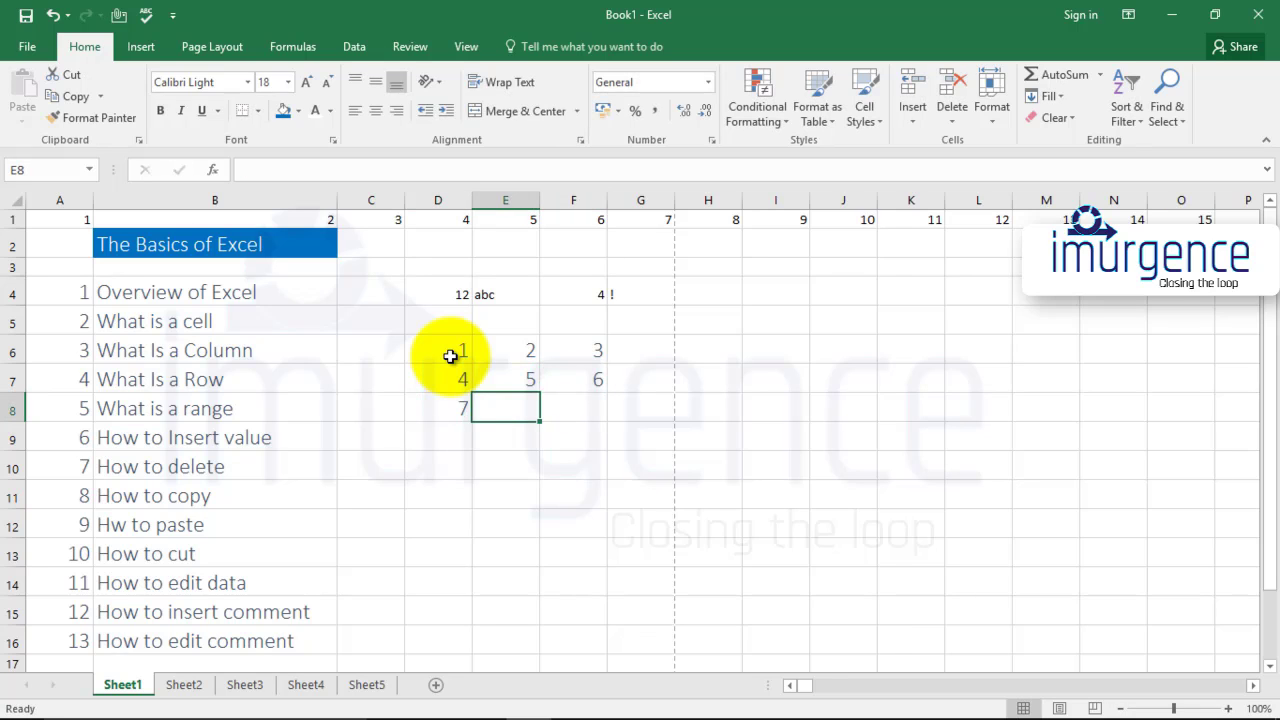
pyautogui.write('8')
pyautogui.press('Right')
pyautogui.write('9')
pyautogui.press('Right')
# Step: Select the range D6:F8, starting from cell D6
pyautogui.press('Left')
pyautogui.press('Left')
pyautogui.press('Left')
pyautogui.press('Up')
pyautogui.press('Up')
pyautogui.hotkey('shift', 'Right')
pyautogui.hotkey('shift', 'Right')
pyautogui.hotkey('shift', 'Down')
pyautogui.hotkey('shift', 'Down')
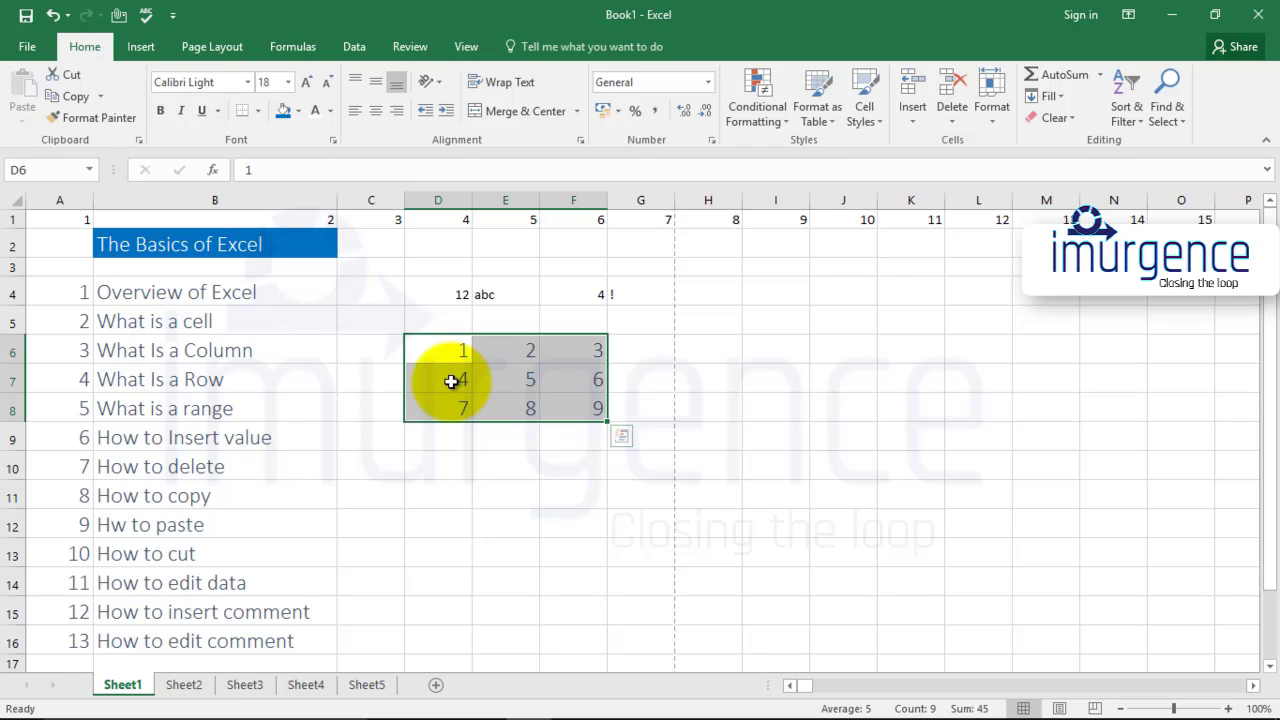
# Step: Enter 123 in cell D9, the word "text" in D10 and the symbols *&^ in D11
pyautogui.click(275, 445)
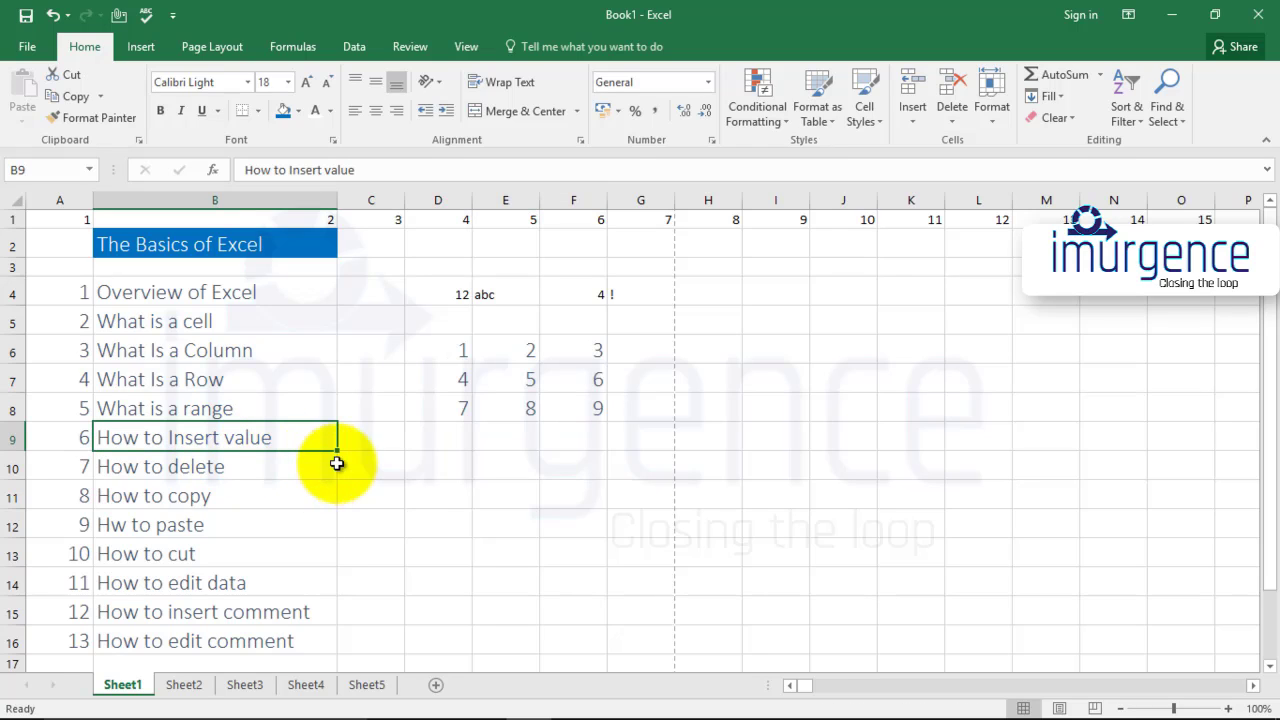
pyautogui.click(449, 437)
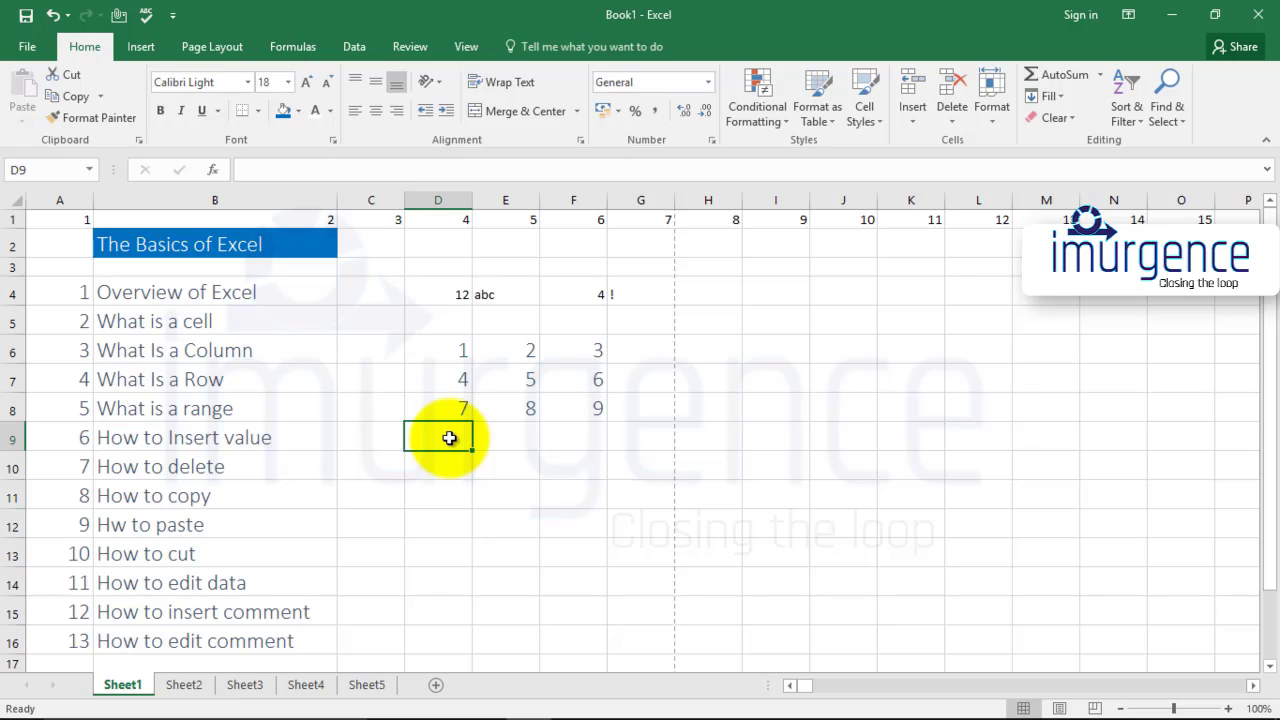
pyautogui.write('123')
pyautogui.press('Return')
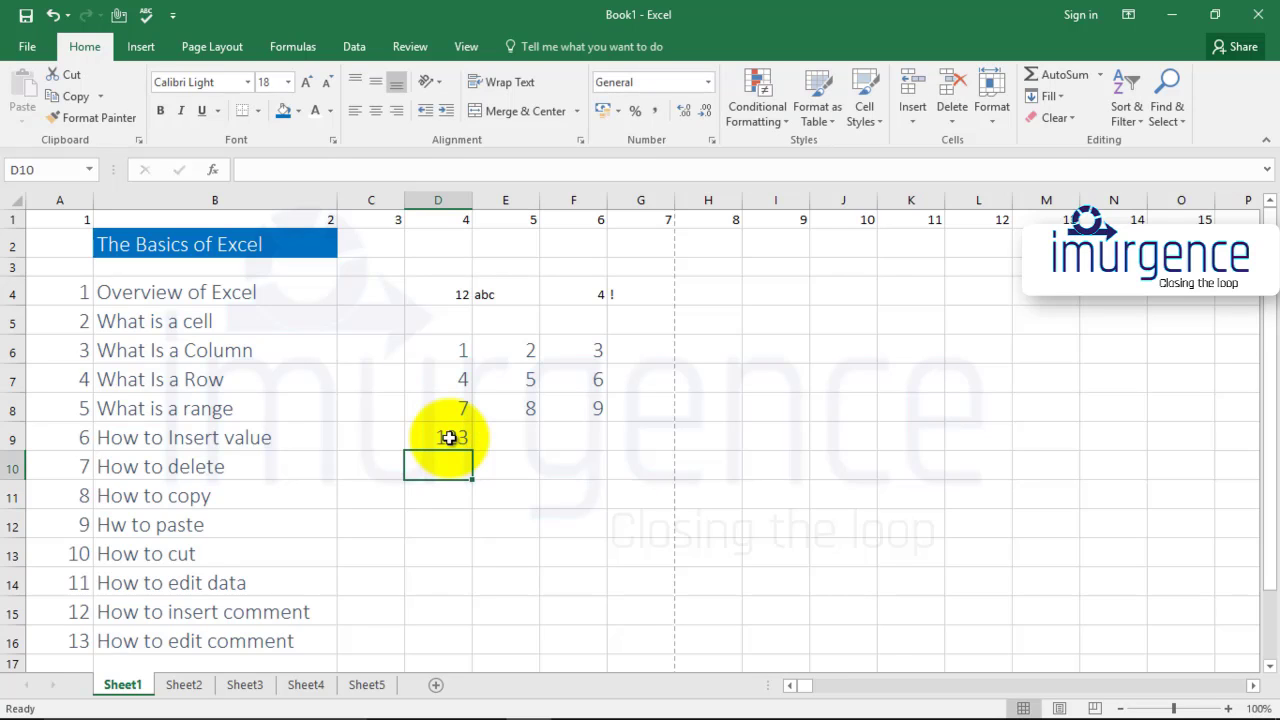
pyautogui.write('12')
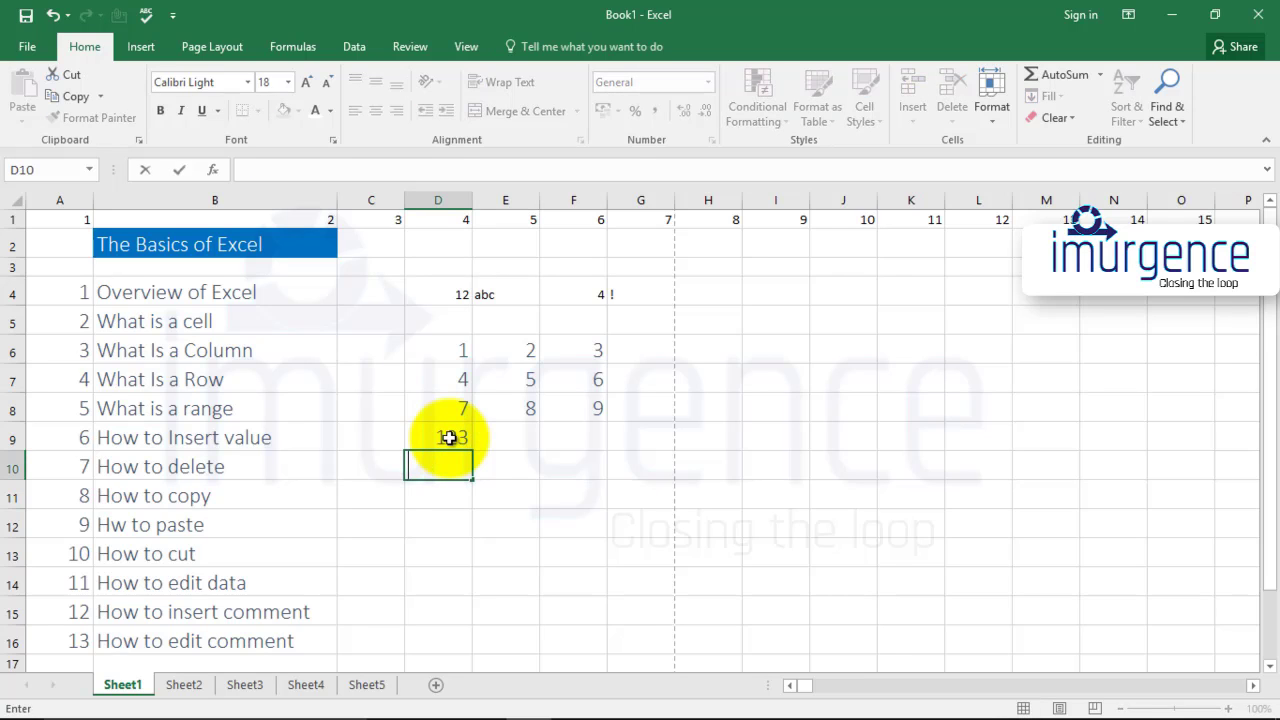
pyautogui.press('Return')
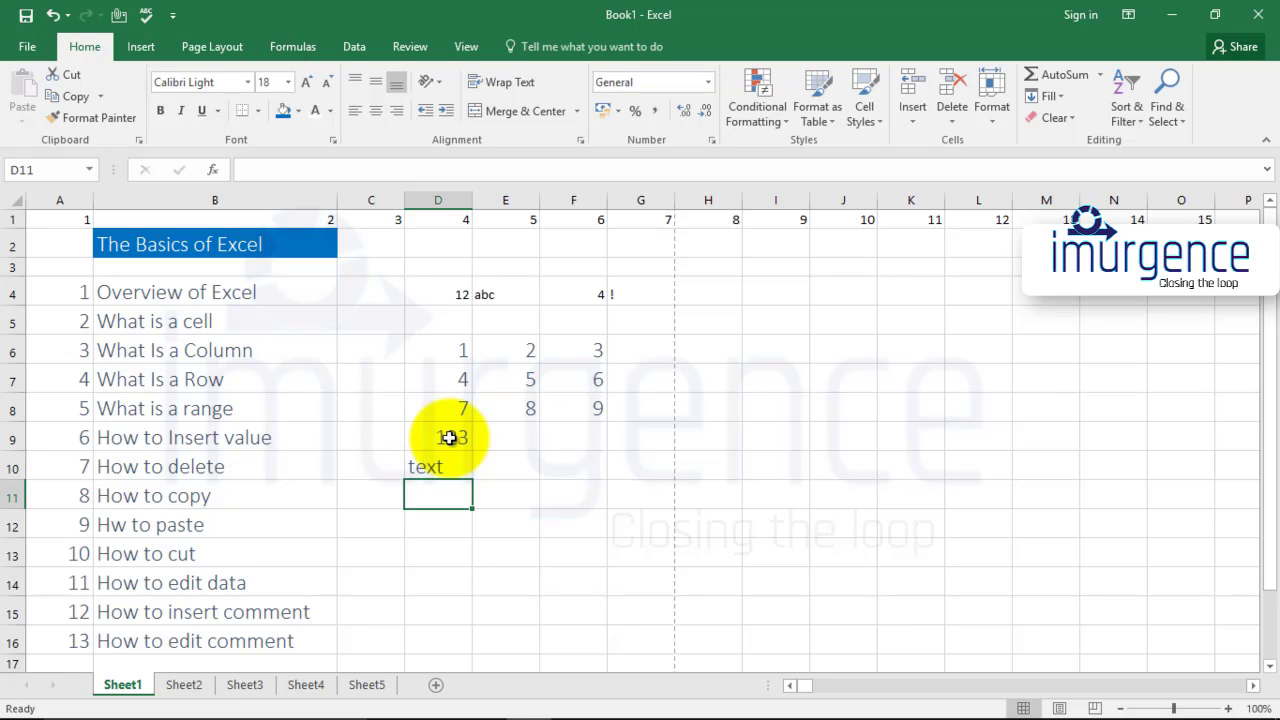
pyautogui.write('*&^')
pyautogui.click(450, 437)
# Step: Enter the formula =2*8 in cell F10 and reselect that cell to show its formula
pyautogui.press('Right')
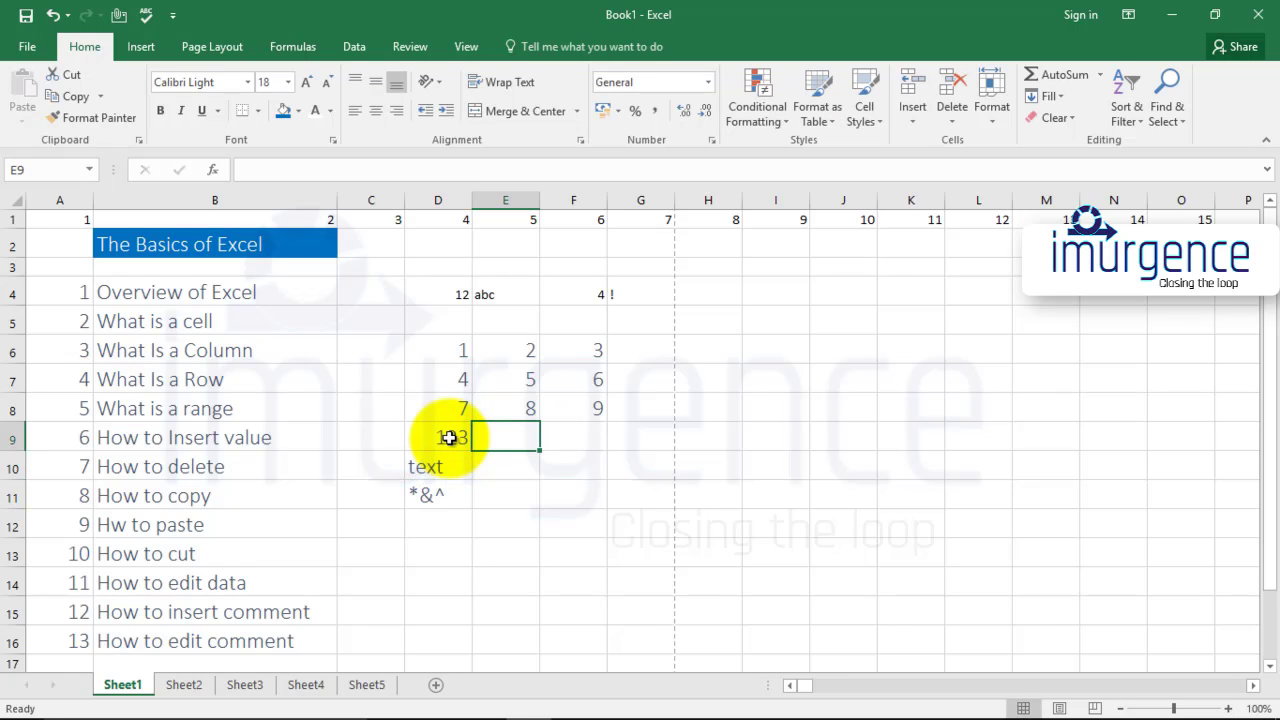
pyautogui.press('Down')
pyautogui.press('Right')
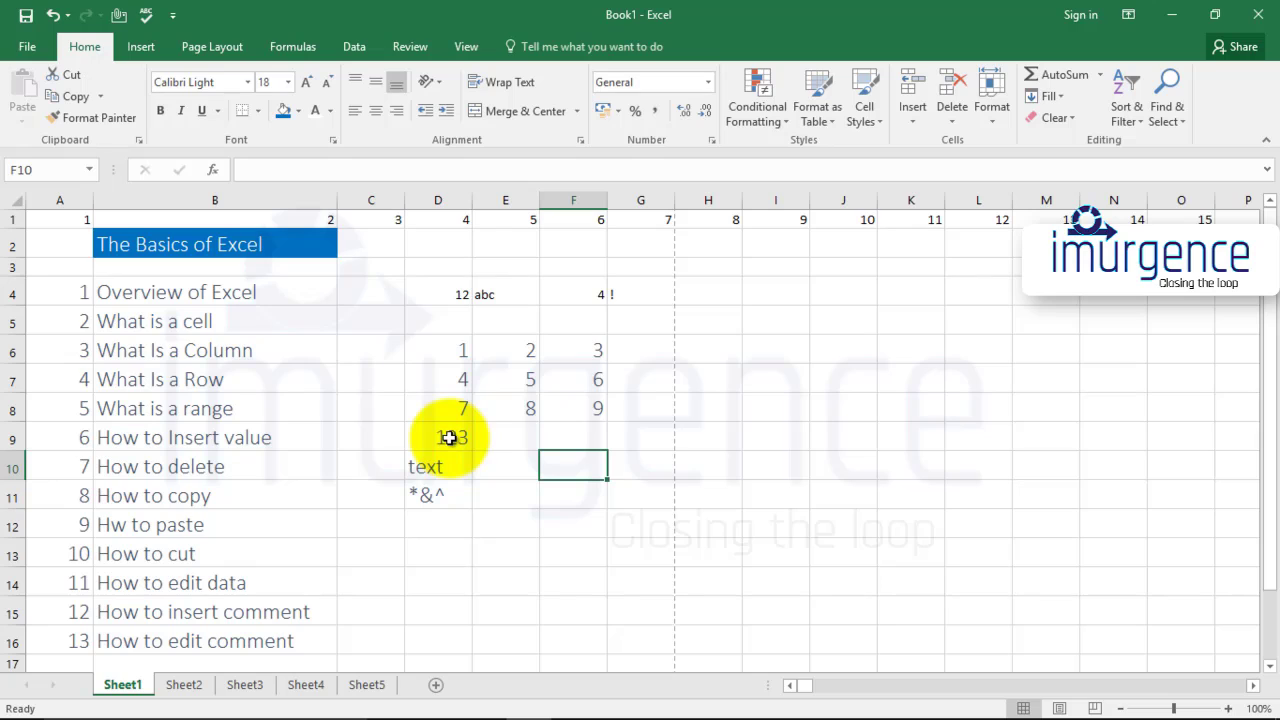
pyautogui.press('Left')
pyautogui.press('Right')
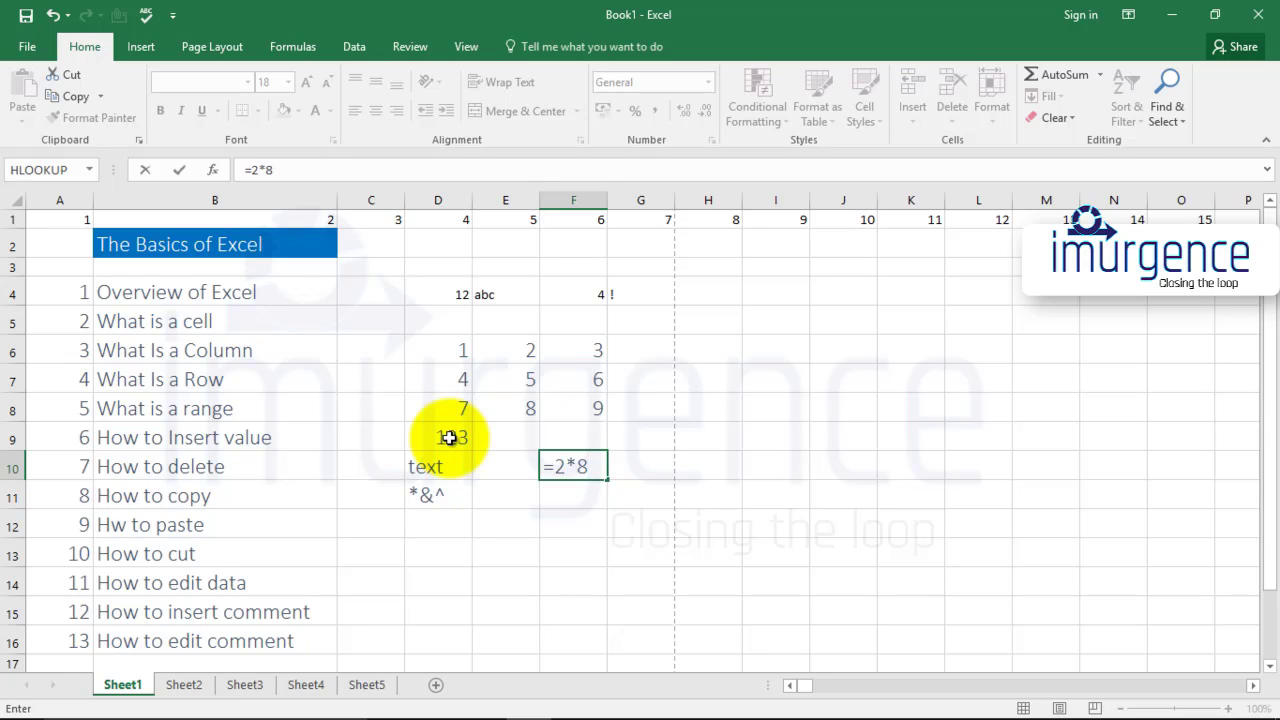
pyautogui.write('2*8')
pyautogui.press('Return')
pyautogui.press('Up')
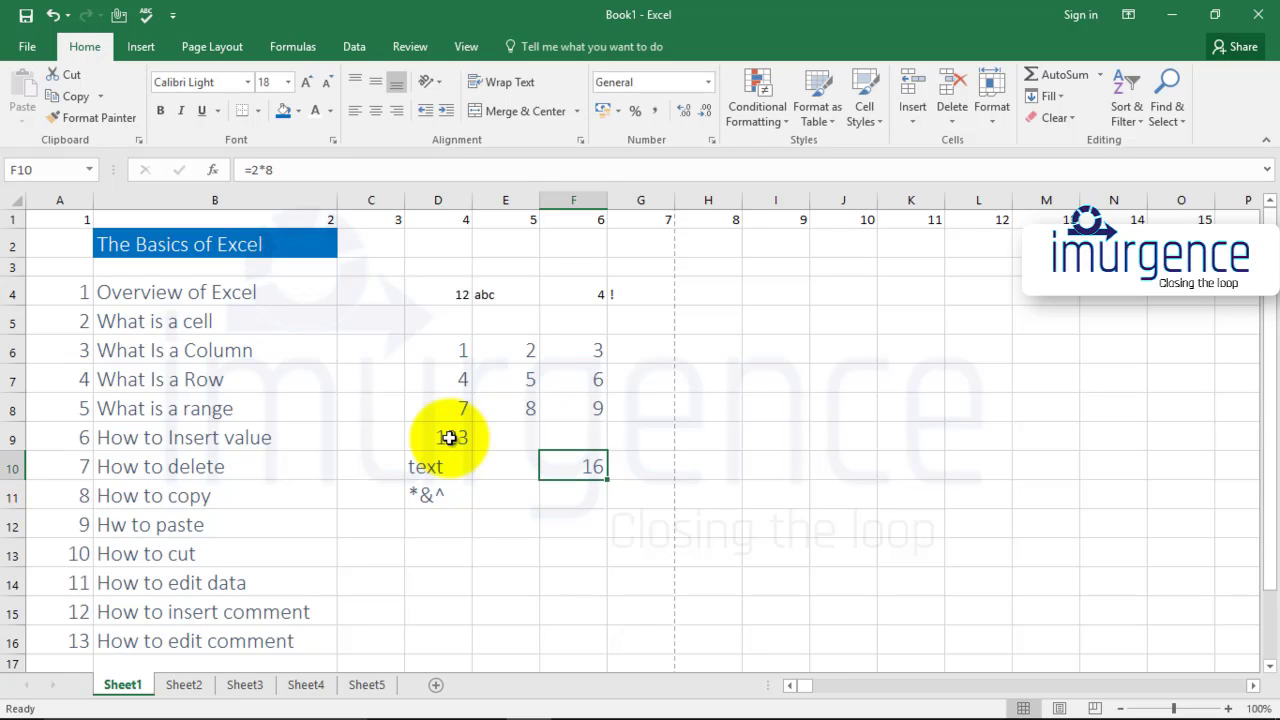
# Step: Clear the contents of cell D4
pyautogui.press('Left')
pyautogui.press('Left')
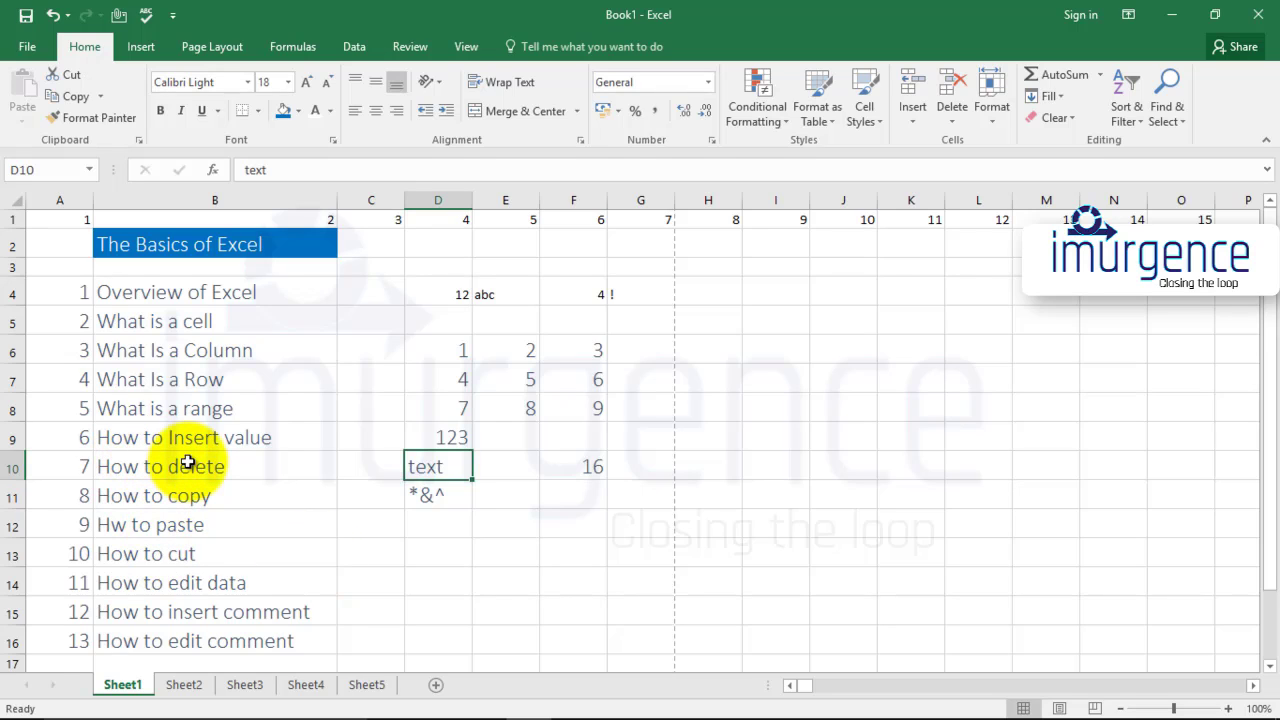
pyautogui.click(486, 527)
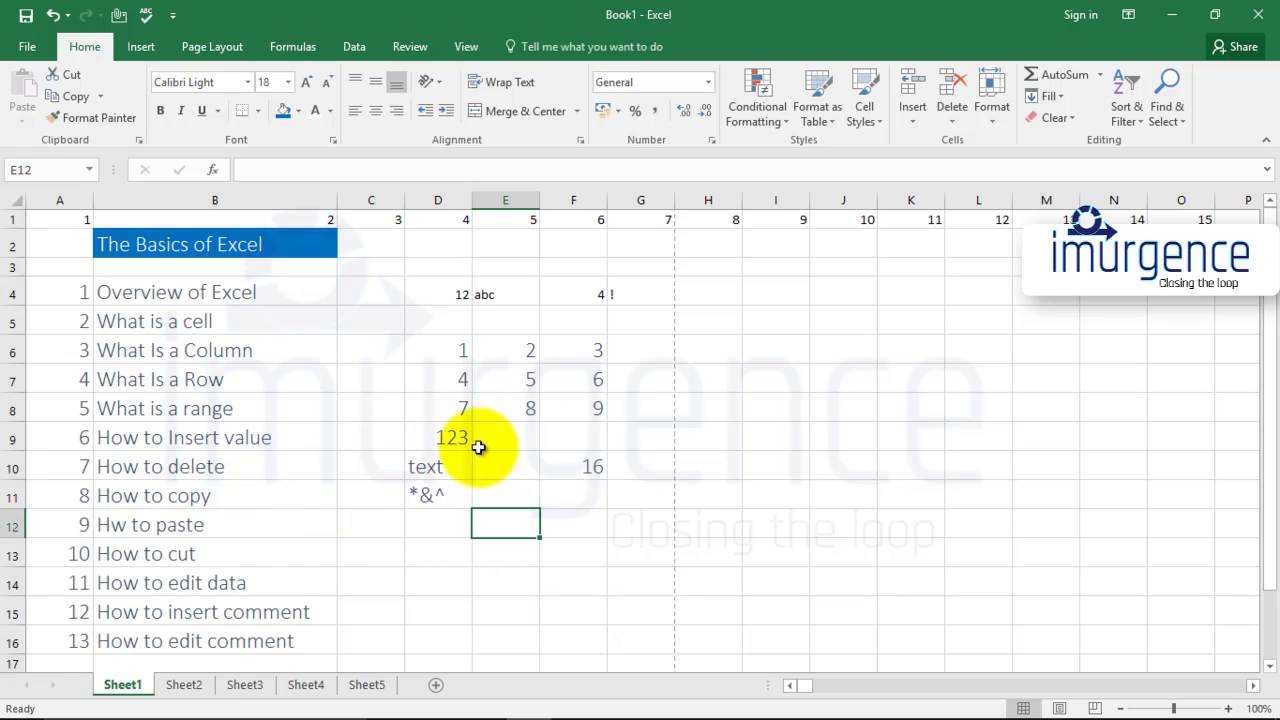
pyautogui.click(434, 292)
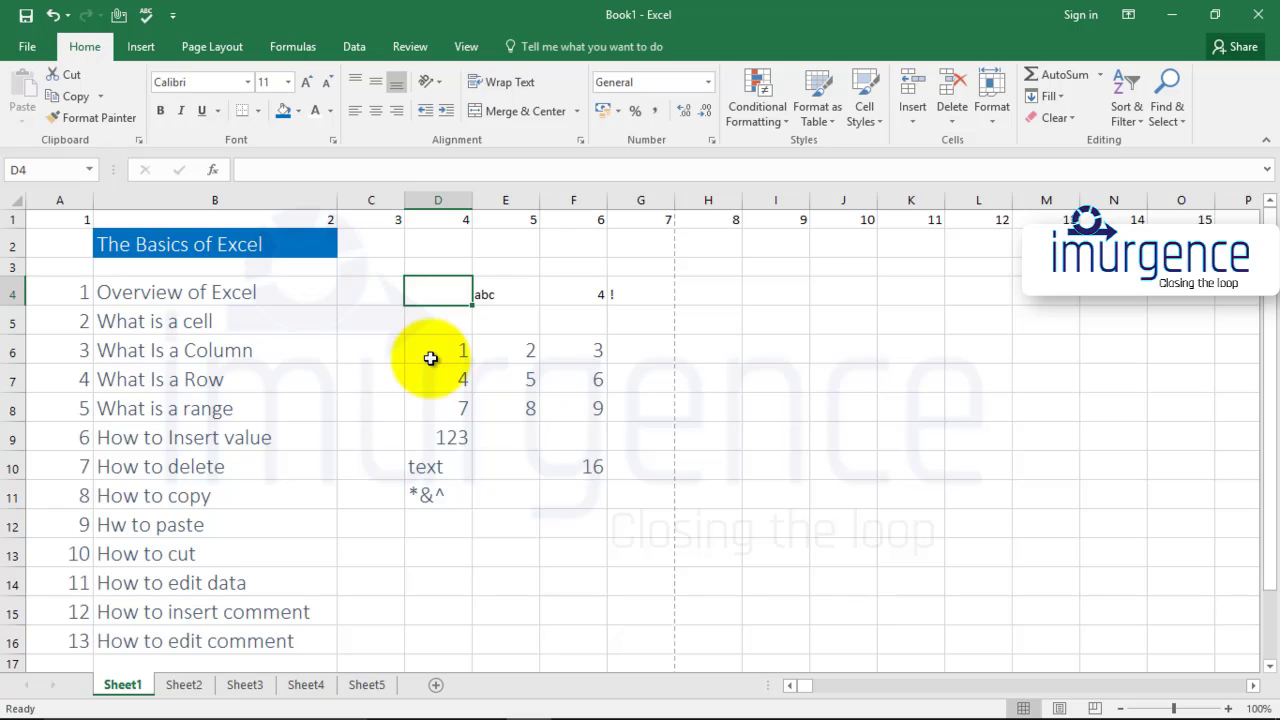
# Step: Delete cell E4 with the cells below shifted up, and clear the contents of cell F4
pyautogui.click(491, 290)
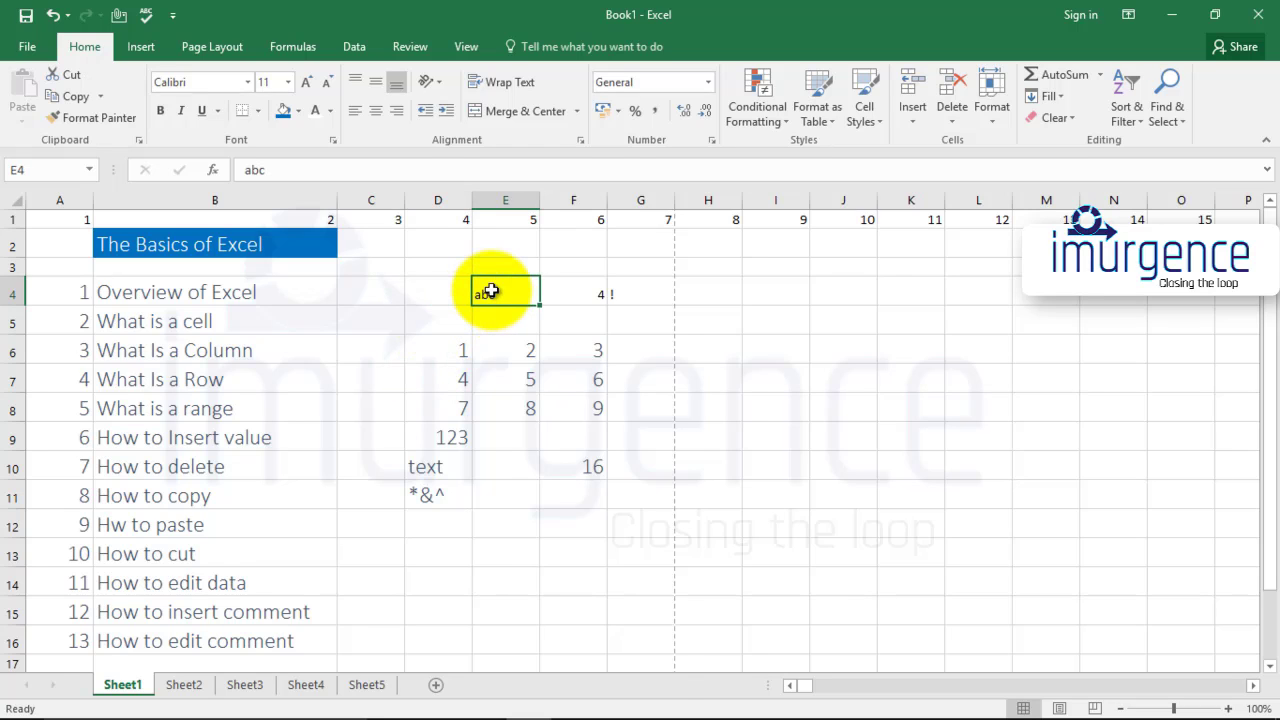
pyautogui.rightClick(492, 292)
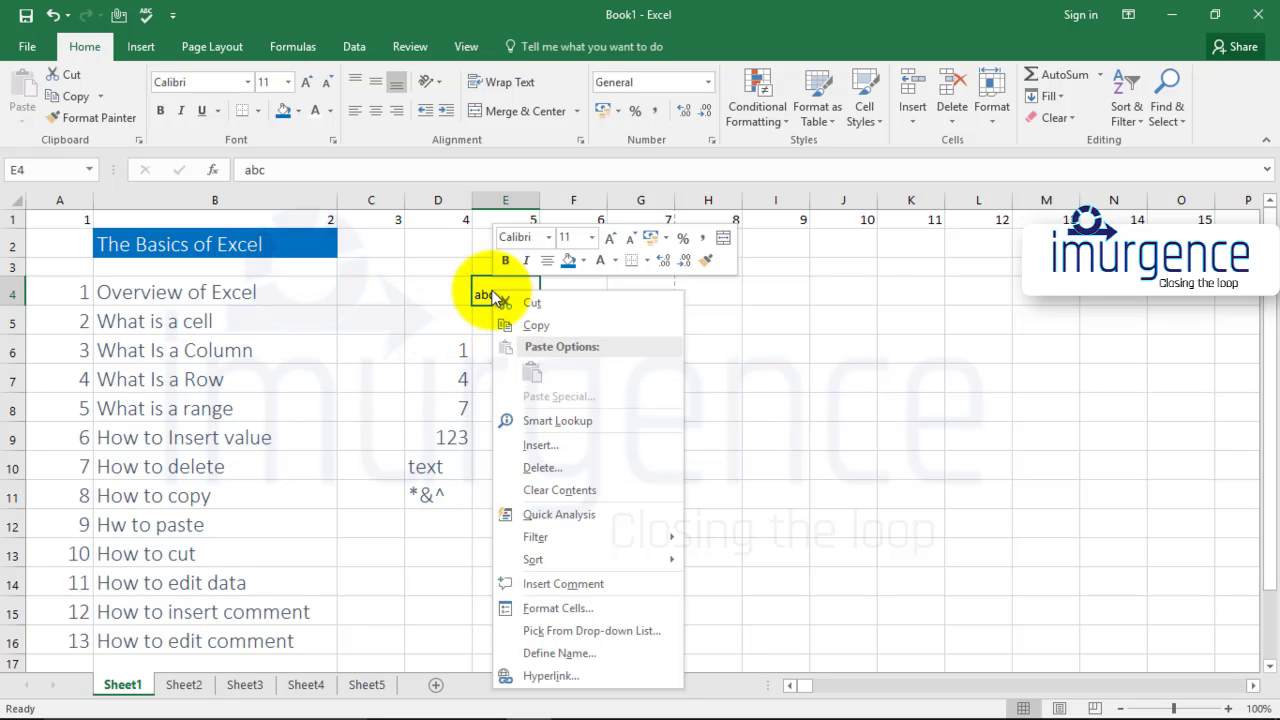
pyautogui.click(541, 468)
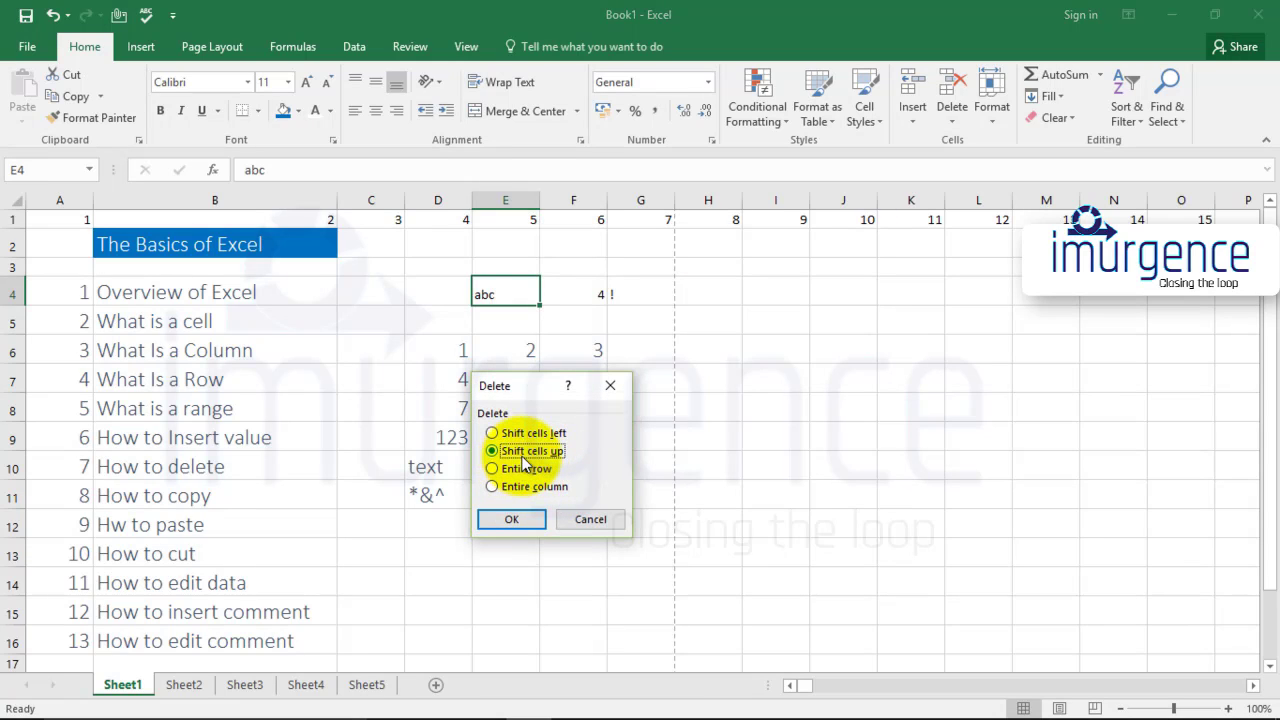
pyautogui.click(512, 519)
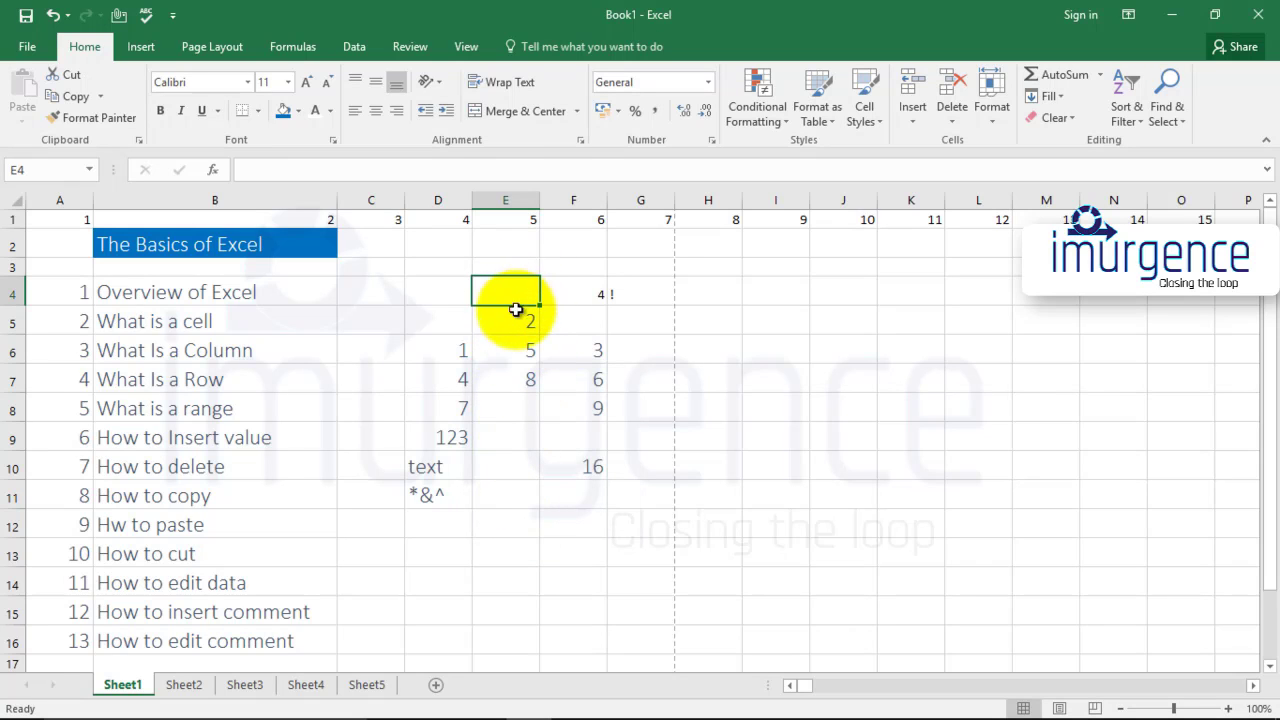
pyautogui.click(580, 296)
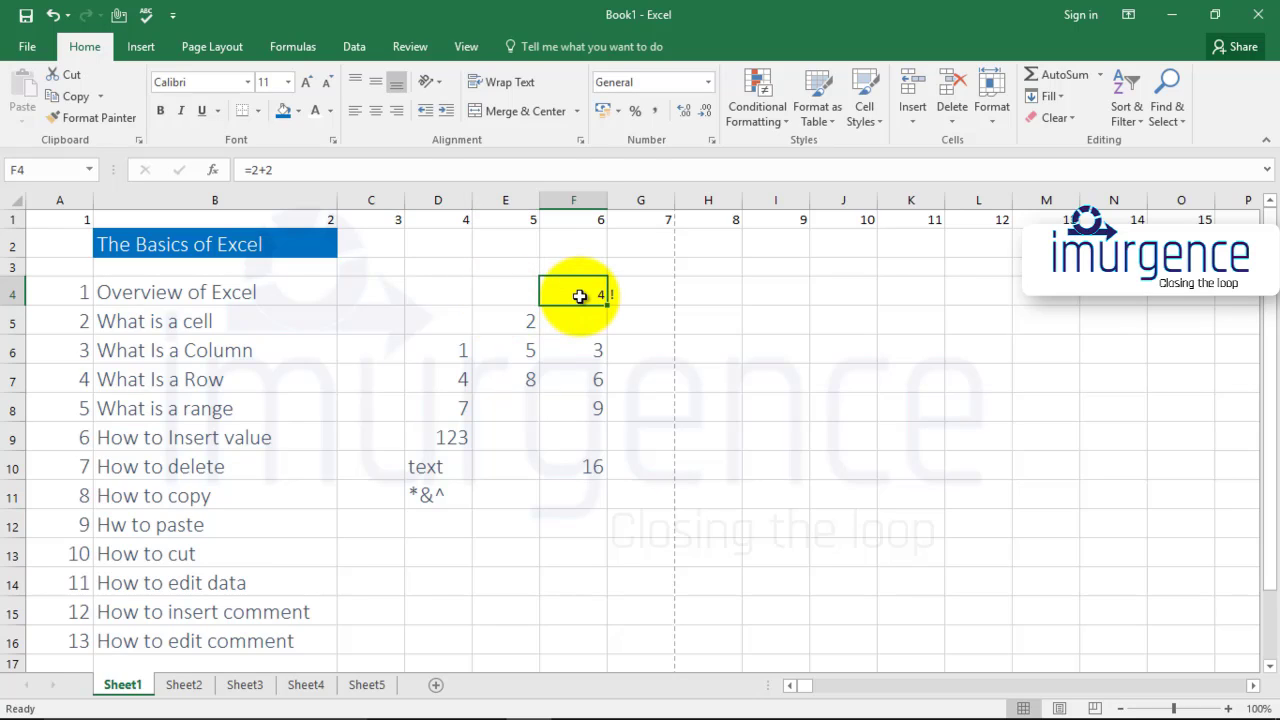
pyautogui.press('Delete')
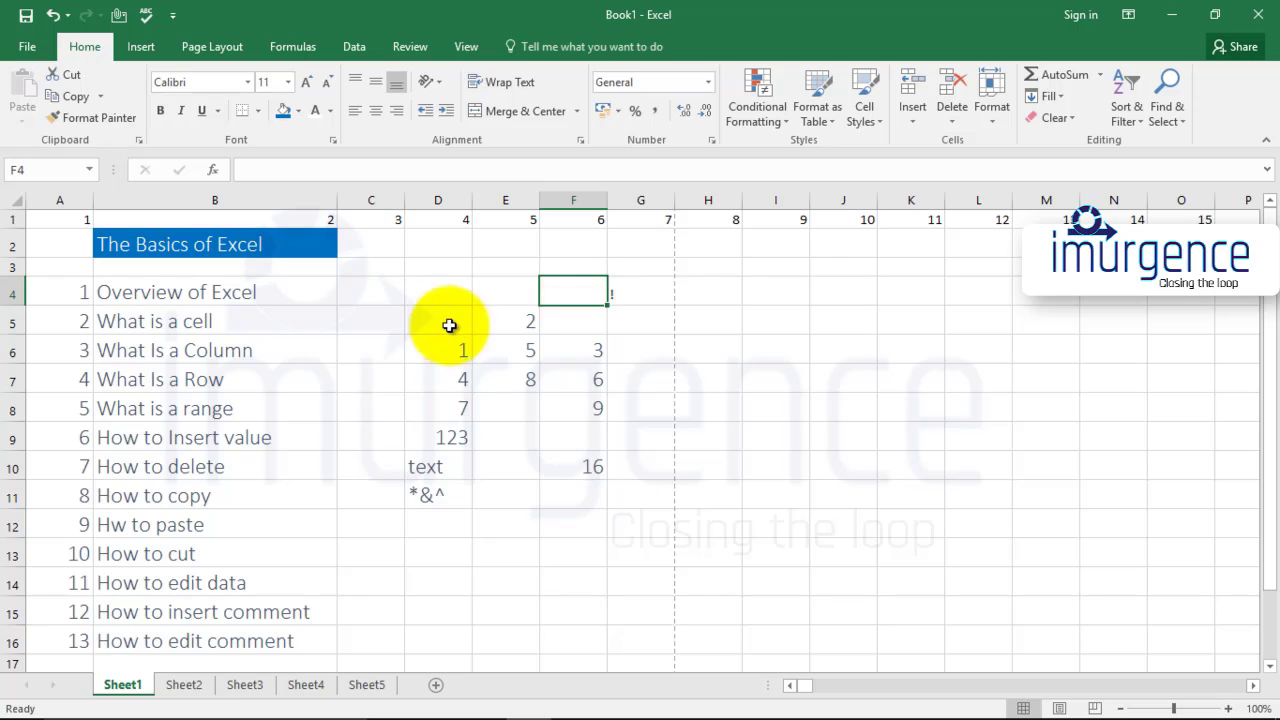
# Step: Clear the contents of the range C10:G12
pyautogui.moveTo(449, 326); pyautogui.dragTo(586, 366)
pyautogui.click(495, 512)
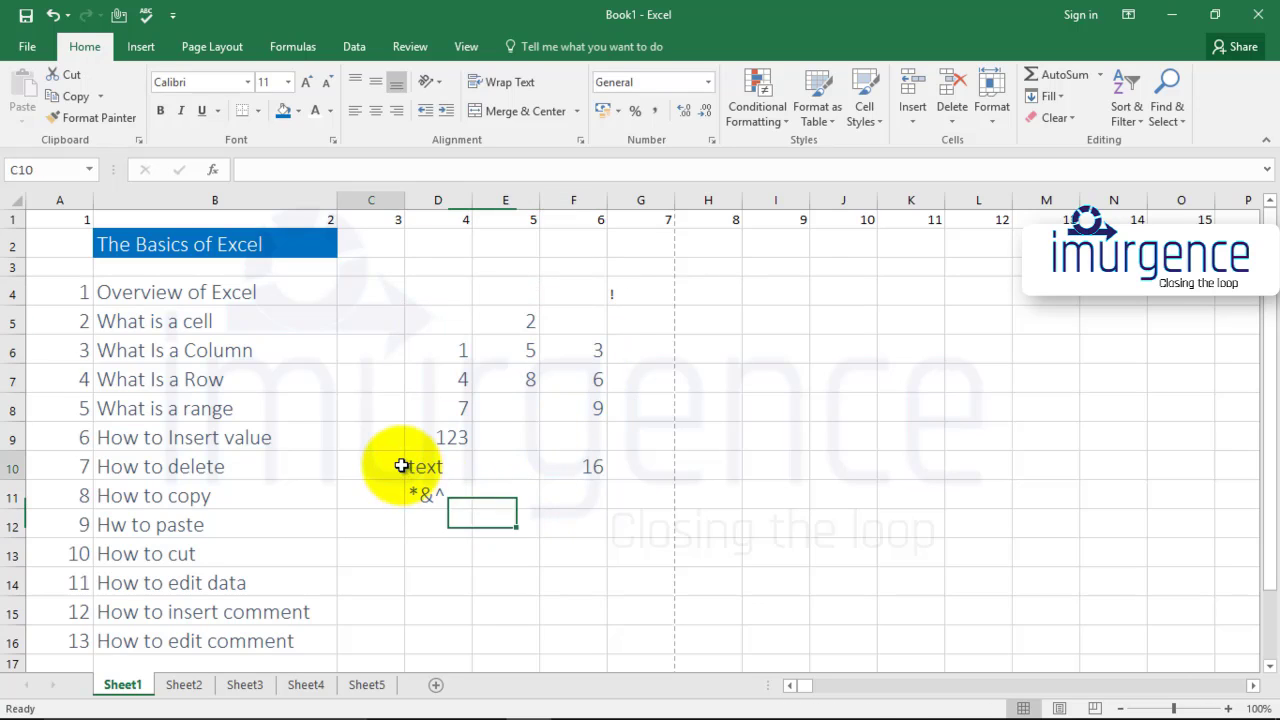
pyautogui.moveTo(386, 466); pyautogui.dragTo(649, 521)
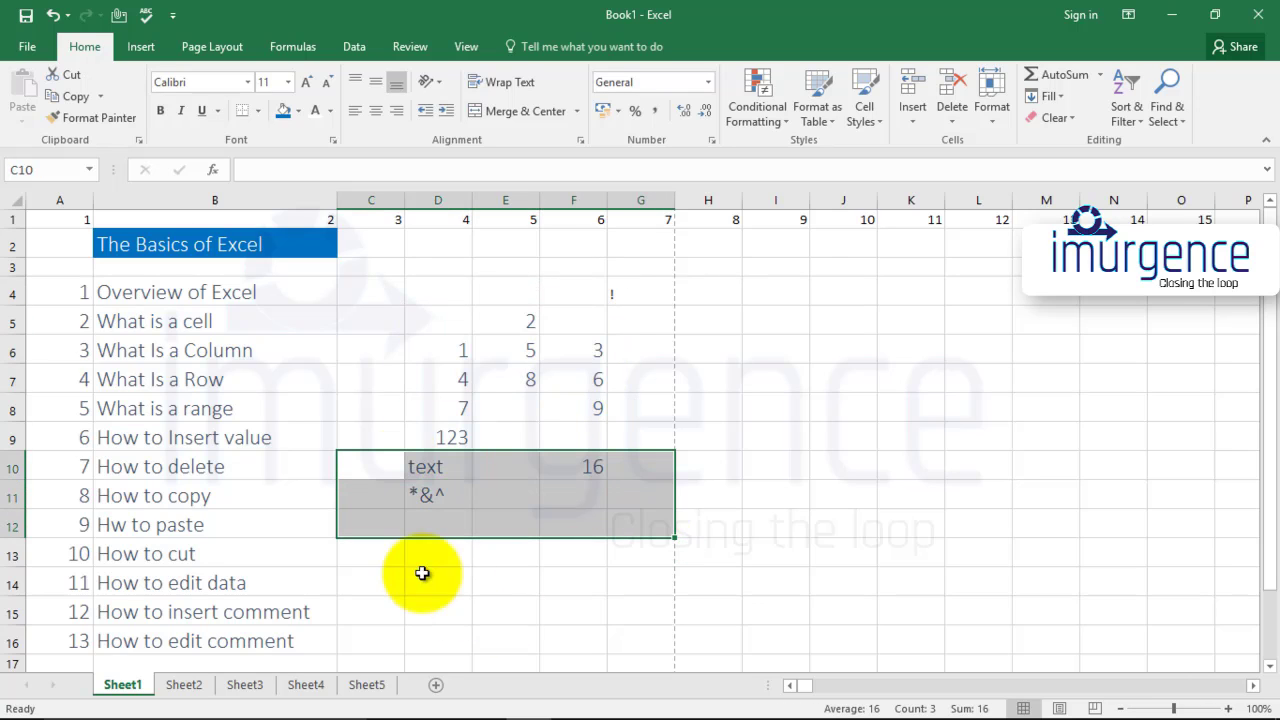
pyautogui.press('Delete')
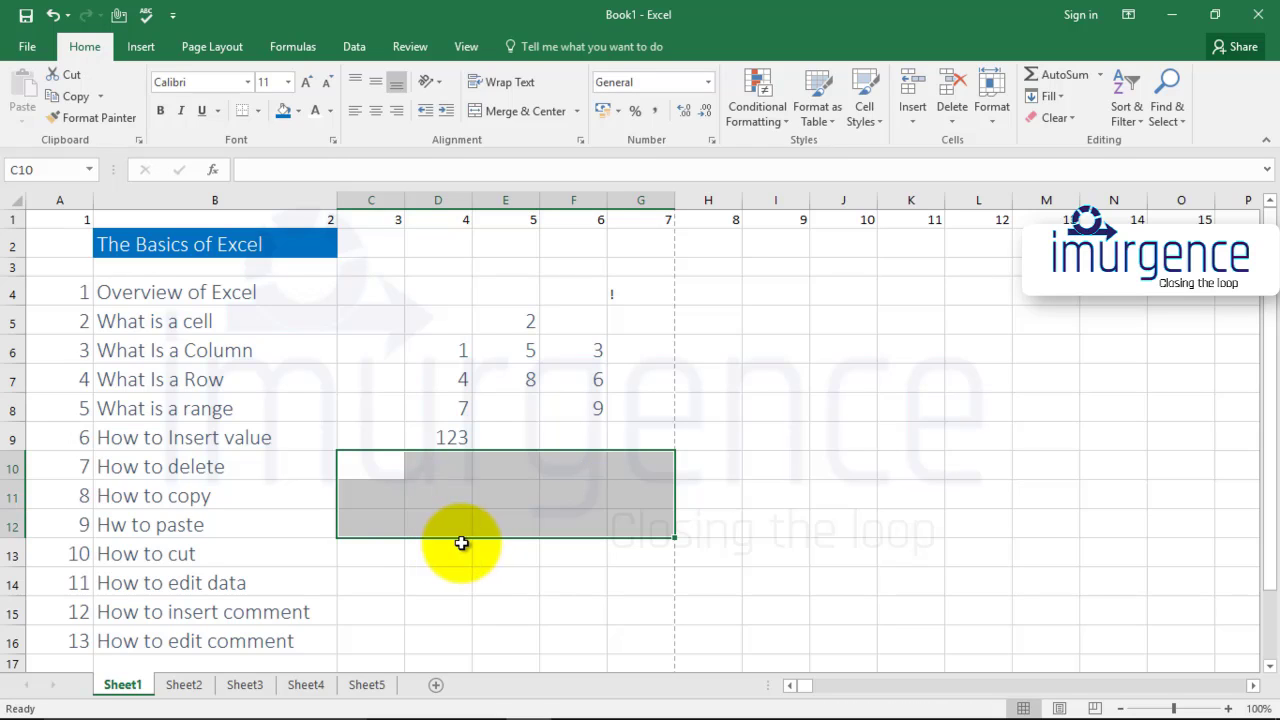
pyautogui.click(503, 558)
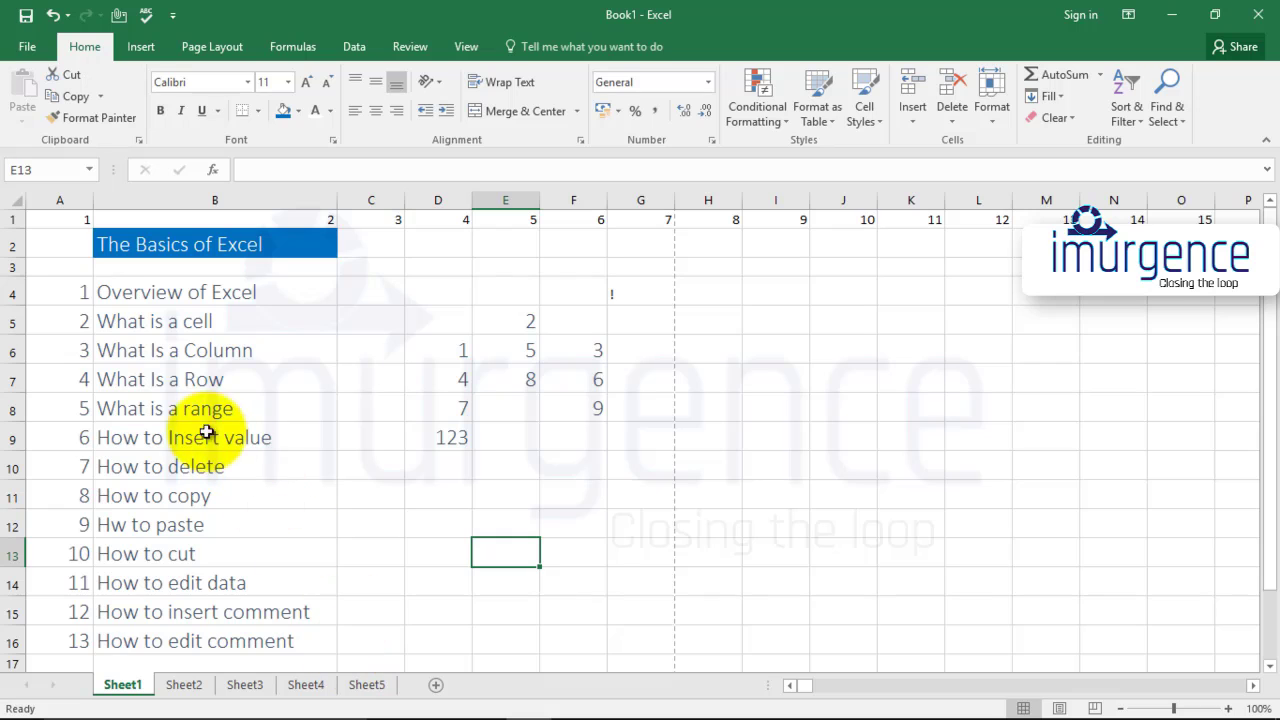
# Step: Enter 1 in cell B19 and 2 in cell C19, below the topic list
pyautogui.scroll(-3, 82, 535)
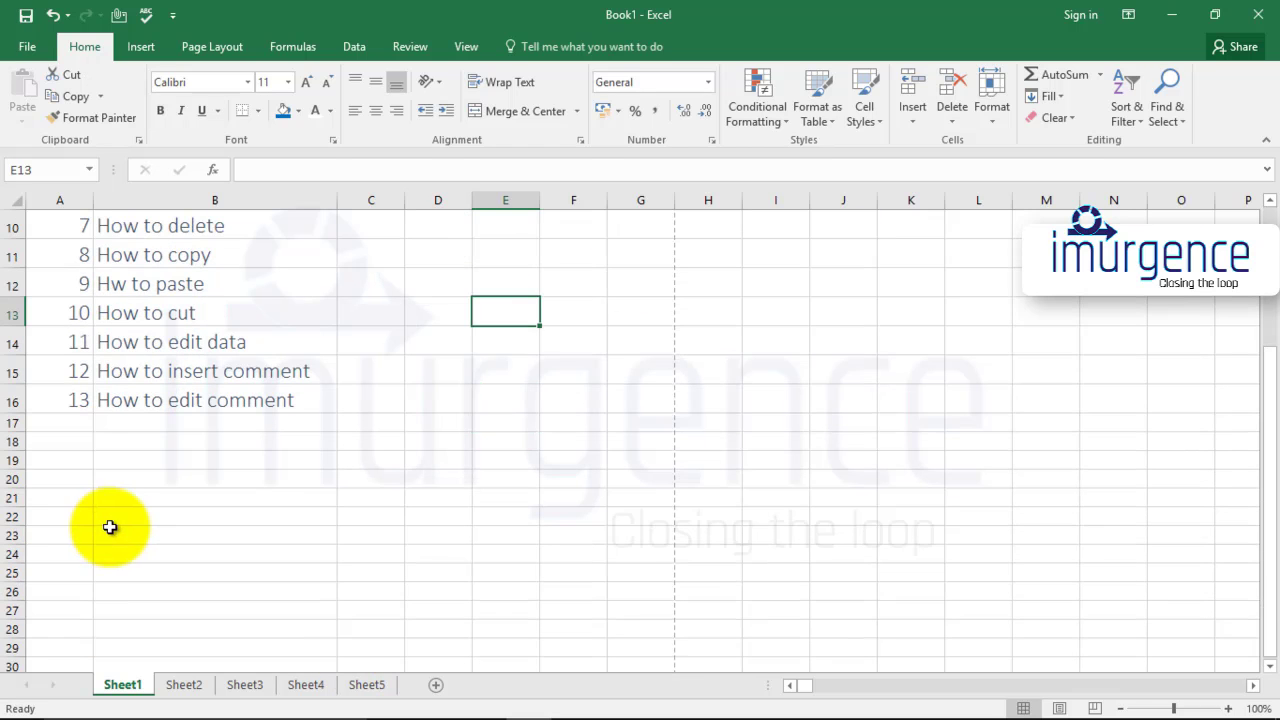
pyautogui.click(127, 462)
pyautogui.write('1')
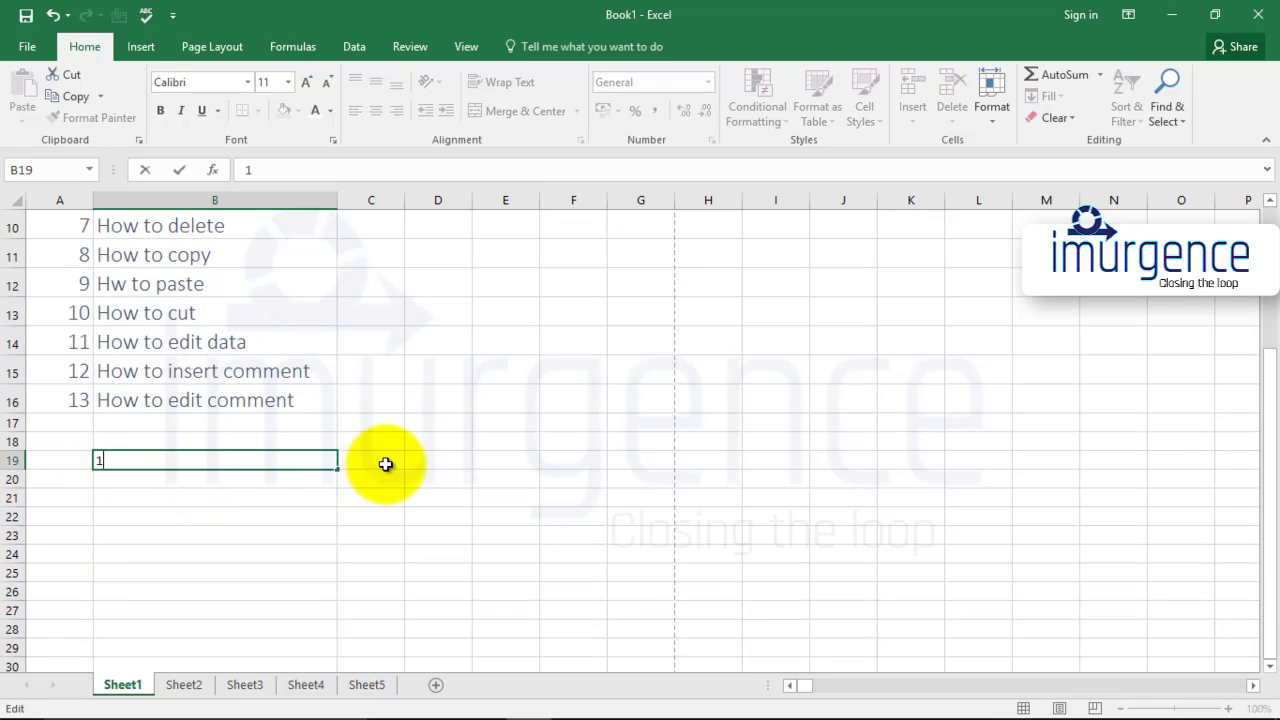
pyautogui.click(383, 462)
pyautogui.write('2')
pyautogui.click(437, 462)
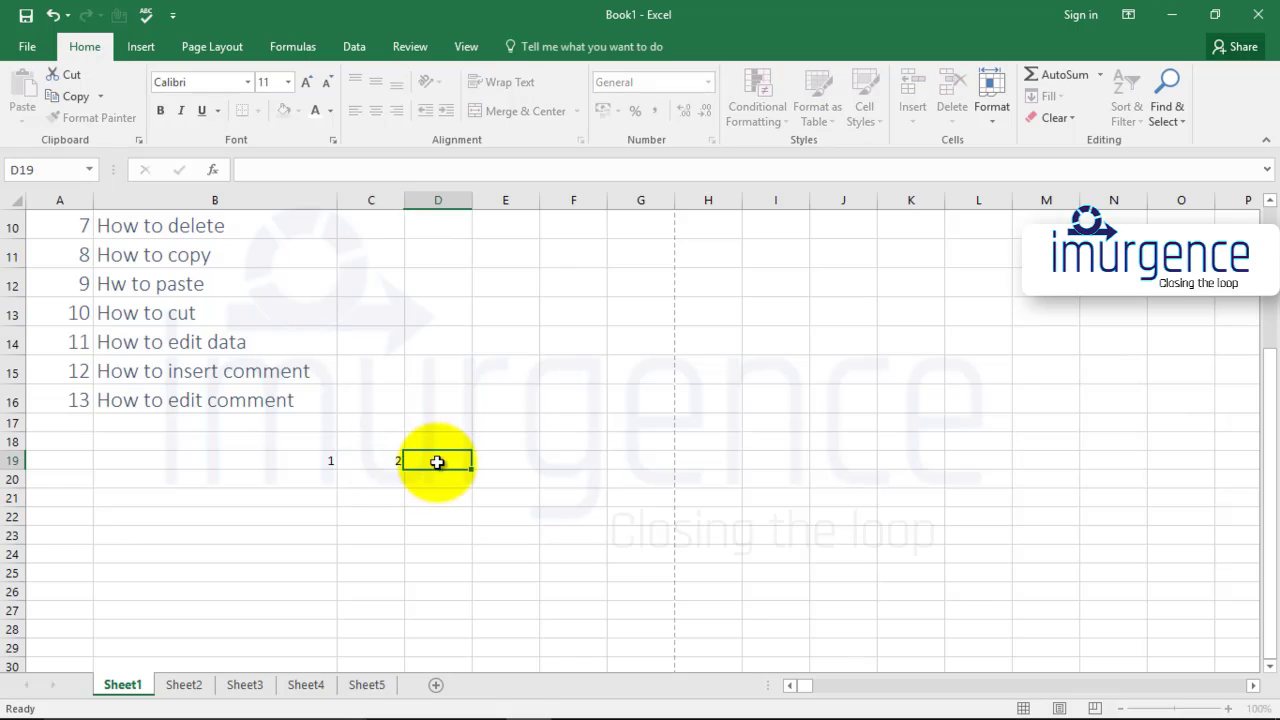
# Step: Delete the entire row 19
pyautogui.click(8, 460)
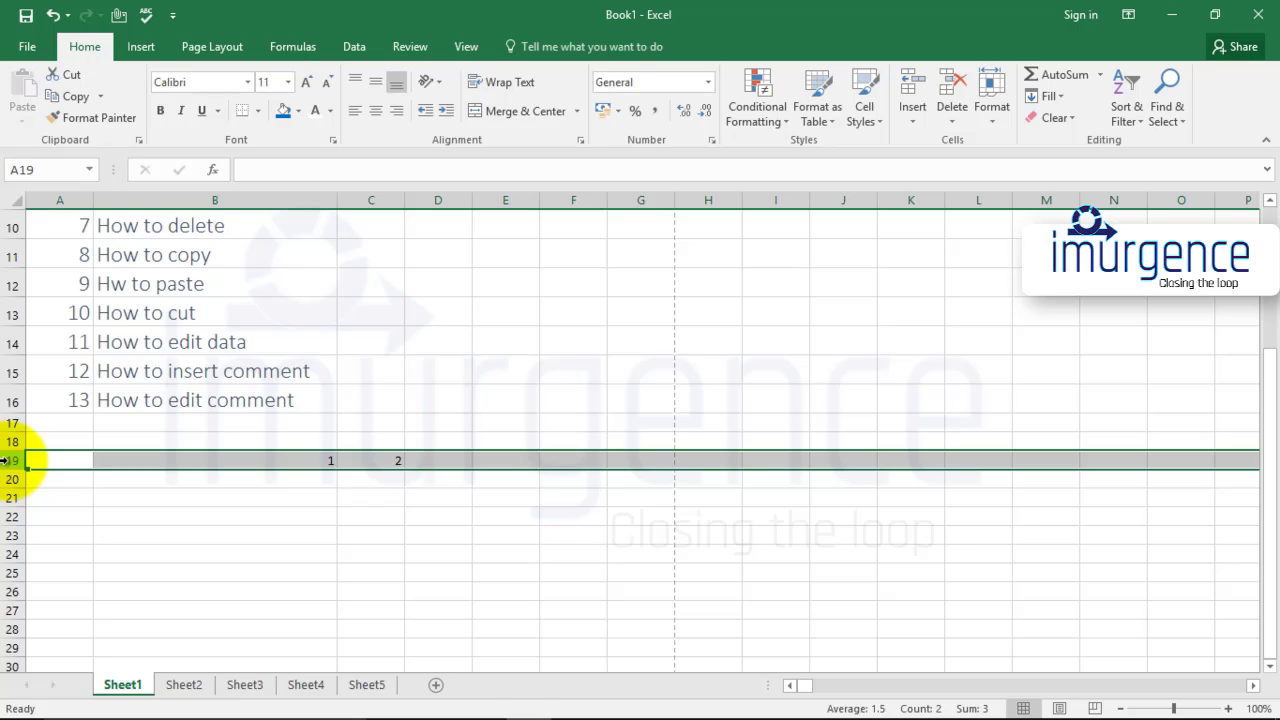
pyautogui.rightClick(8, 462)
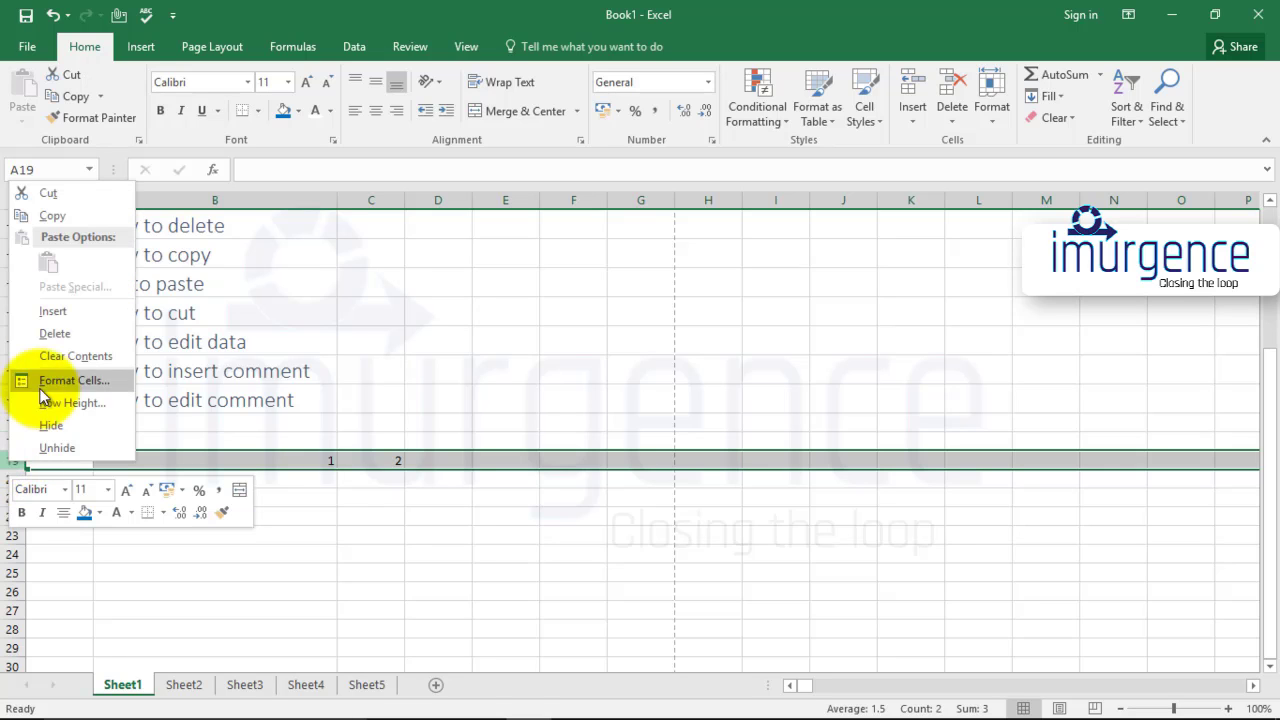
pyautogui.click(55, 333)
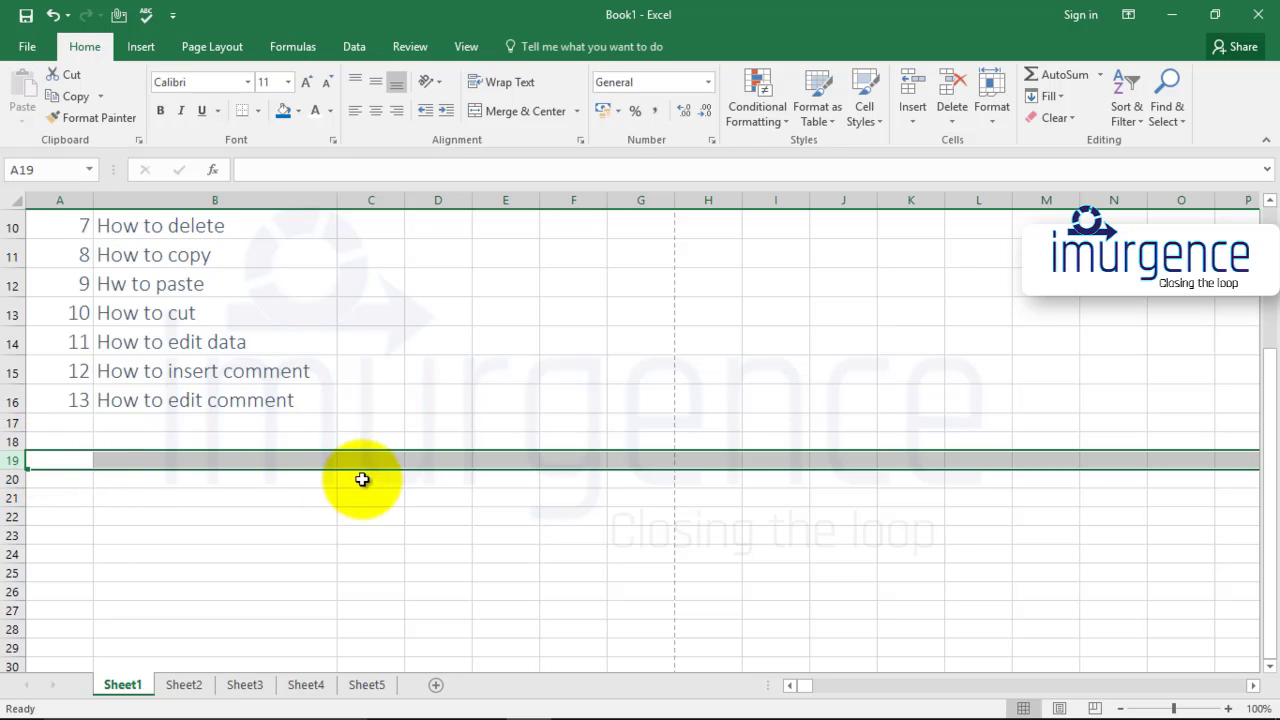
# Step: Delete the entire column G
pyautogui.scroll(2, 366, 478)
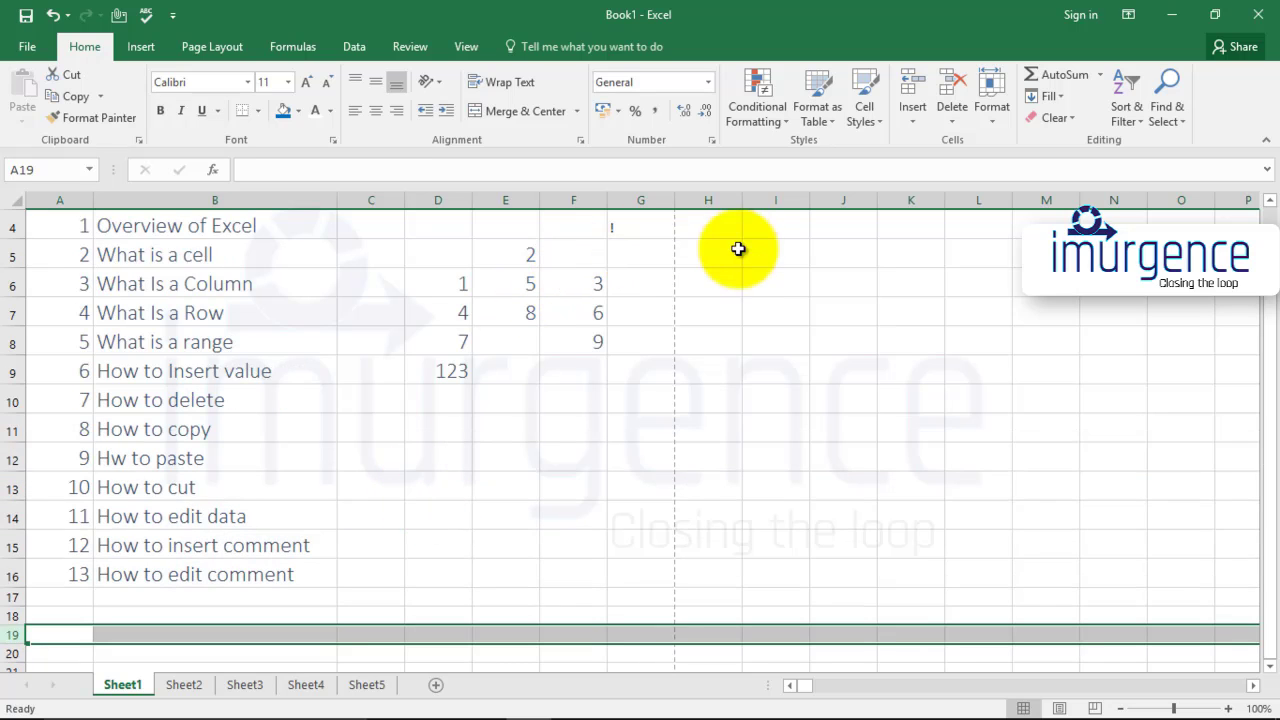
pyautogui.scroll(1, 637, 232)
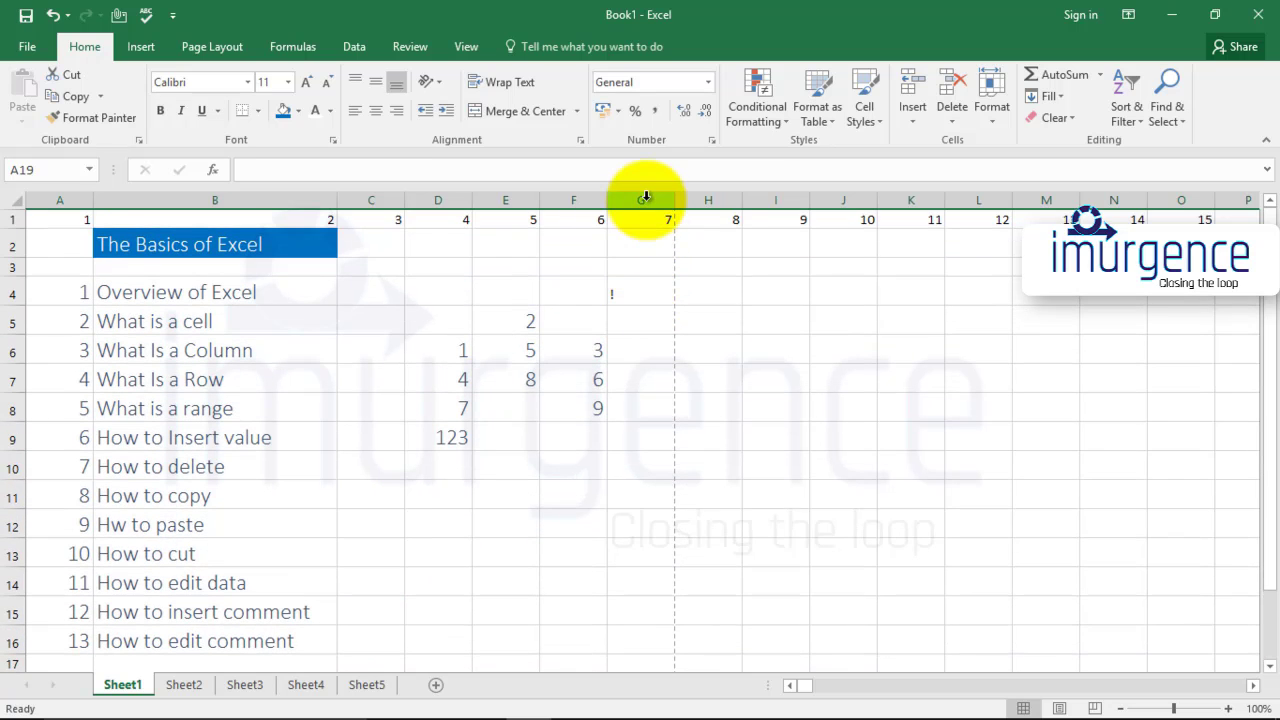
pyautogui.click(646, 199)
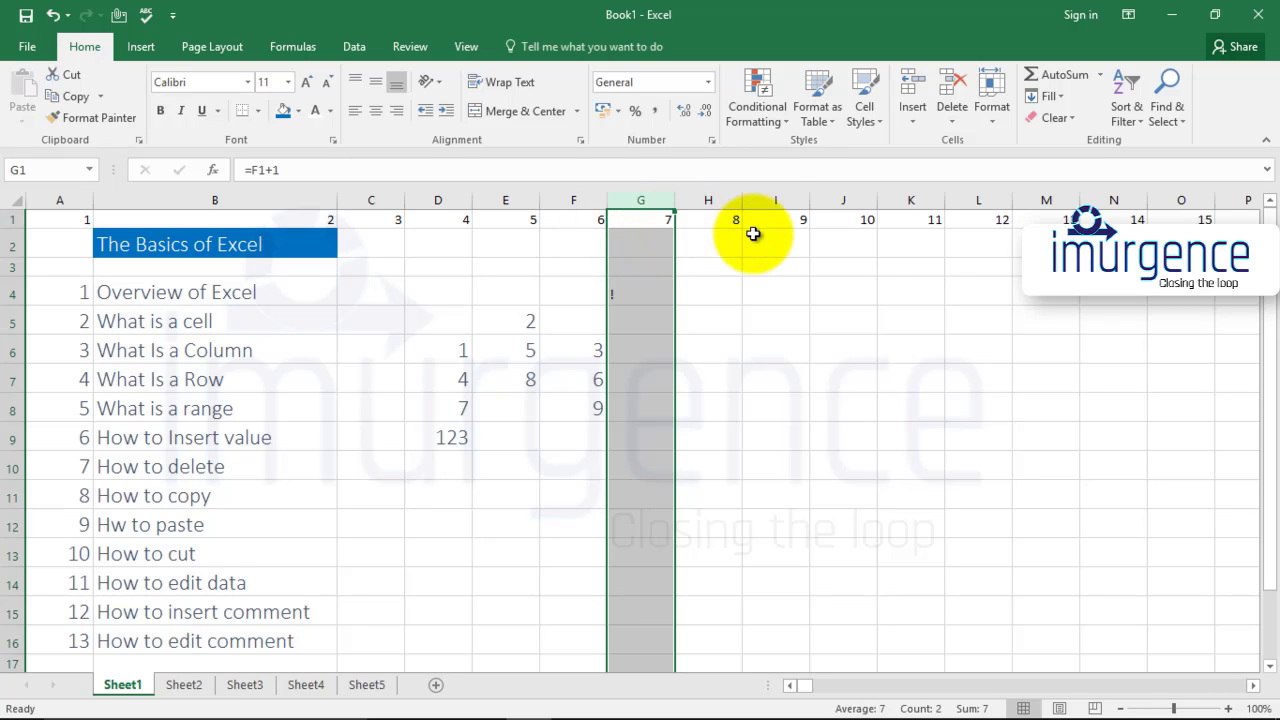
pyautogui.rightClick(646, 212)
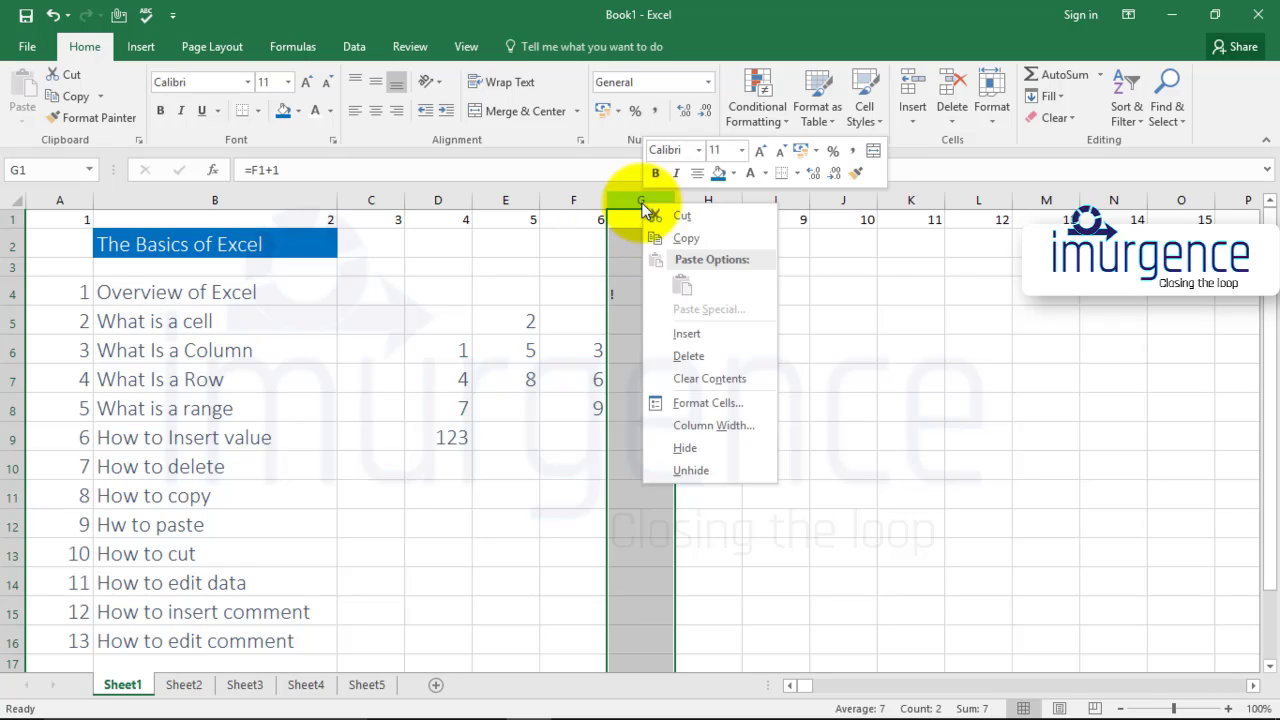
pyautogui.click(688, 356)
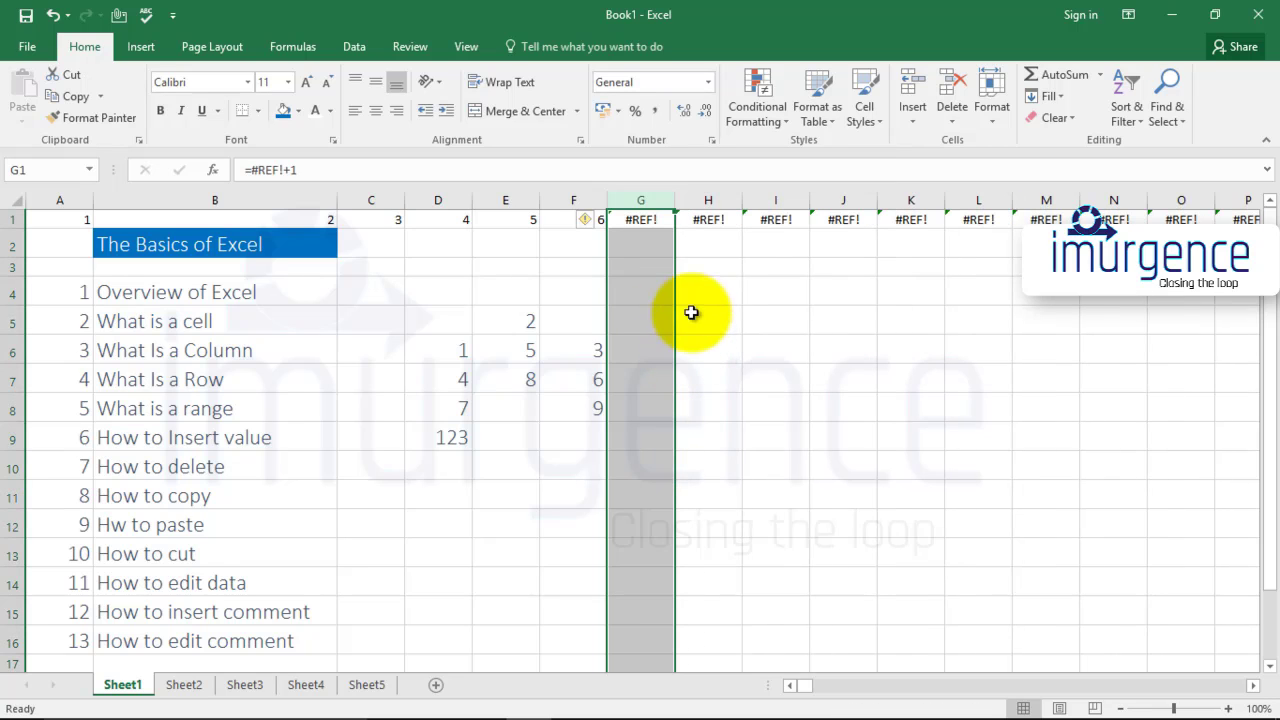
pyautogui.click(760, 345)
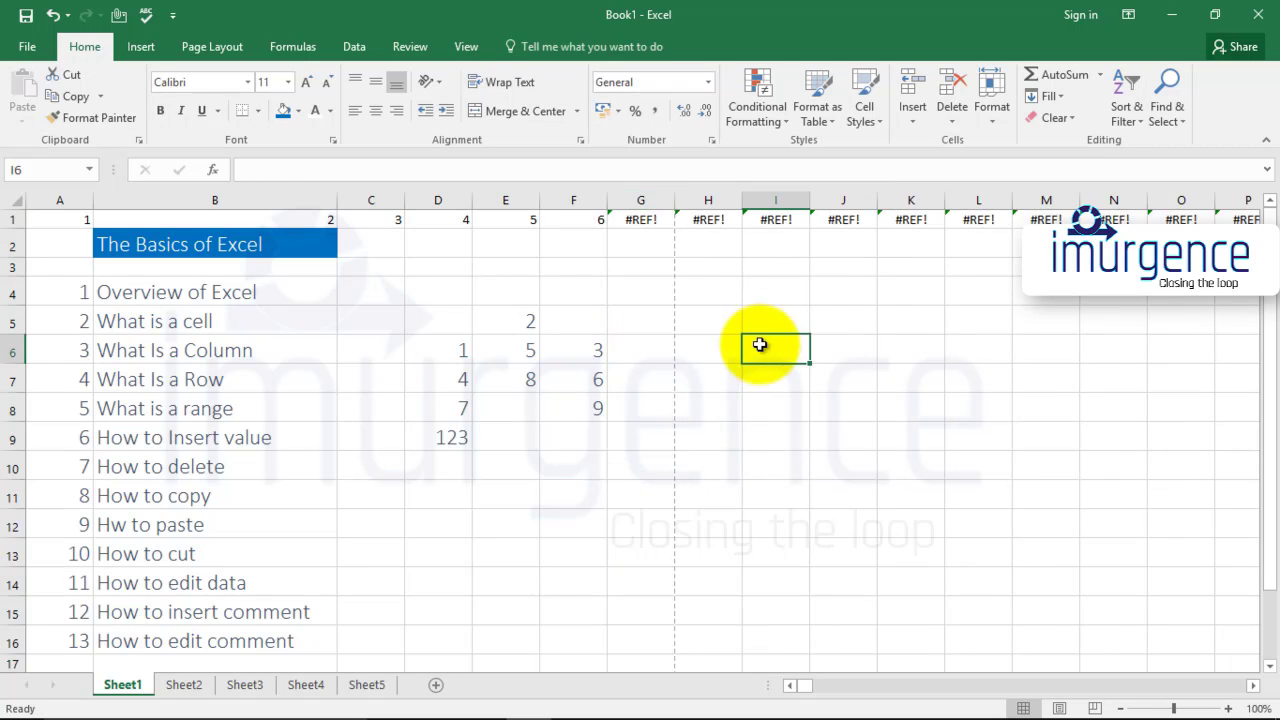
# Step: Repair the broken references in row 1 by copying the formula from F1 into G1 and all the remaining numbered cells of that row
pyautogui.click(640, 219)
pyautogui.click(588, 219)
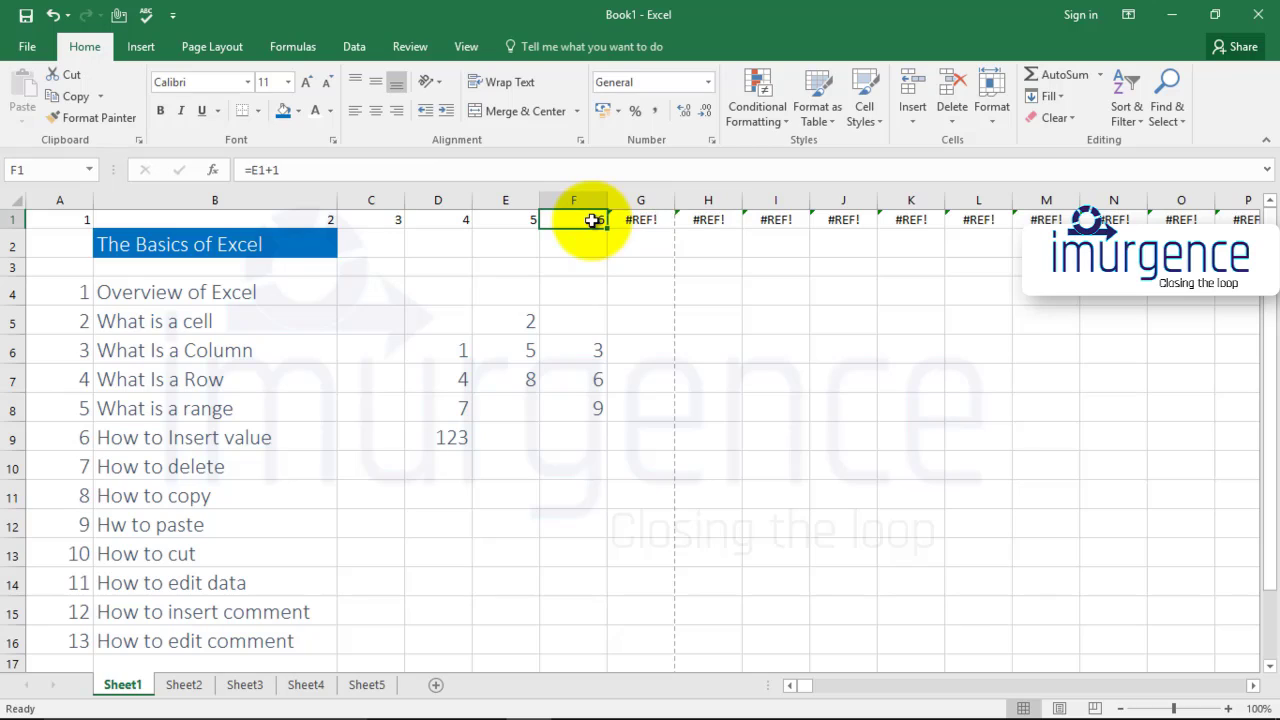
pyautogui.click(643, 219)
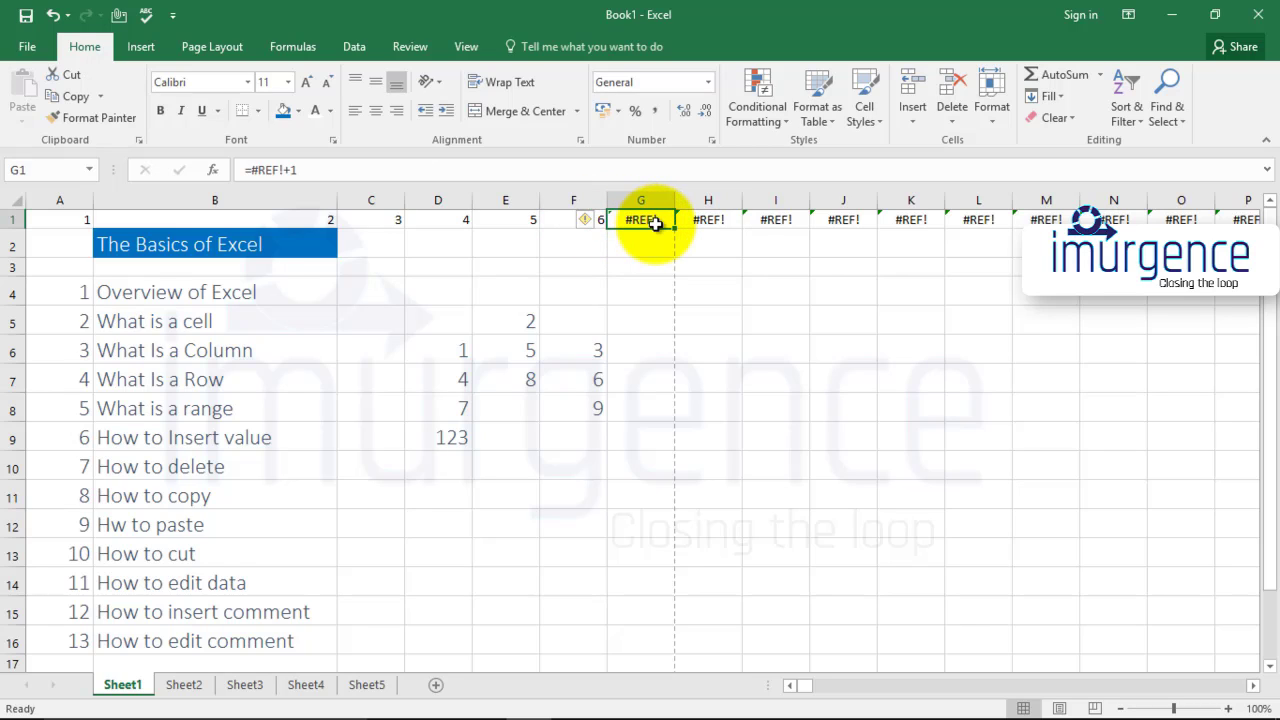
pyautogui.press('Left')
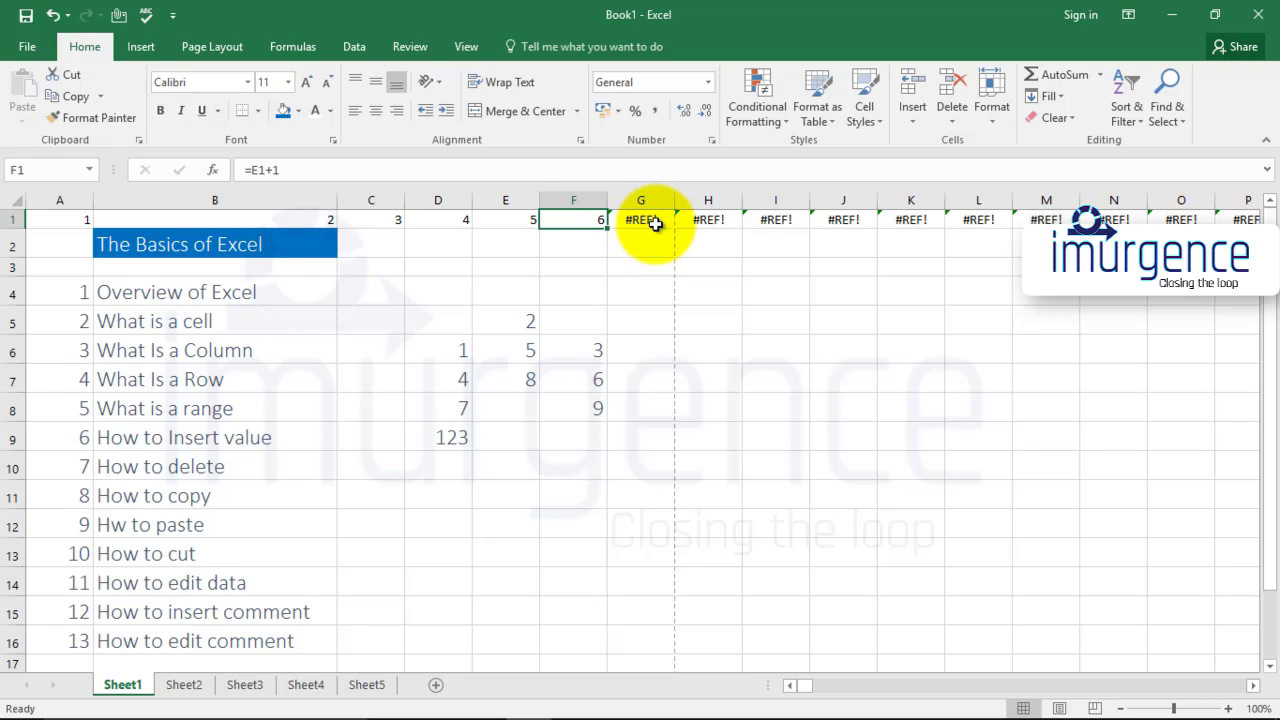
pyautogui.hotkey('ctrl', 'c')
pyautogui.click(655, 224)
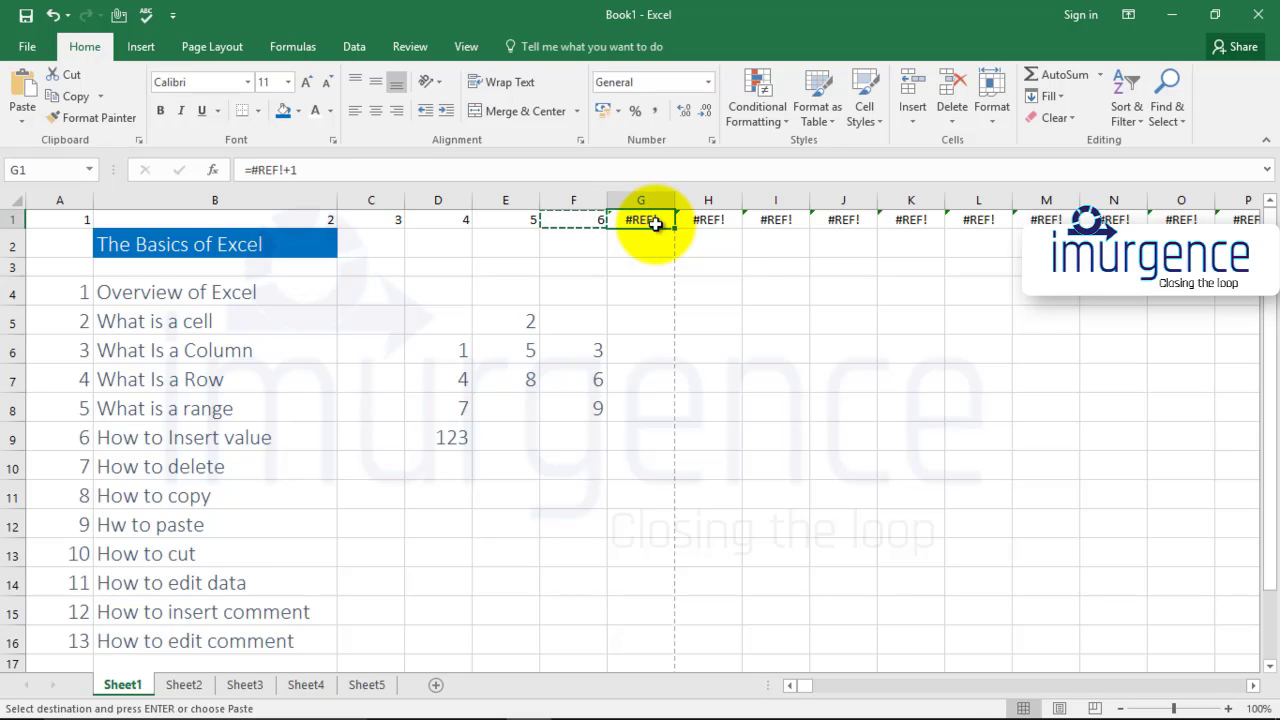
pyautogui.hotkey('ctrl', 'shift', 'Right')
pyautogui.hotkey('ctrl', 'v')
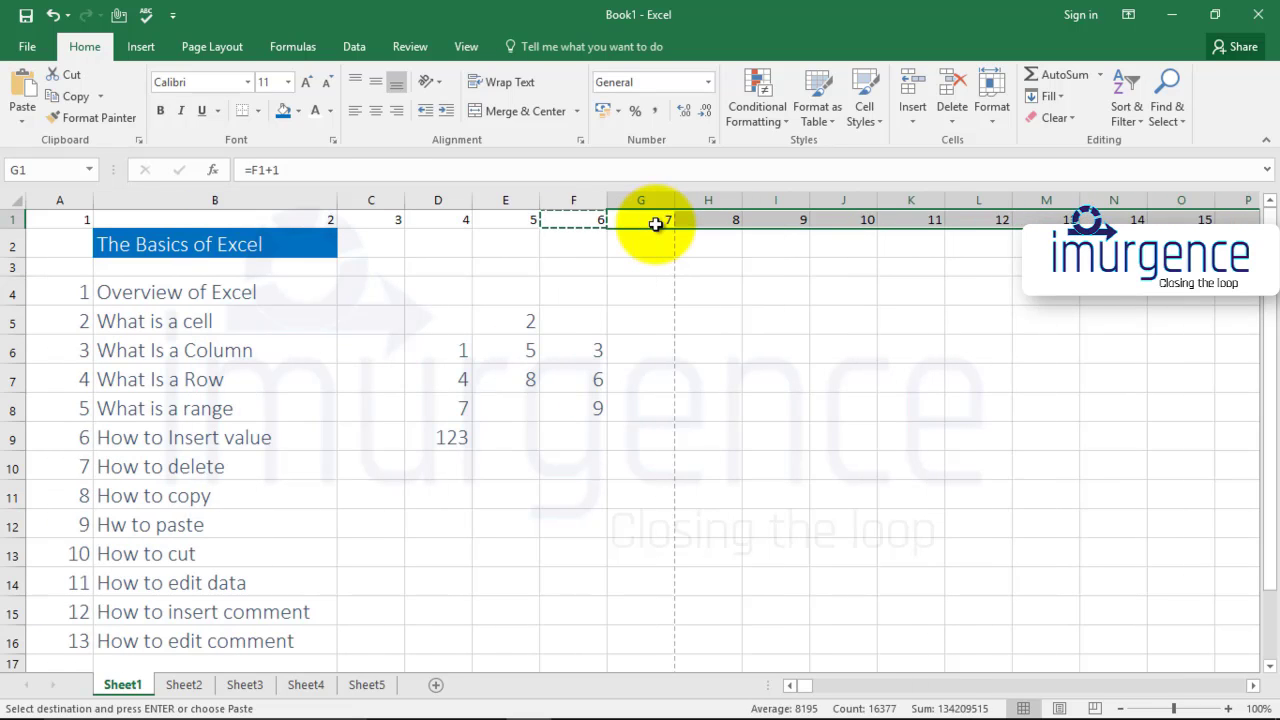
pyautogui.press('Left')
pyautogui.press('Left')
pyautogui.press('Escape')
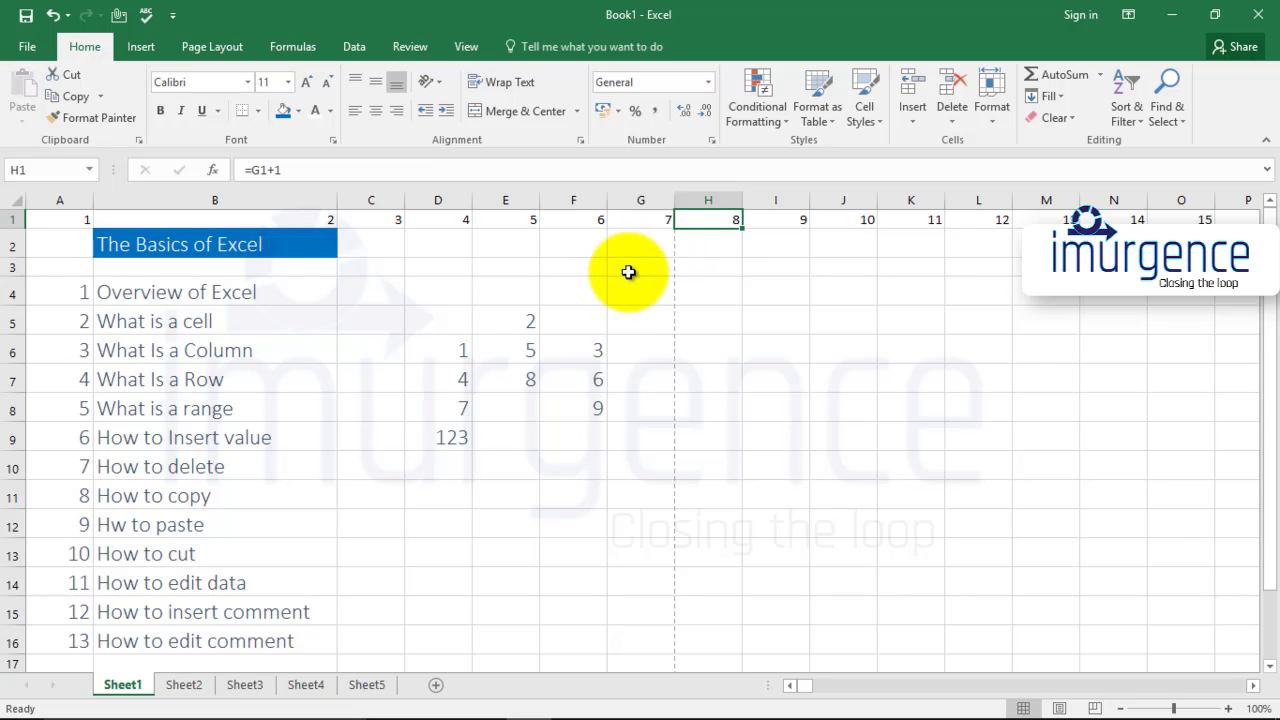
# Step: Copy cell D6 and paste it into cell I6
pyautogui.click(494, 463)
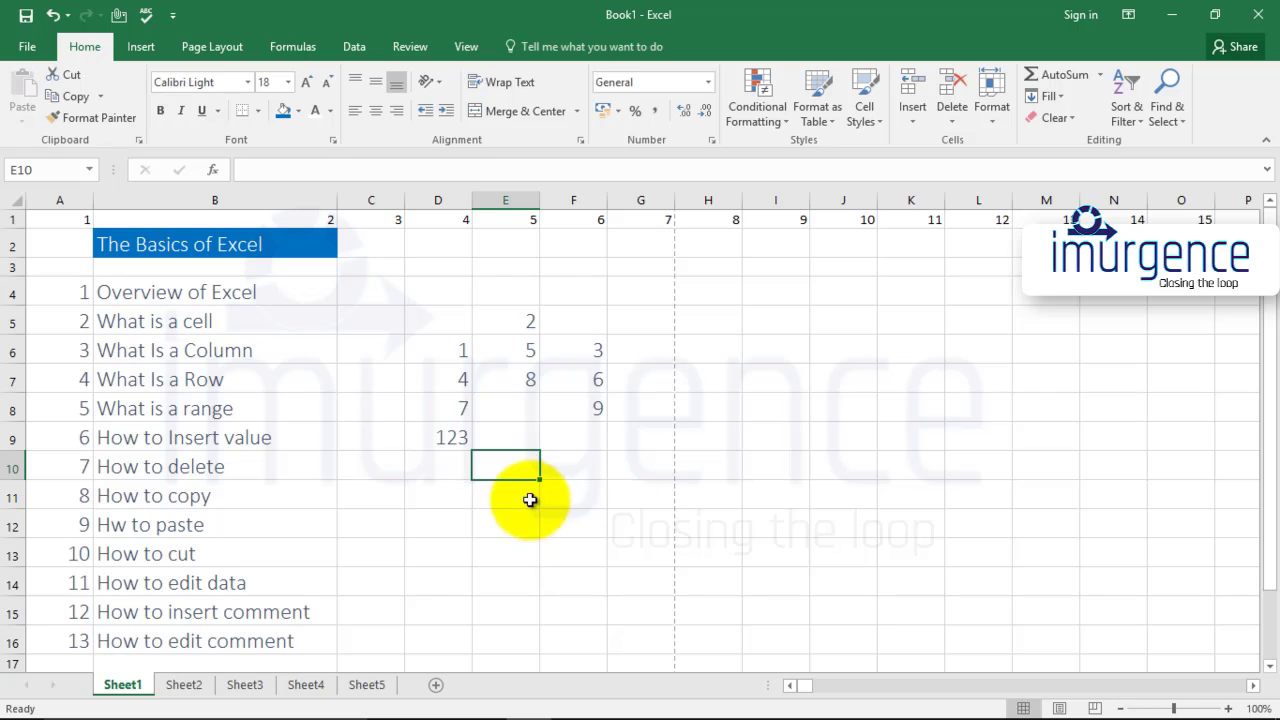
pyautogui.click(456, 346)
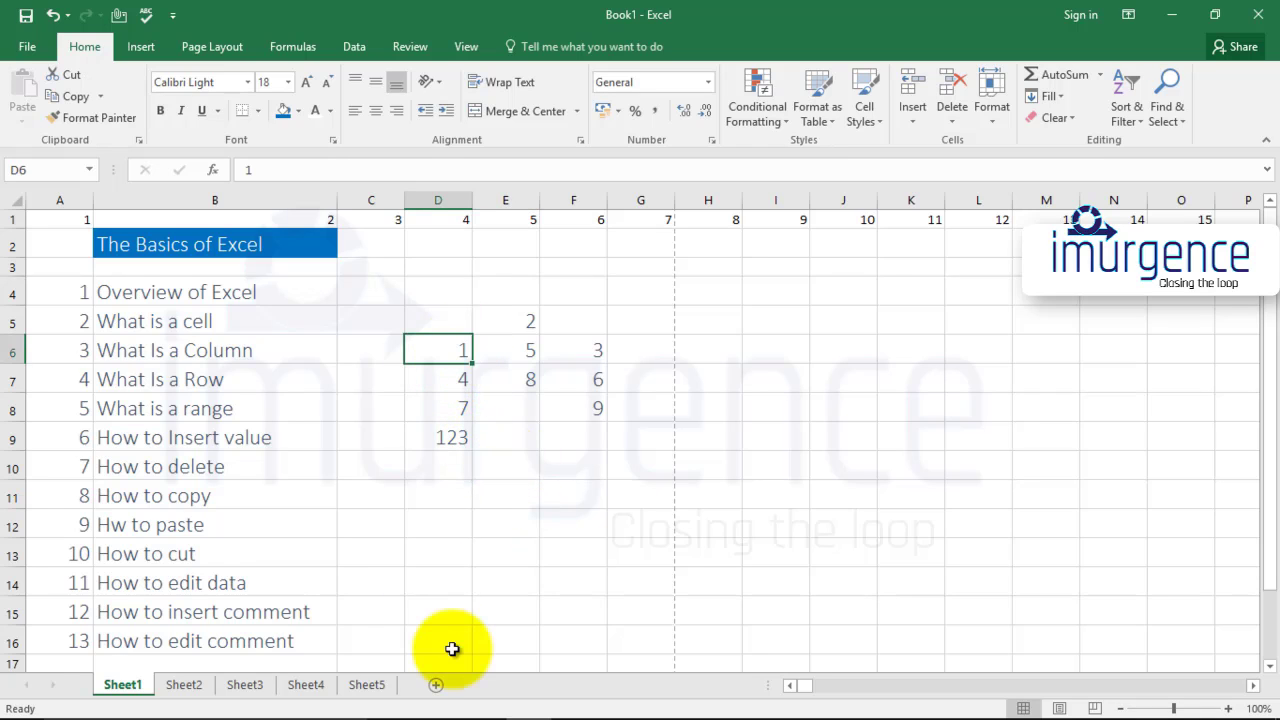
pyautogui.rightClick(449, 356)
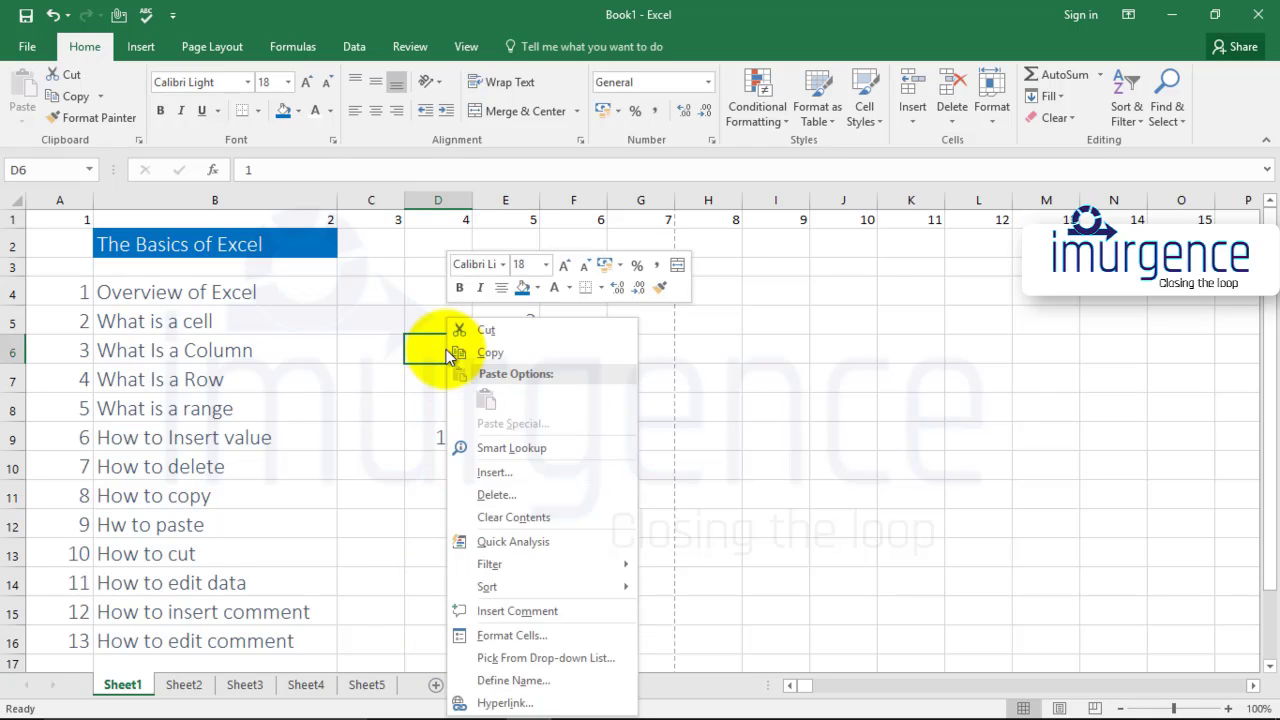
pyautogui.click(487, 352)
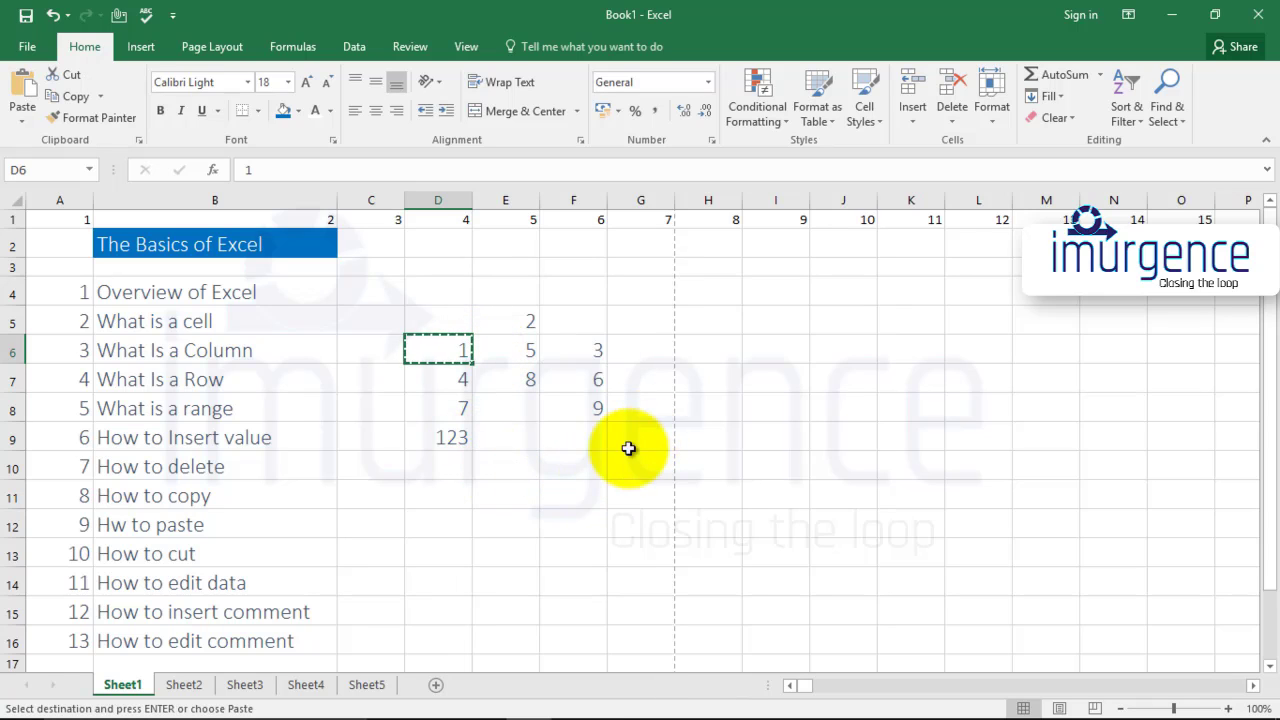
pyautogui.click(777, 355)
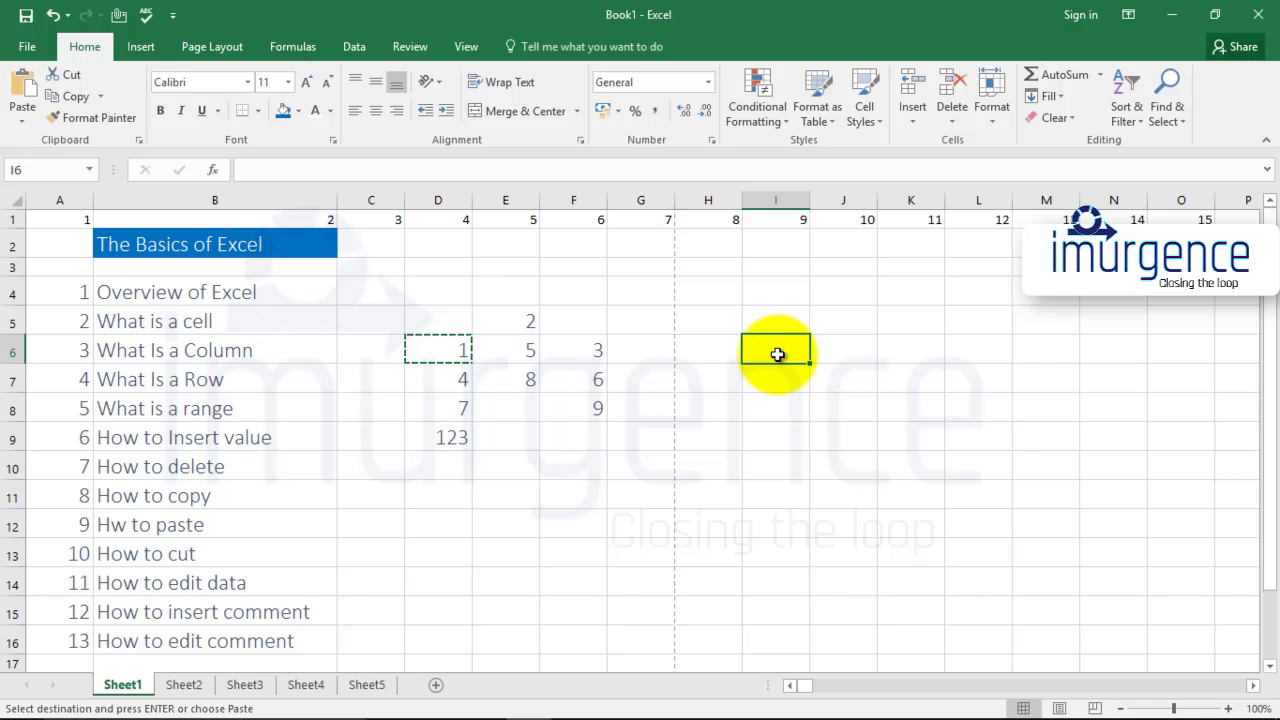
pyautogui.rightClick(778, 358)
pyautogui.click(818, 400)
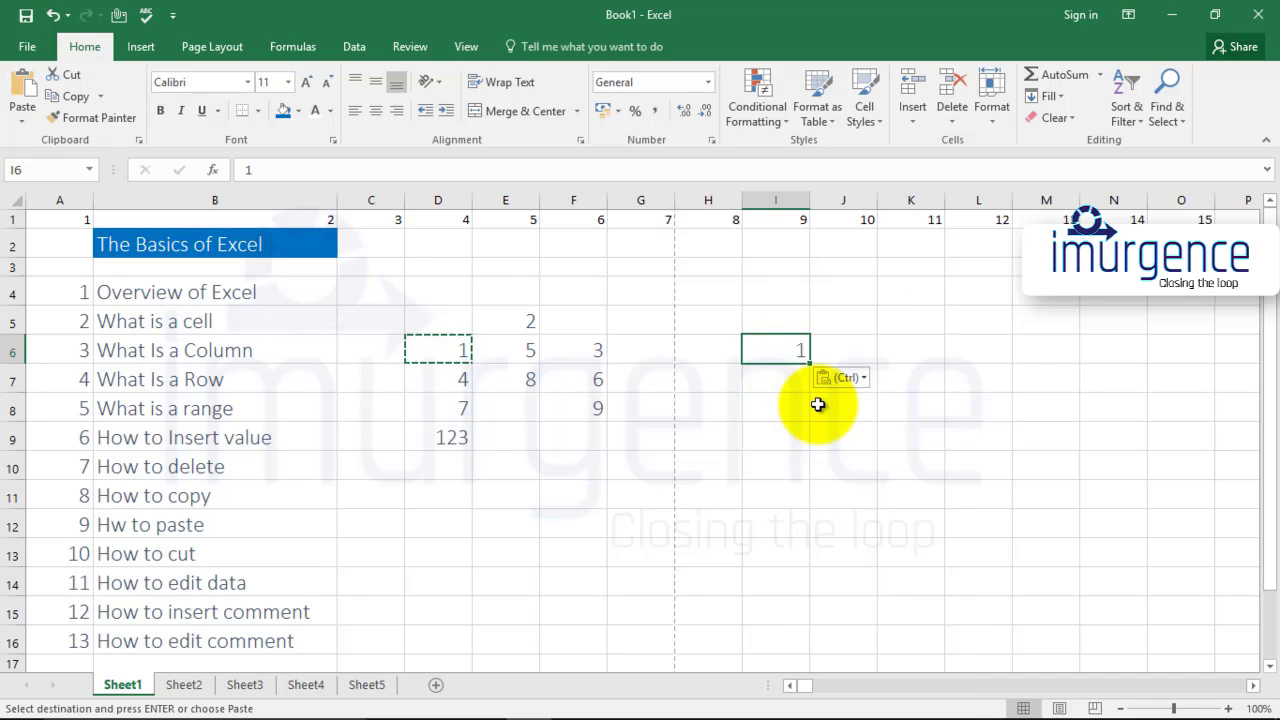
pyautogui.click(797, 425)
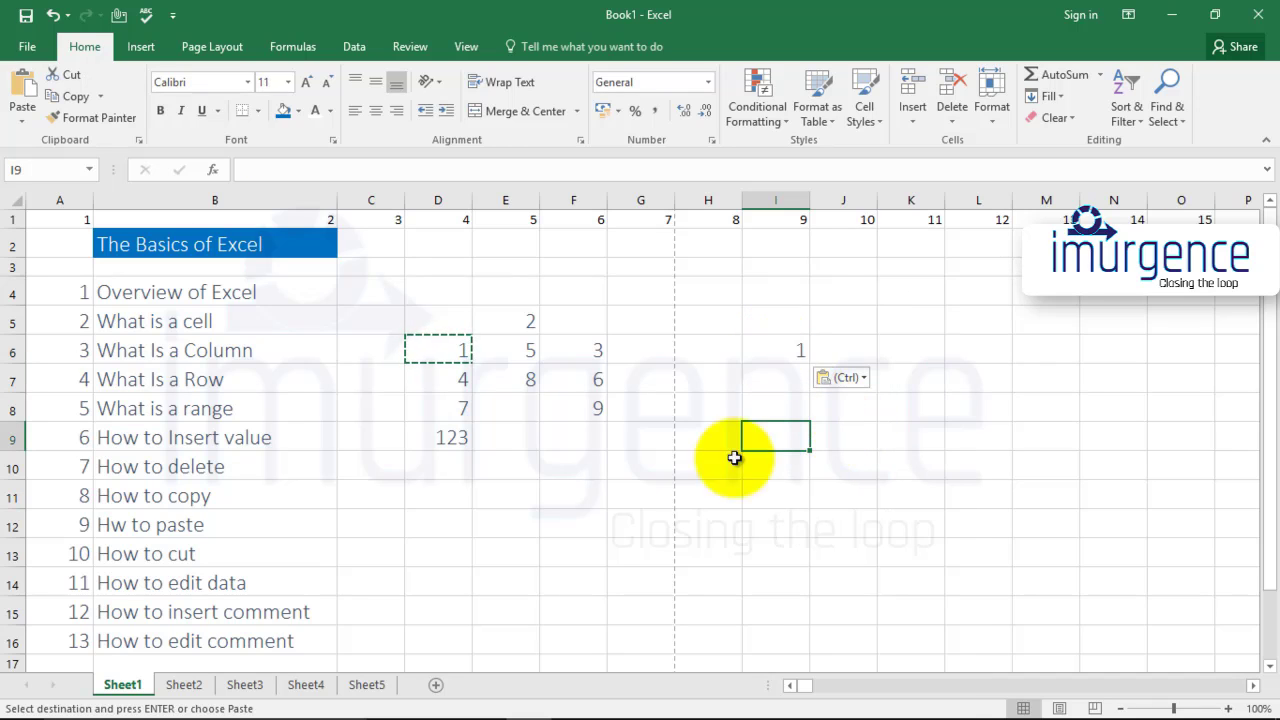
# Step: Copy the range E6:F6 and paste it beside the copied value, starting at cell J6
pyautogui.click(505, 519)
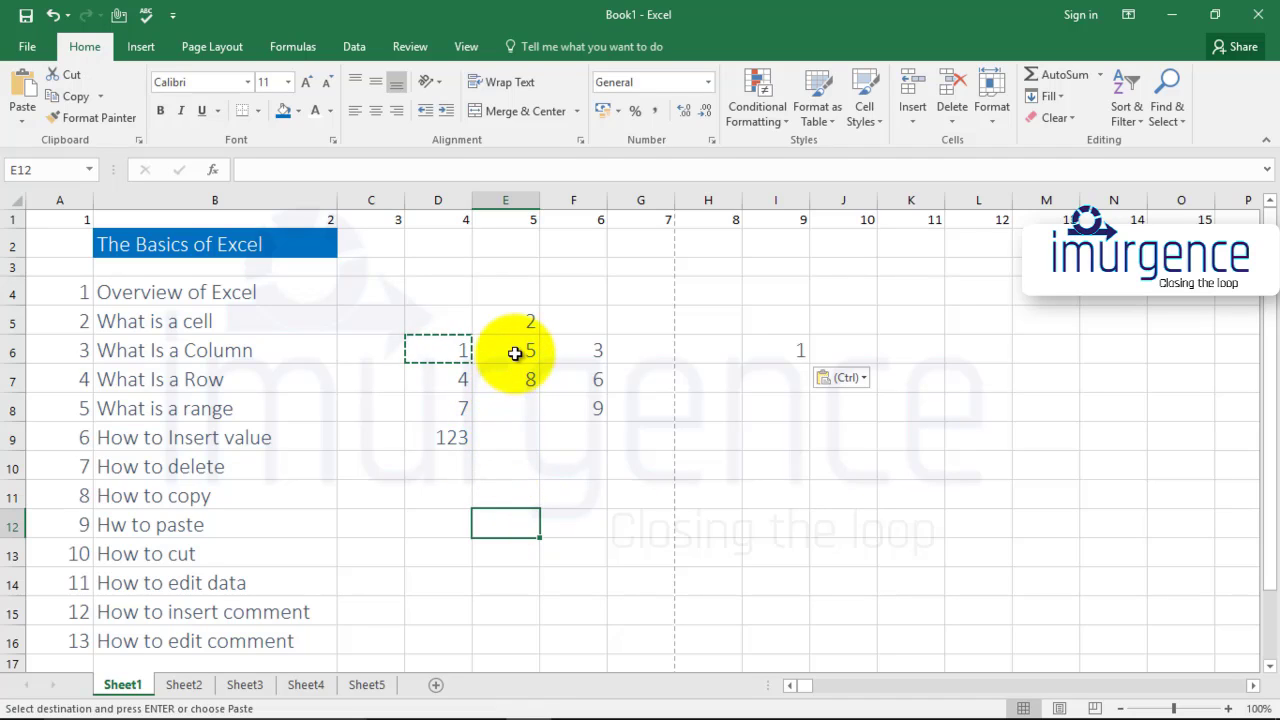
pyautogui.moveTo(514, 354); pyautogui.dragTo(578, 352)
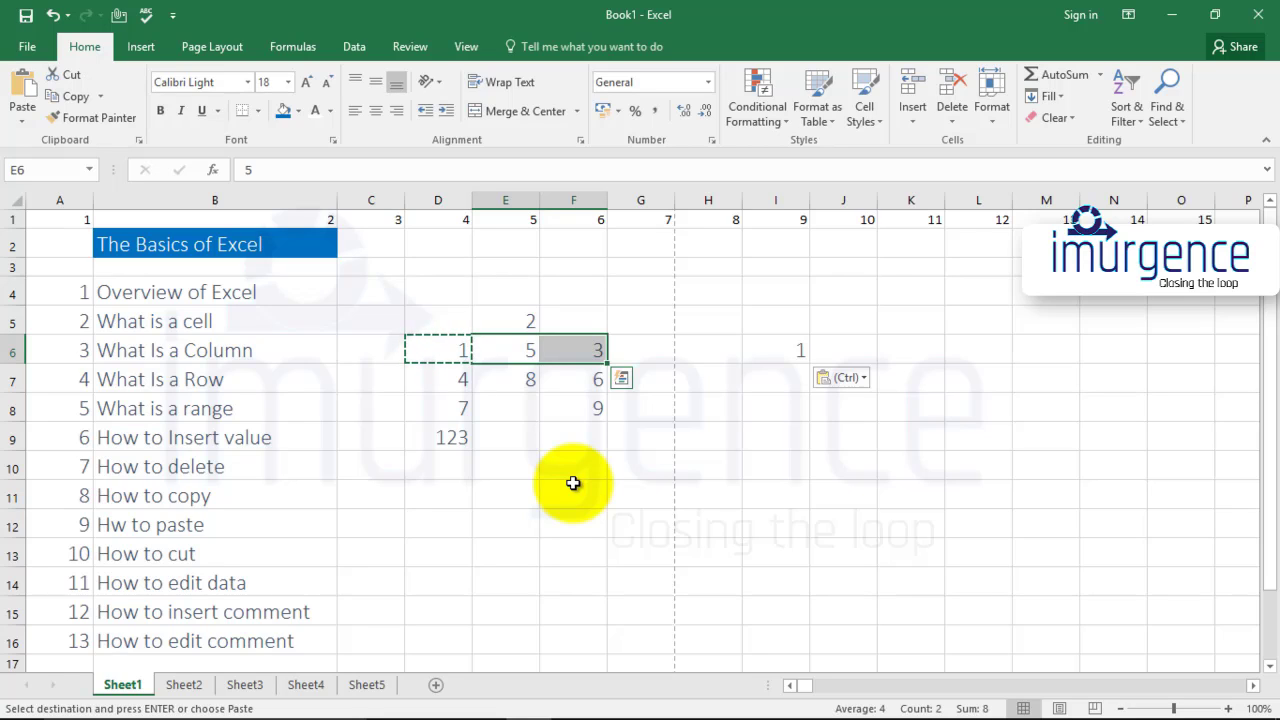
pyautogui.hotkey('ctrl', 'c')
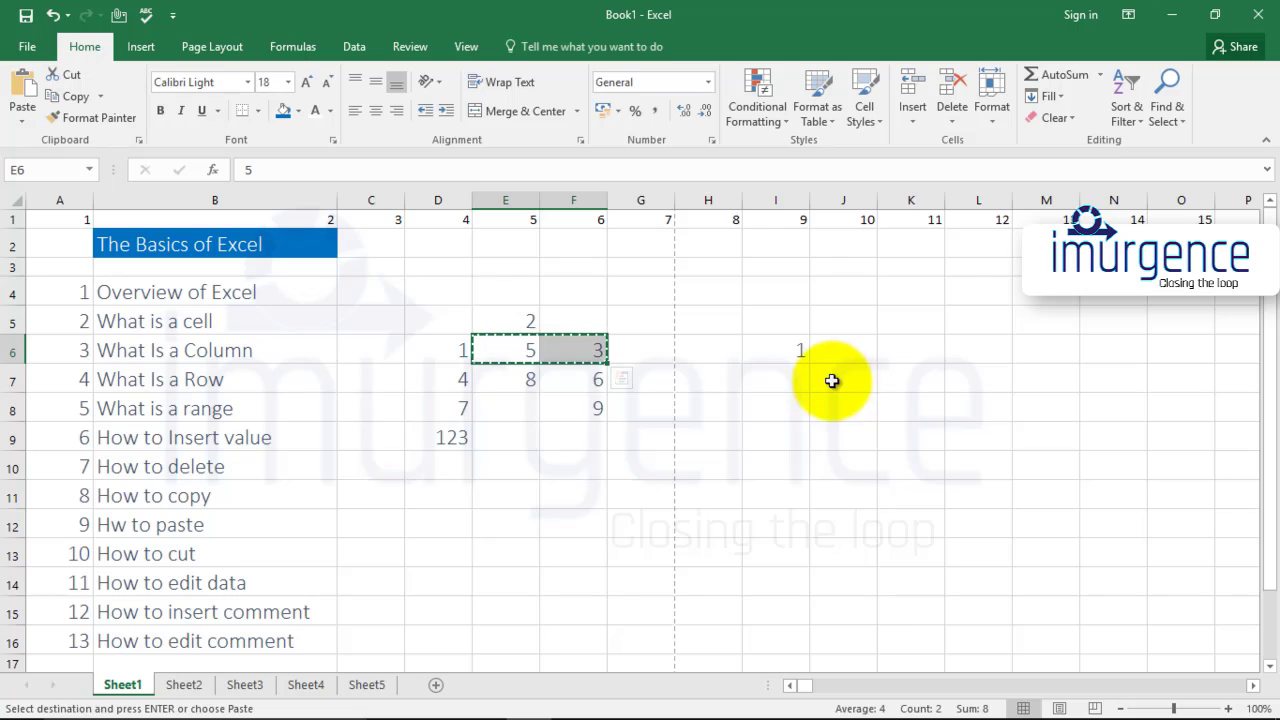
pyautogui.click(794, 378)
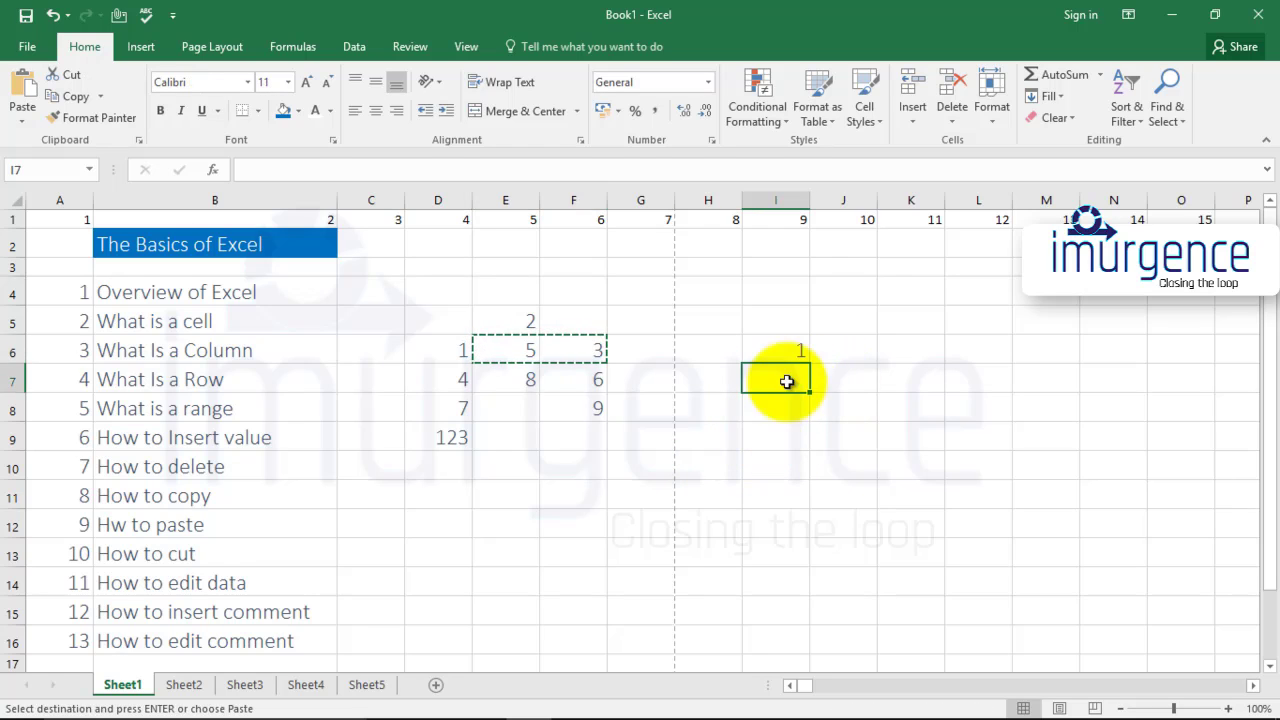
pyautogui.click(838, 345)
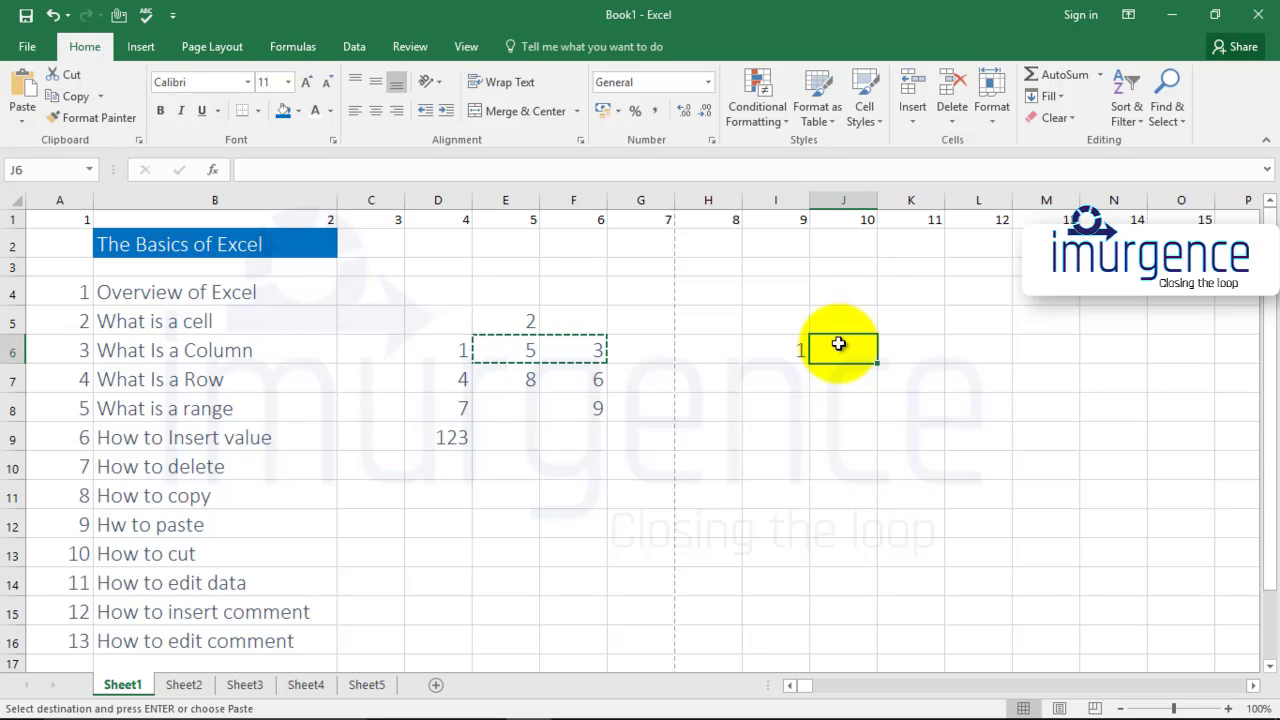
pyautogui.hotkey('ctrl', 'v')
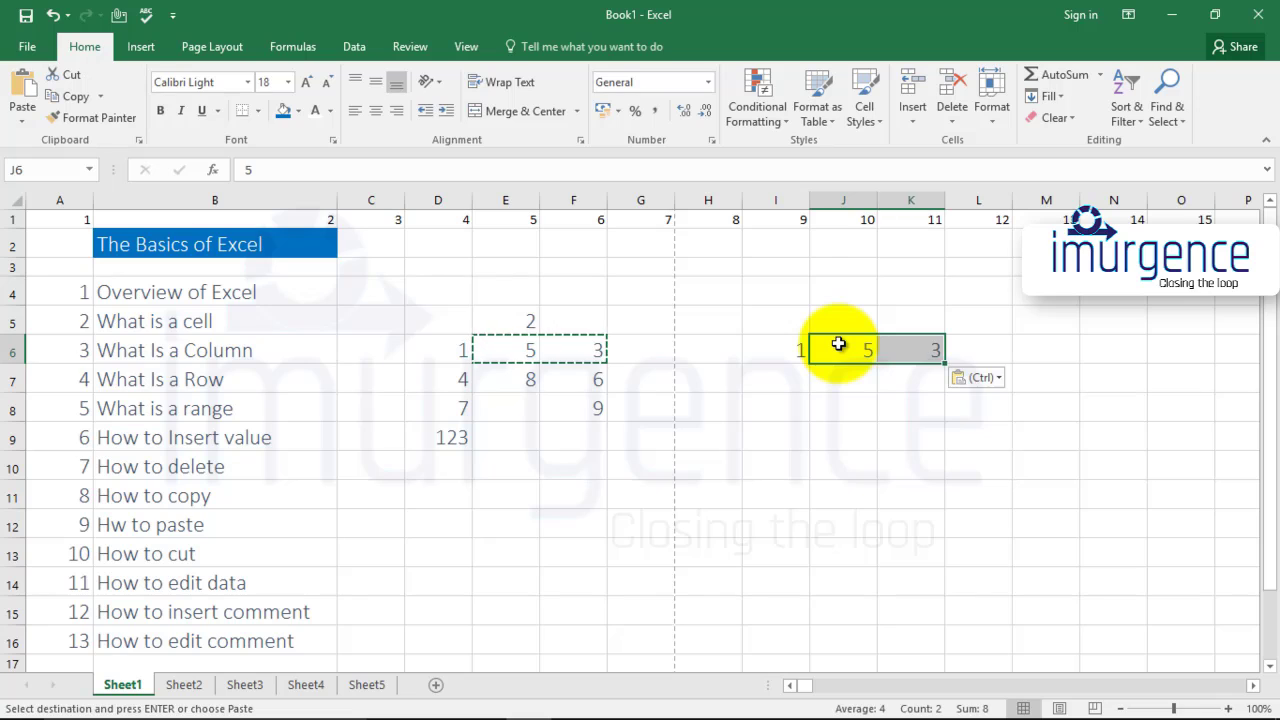
# Step: Copy the range D7:F8, paste it starting at cell I7, and end the copy mode
pyautogui.click(840, 384)
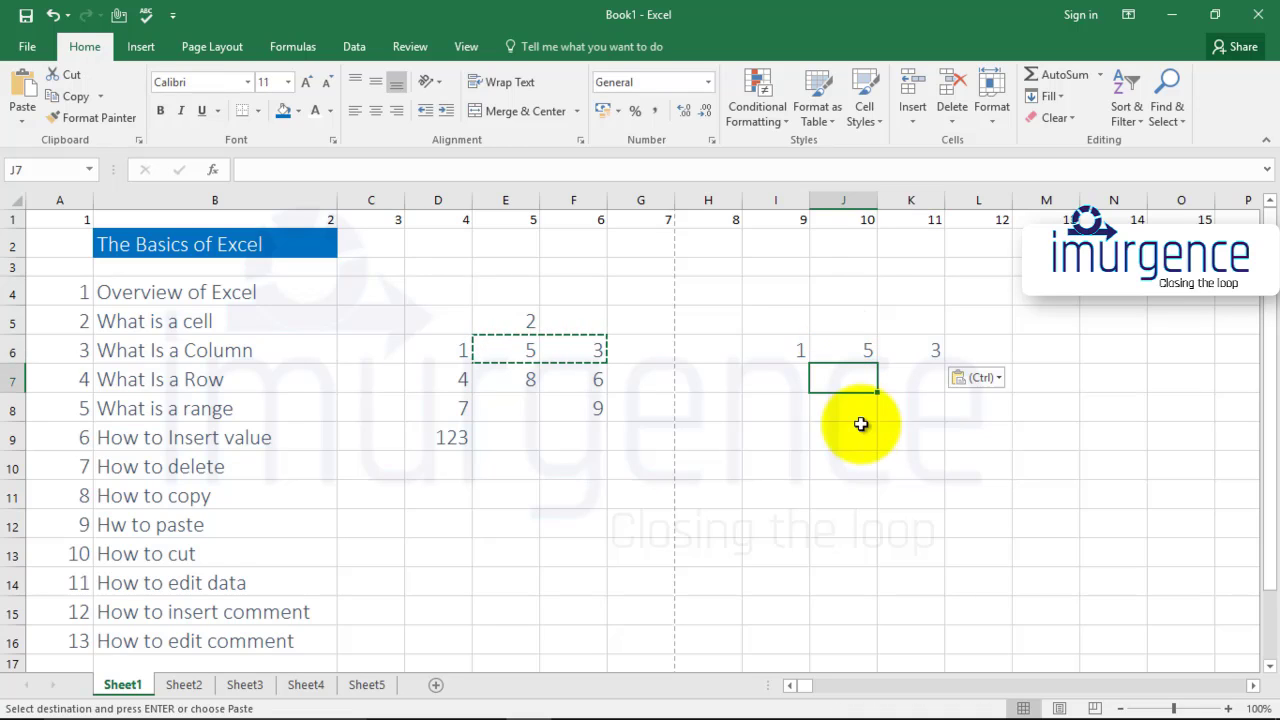
pyautogui.click(725, 462)
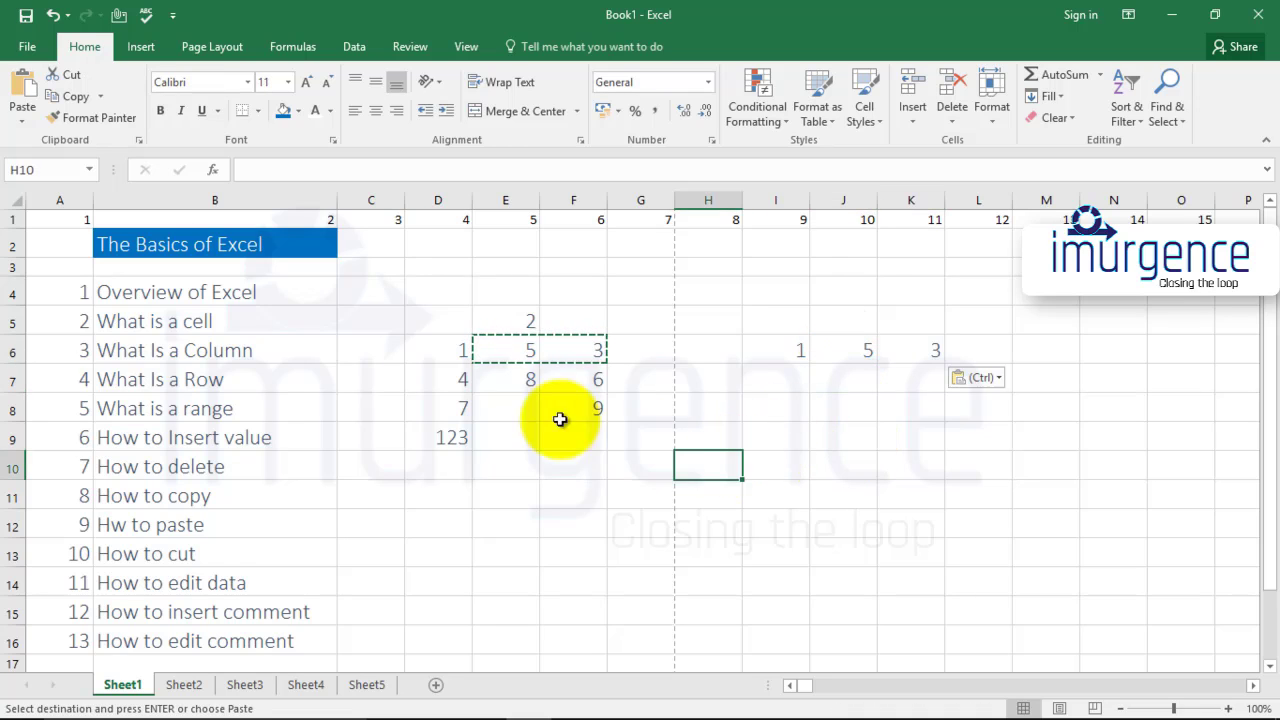
pyautogui.moveTo(437, 377); pyautogui.dragTo(570, 402)
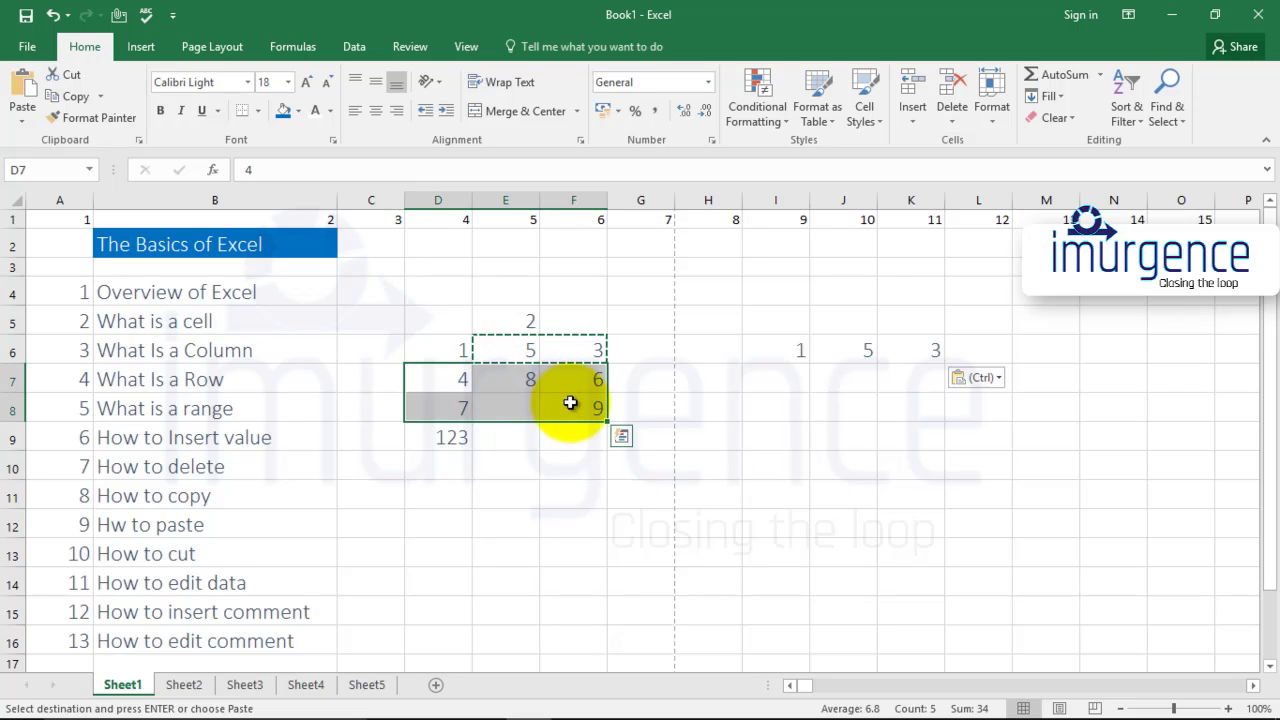
pyautogui.rightClick(572, 402)
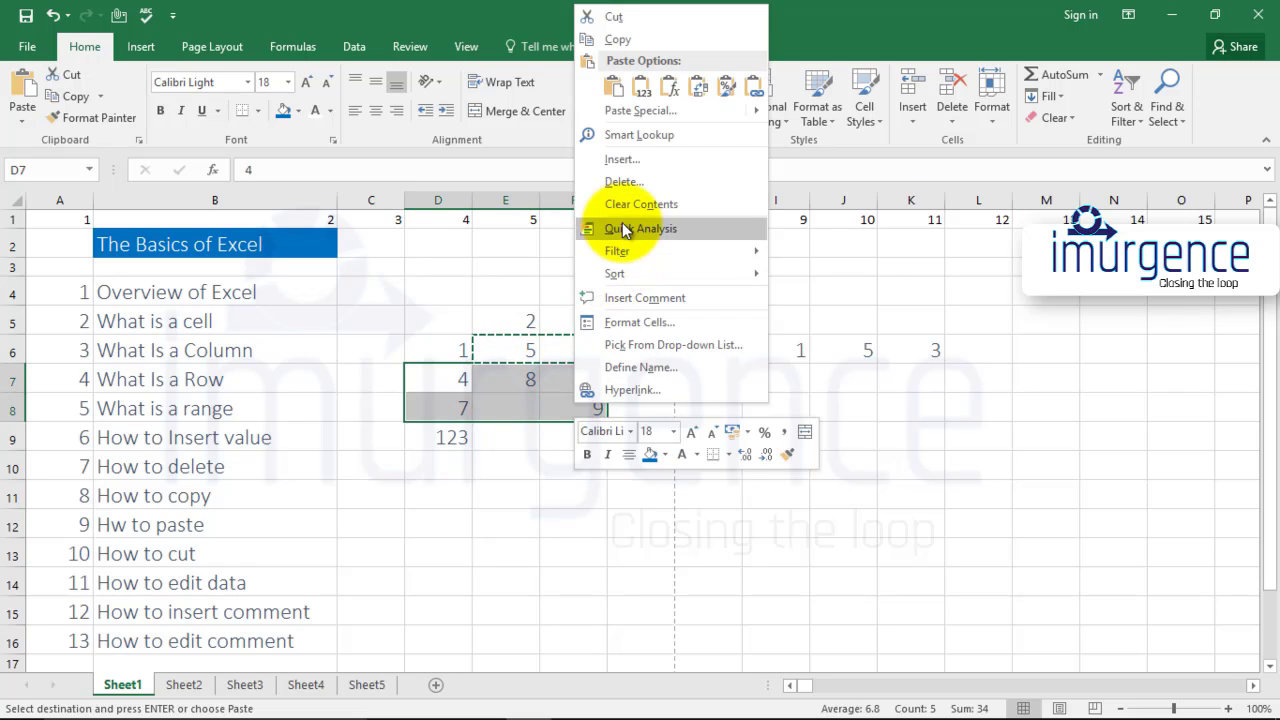
pyautogui.click(598, 38)
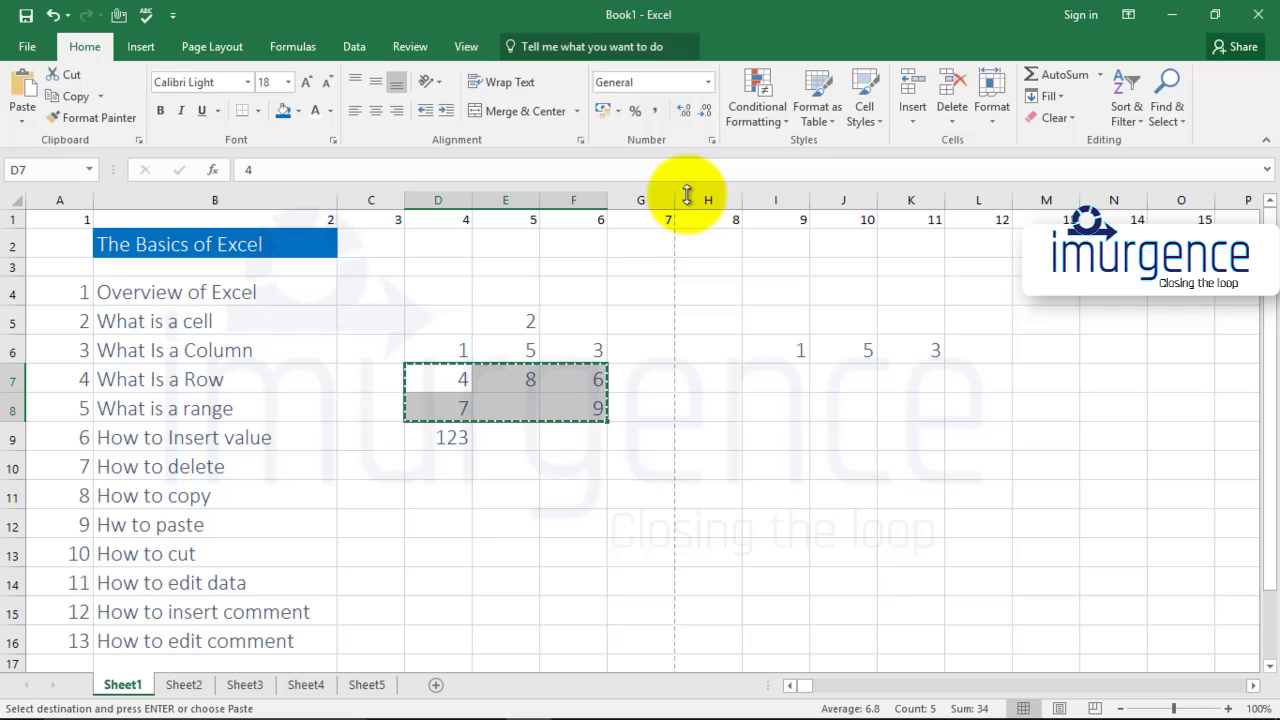
pyautogui.click(800, 381)
pyautogui.rightClick(800, 381)
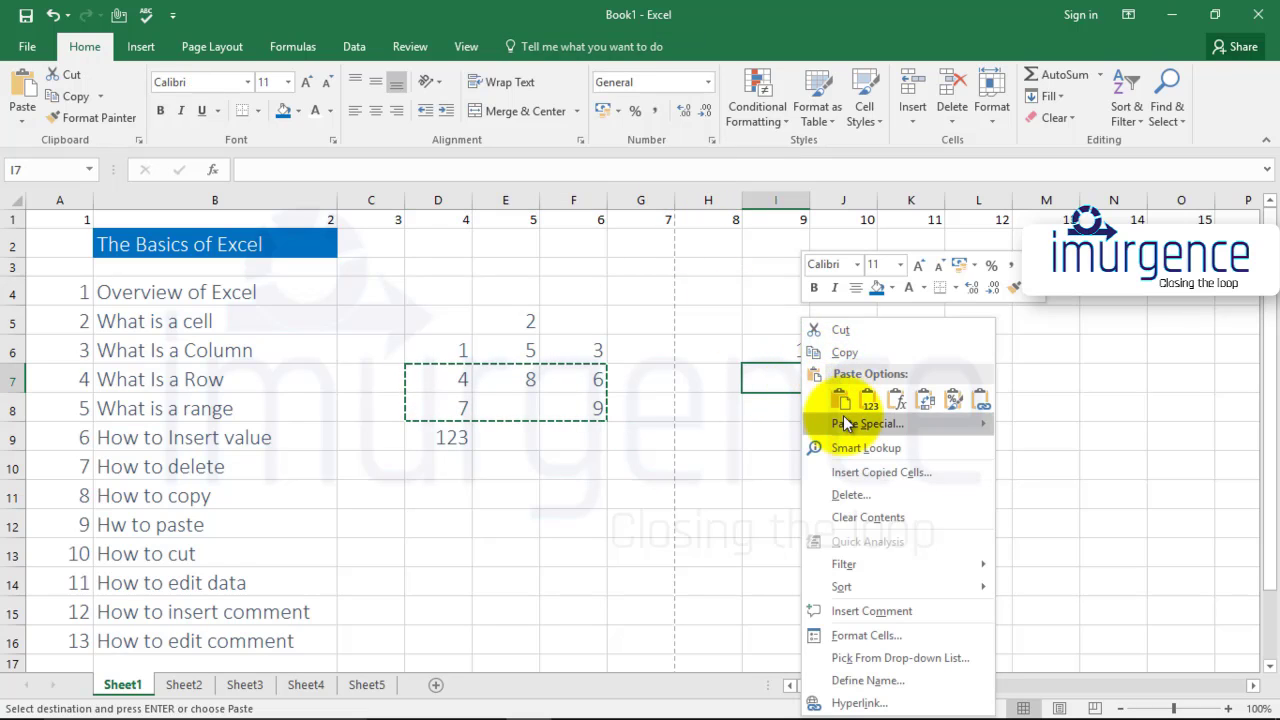
pyautogui.click(844, 403)
pyautogui.click(845, 491)
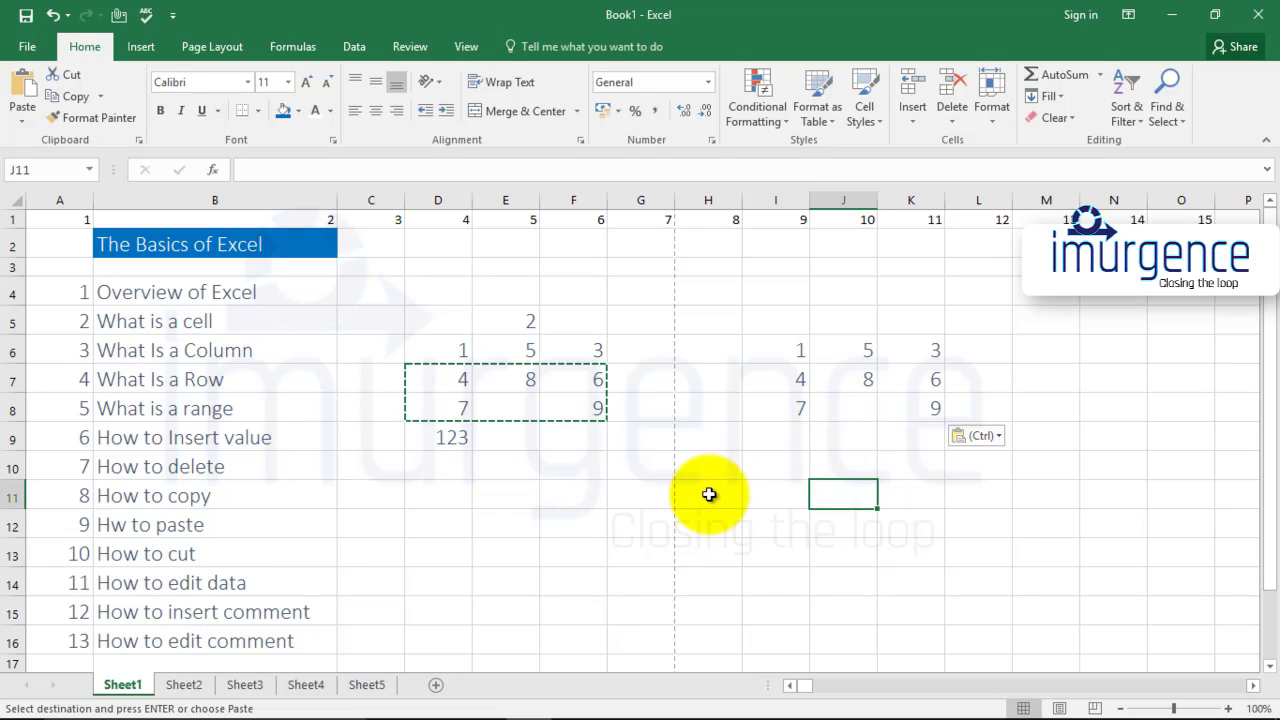
pyautogui.click(550, 494)
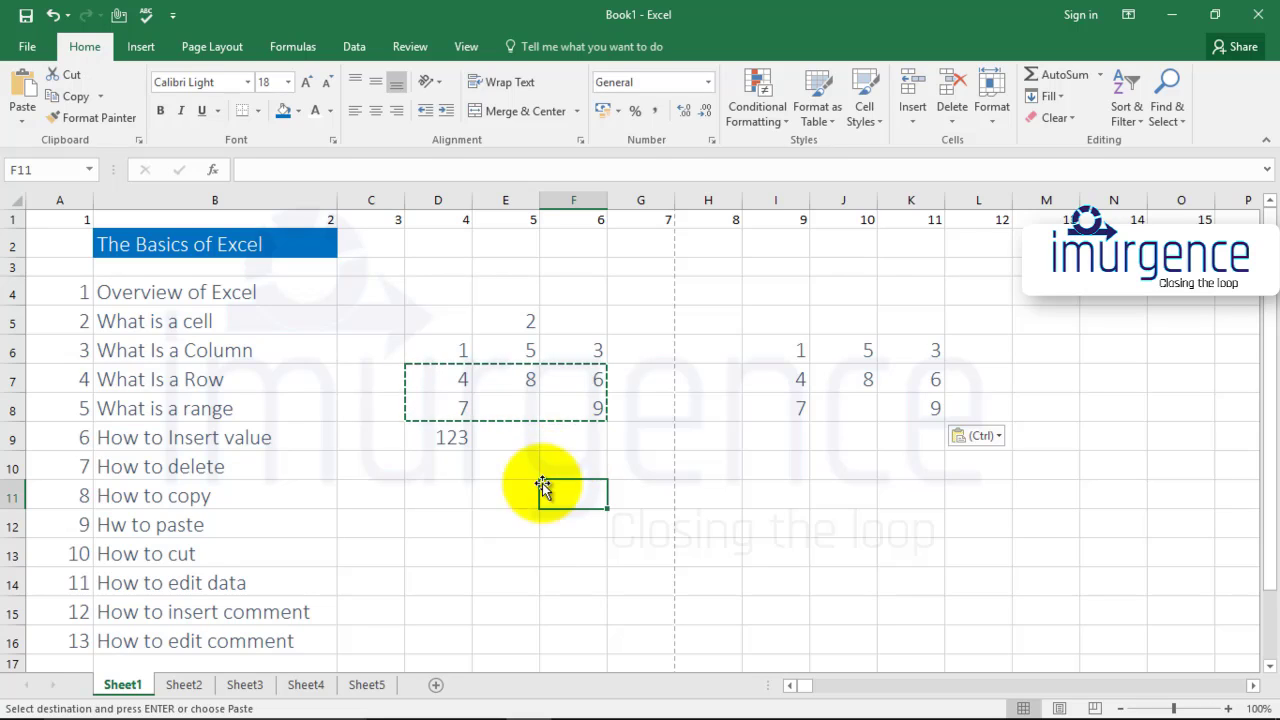
pyautogui.press('Escape')
# Step: Cut the range I6:I8 and paste it starting at cell D11
pyautogui.click(229, 528)
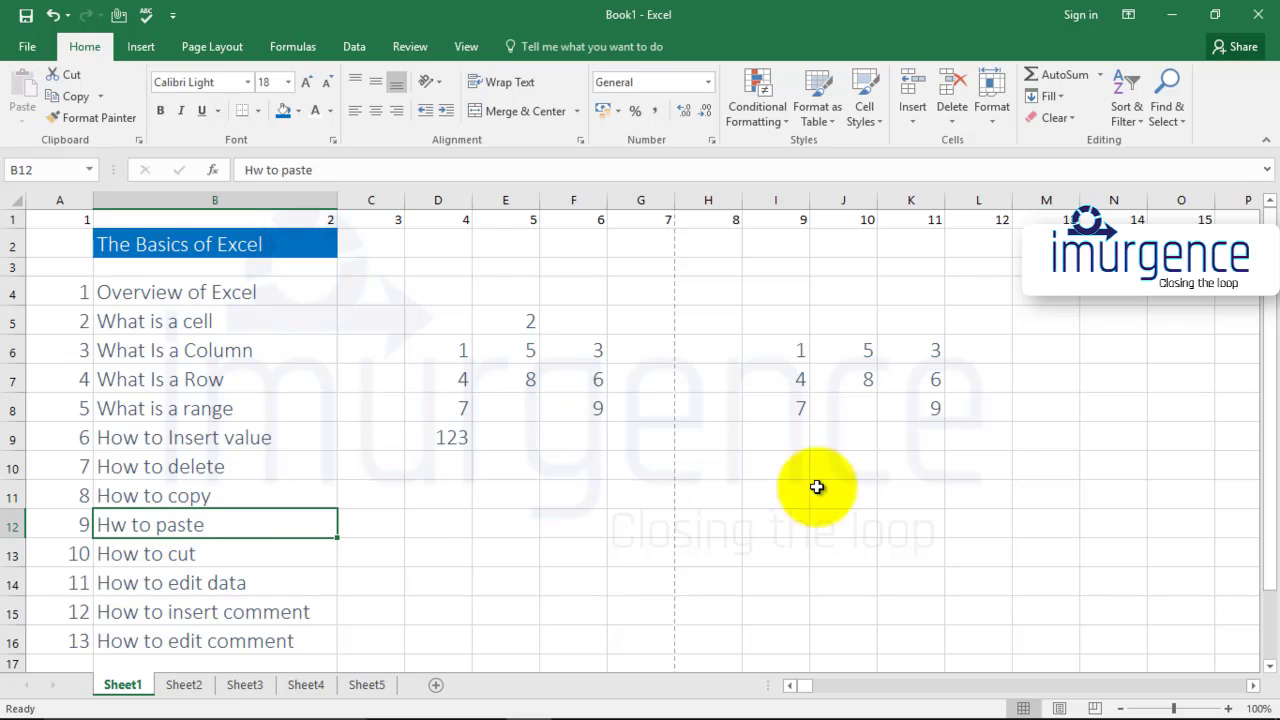
pyautogui.click(234, 557)
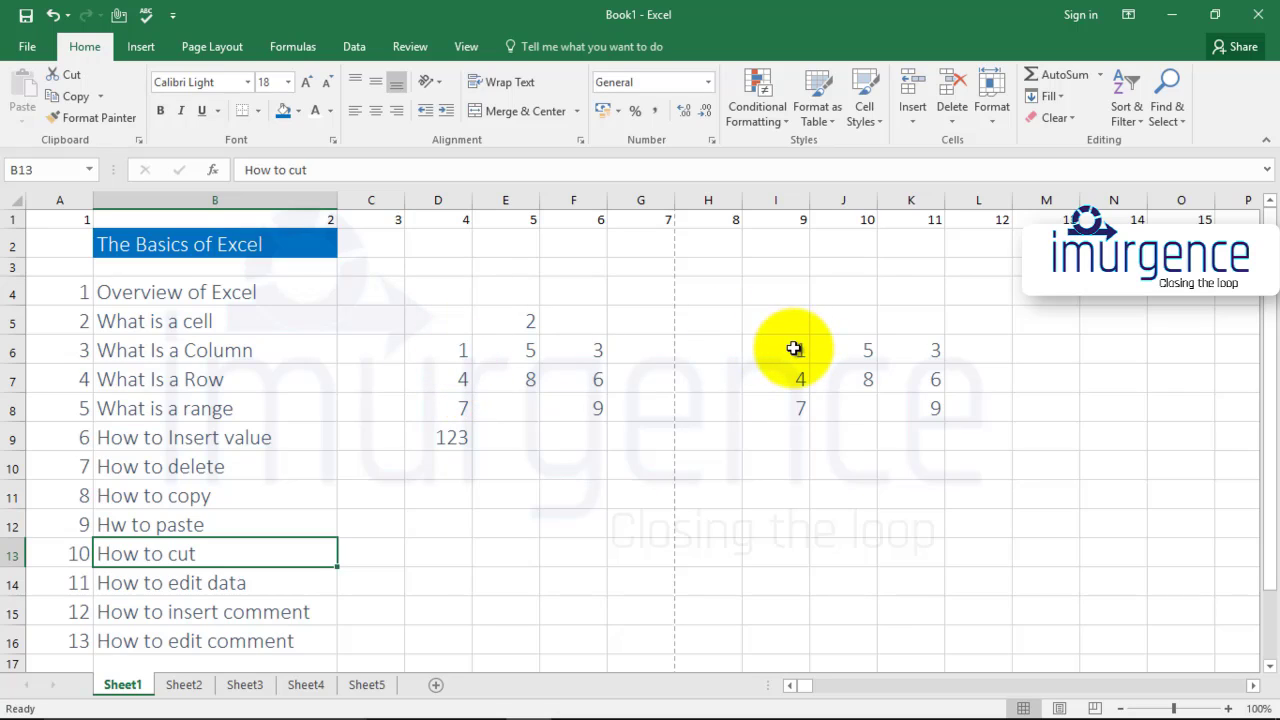
pyautogui.moveTo(800, 347); pyautogui.dragTo(788, 405)
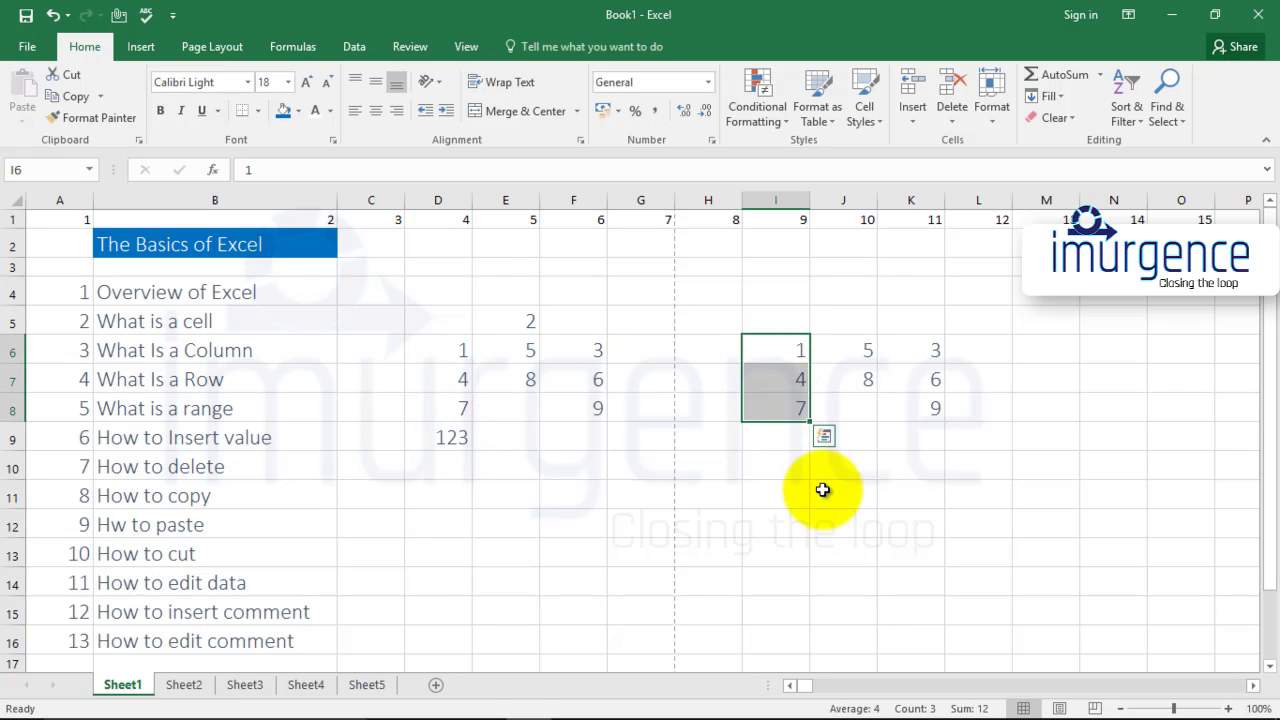
pyautogui.hotkey('ctrl', 'c')
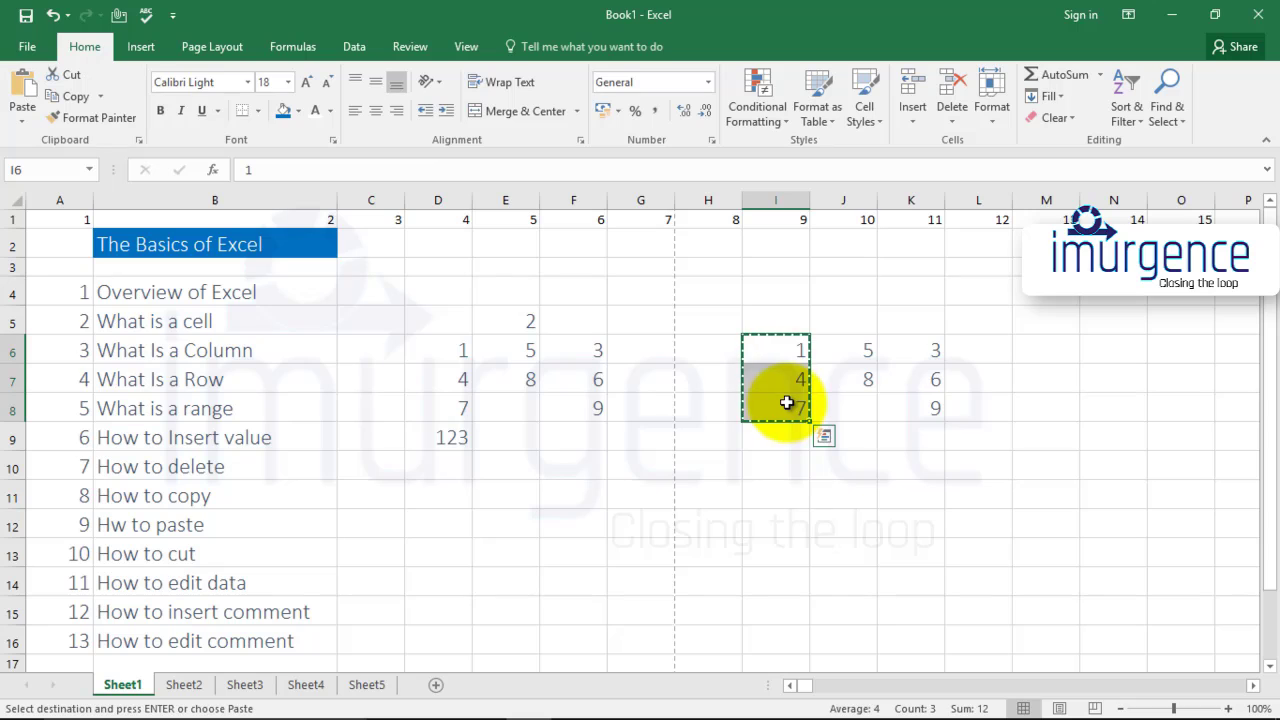
pyautogui.click(452, 519)
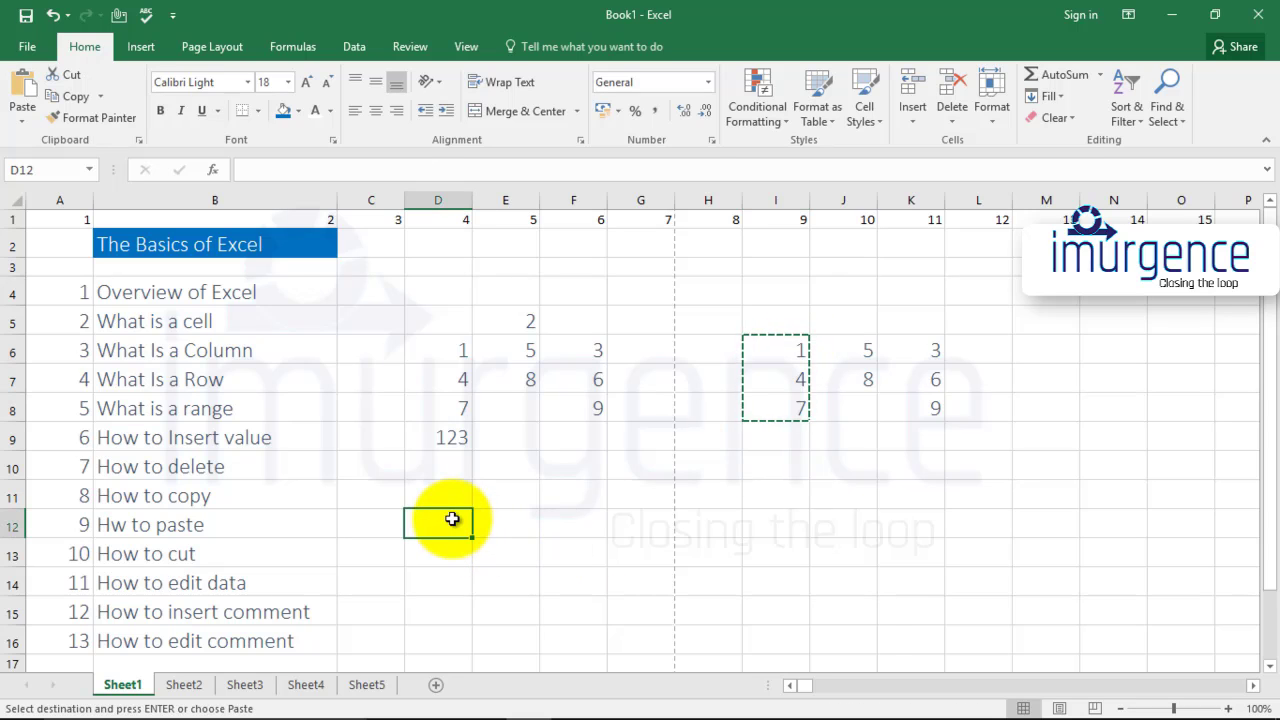
pyautogui.moveTo(800, 346); pyautogui.dragTo(798, 402)
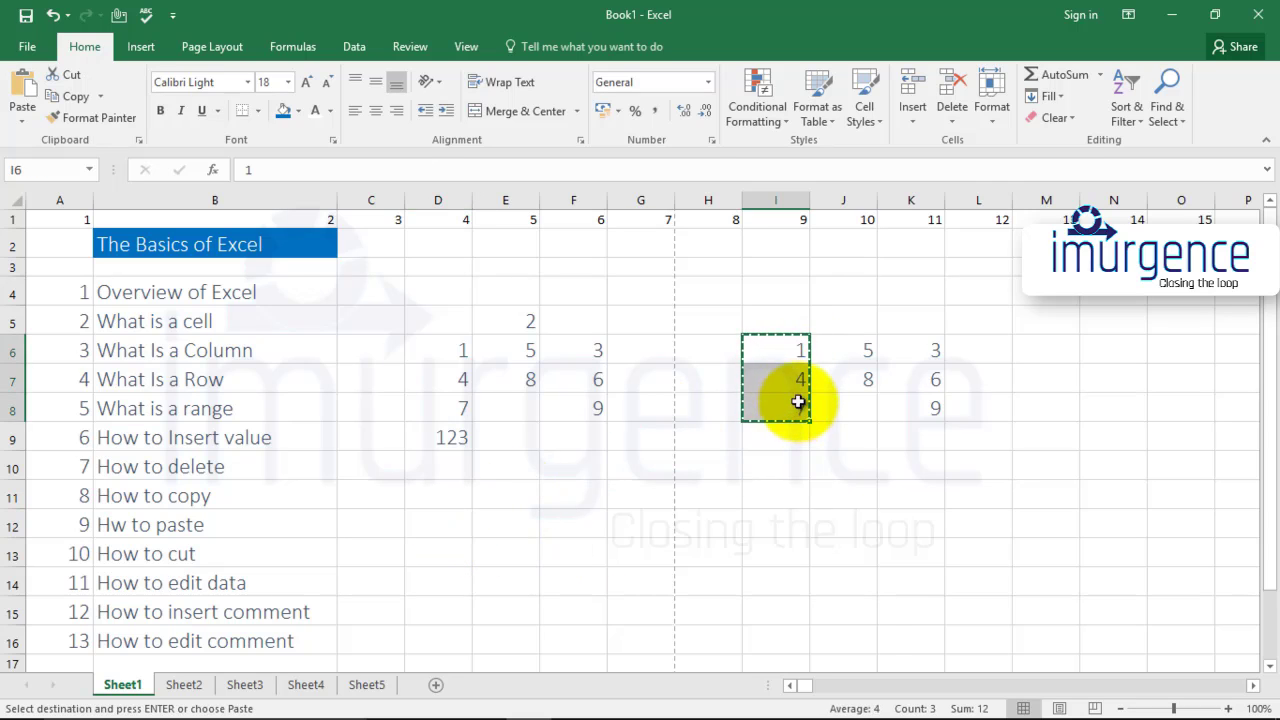
pyautogui.rightClick(777, 353)
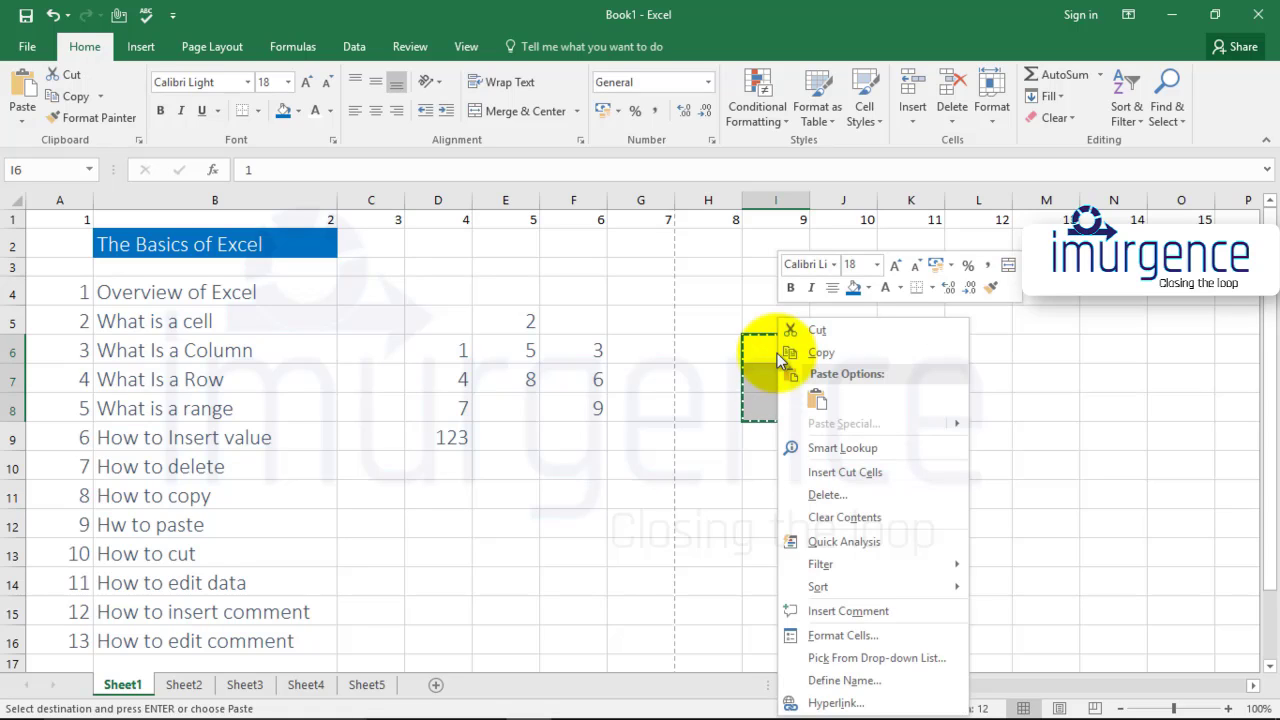
pyautogui.click(806, 329)
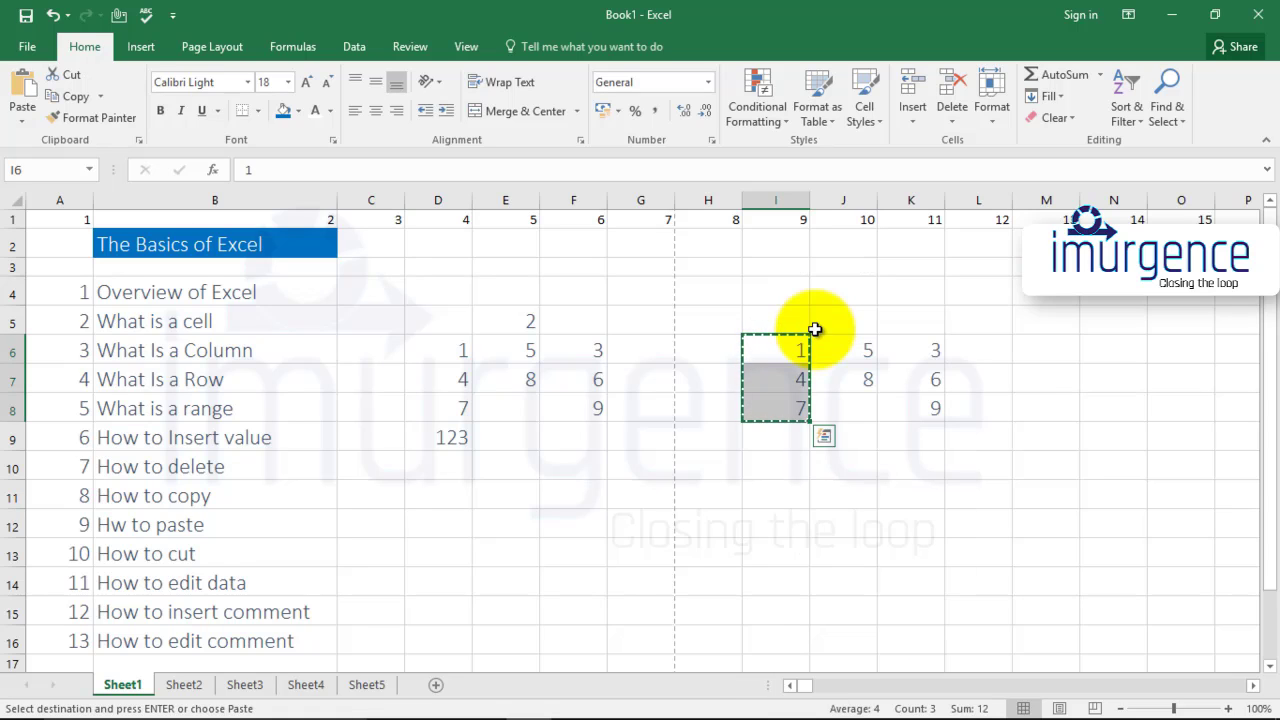
pyautogui.click(445, 495)
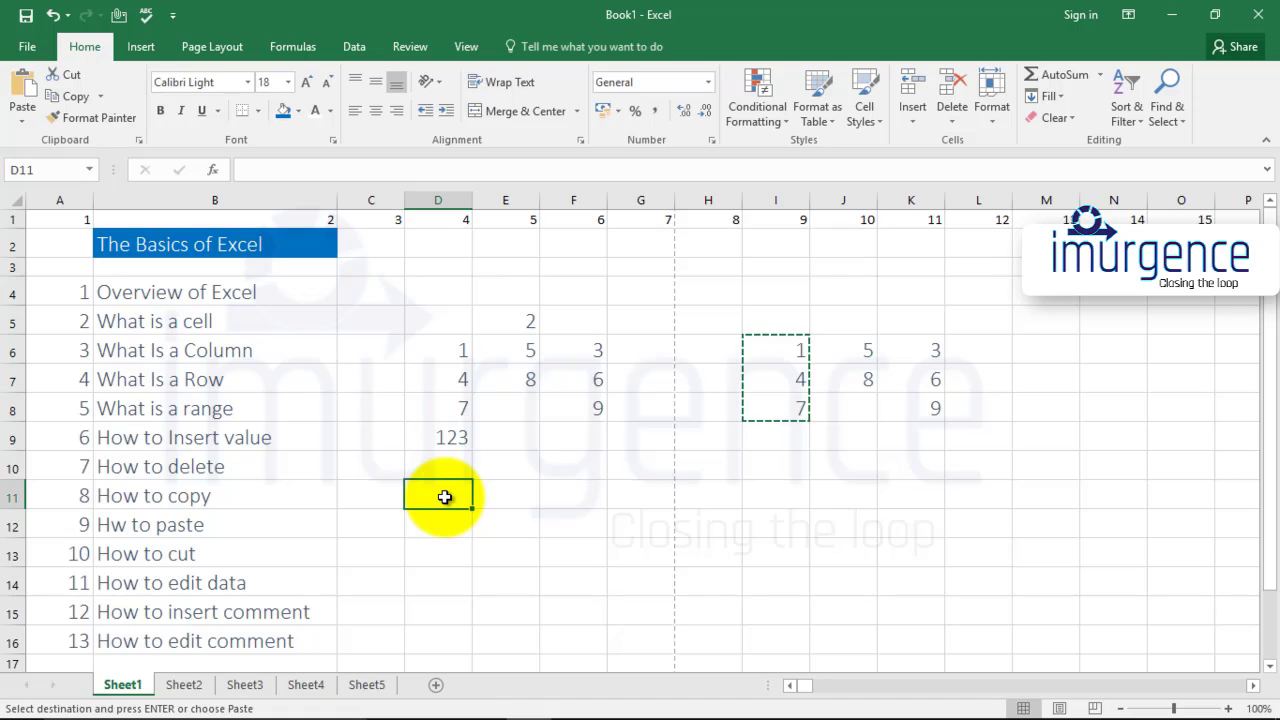
pyautogui.rightClick(445, 497)
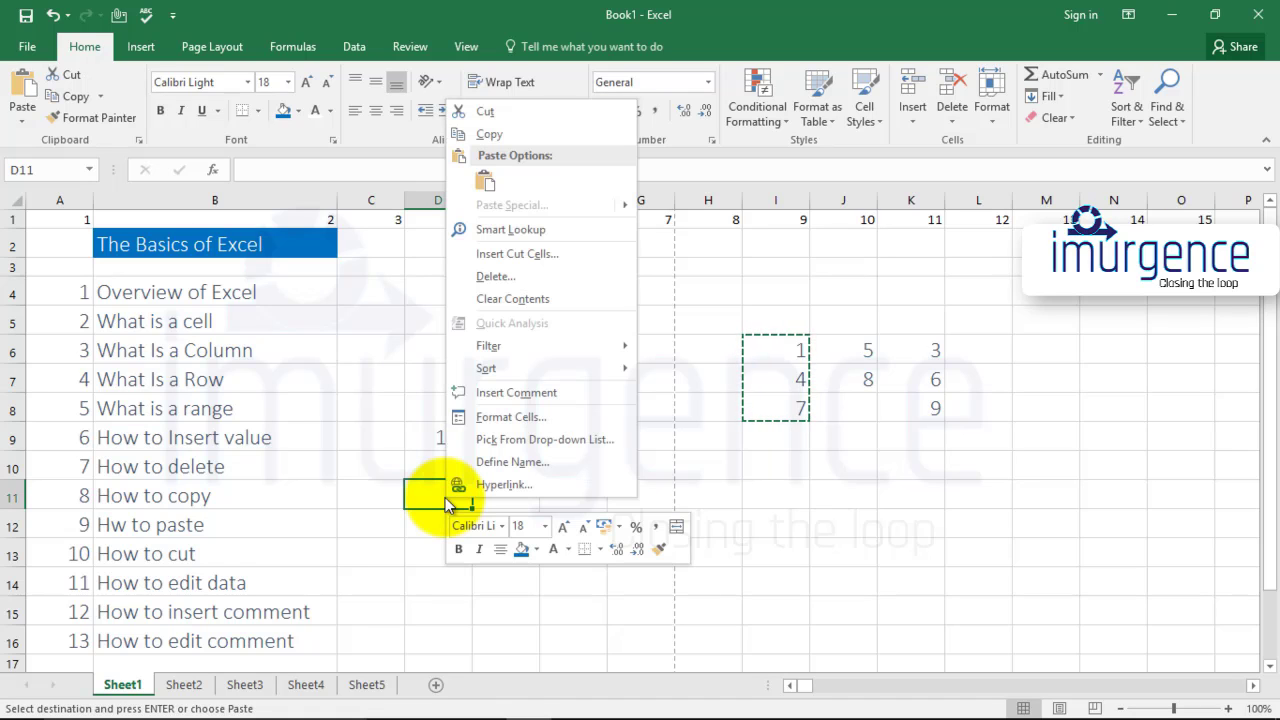
pyautogui.click(482, 180)
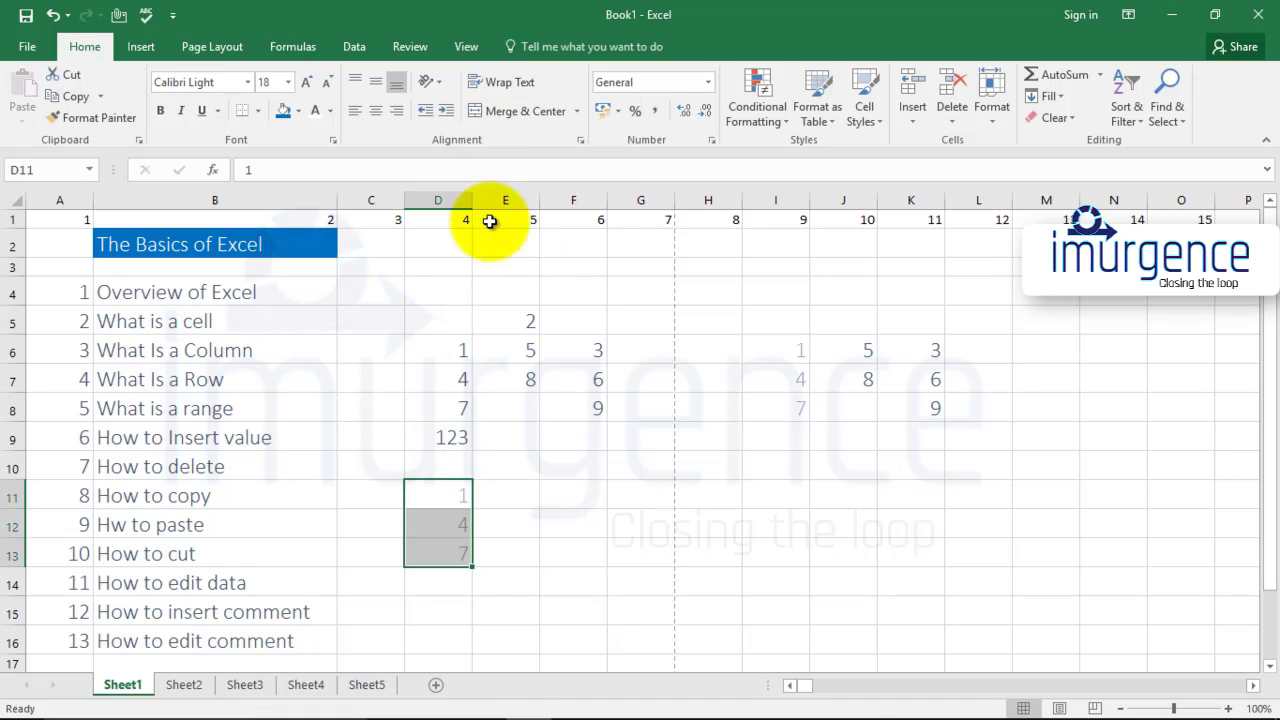
pyautogui.click(560, 523)
pyautogui.moveTo(774, 338); pyautogui.dragTo(765, 408)
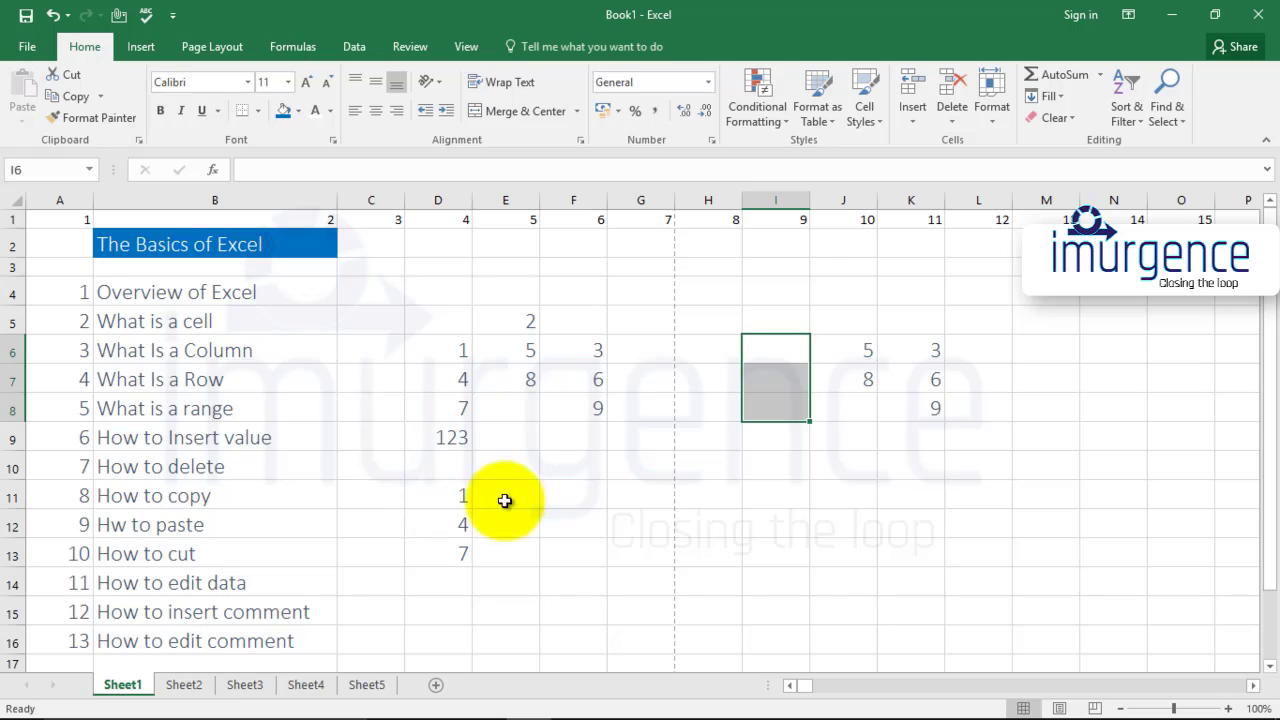
# Step: Cut cell J6 and paste it into cell E11
pyautogui.click(861, 356)
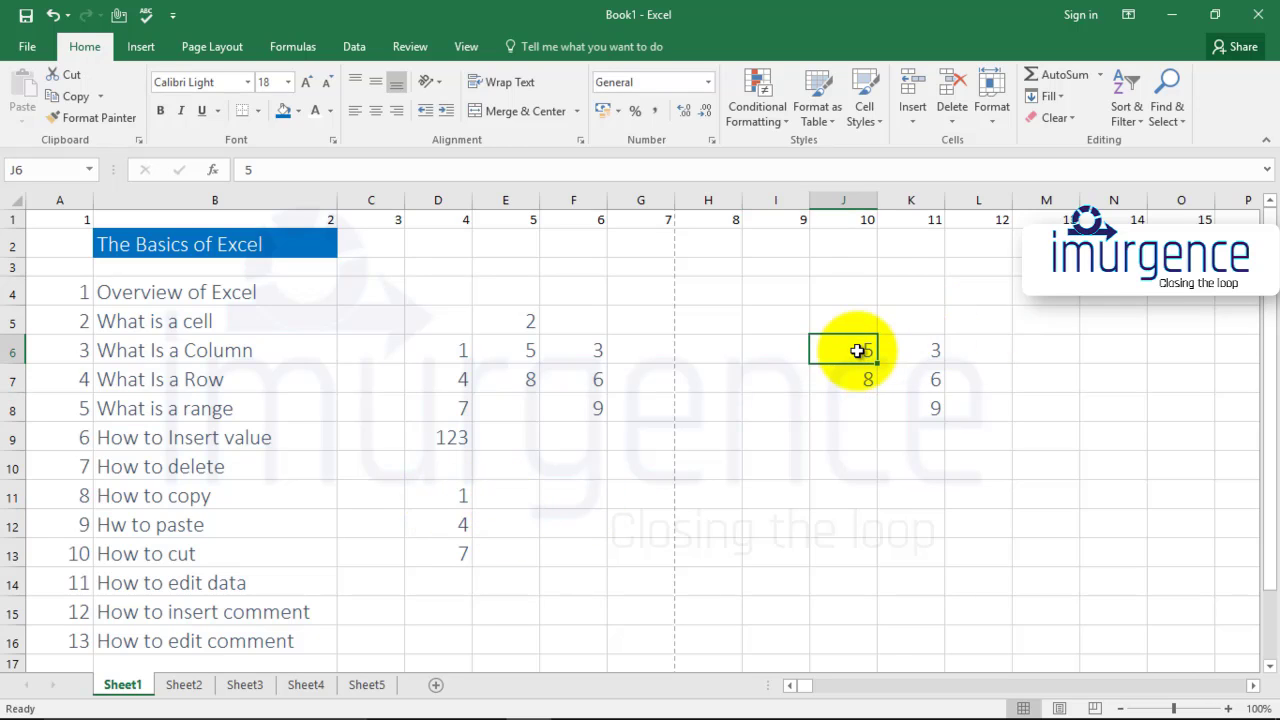
pyautogui.rightClick(857, 351)
pyautogui.click(906, 329)
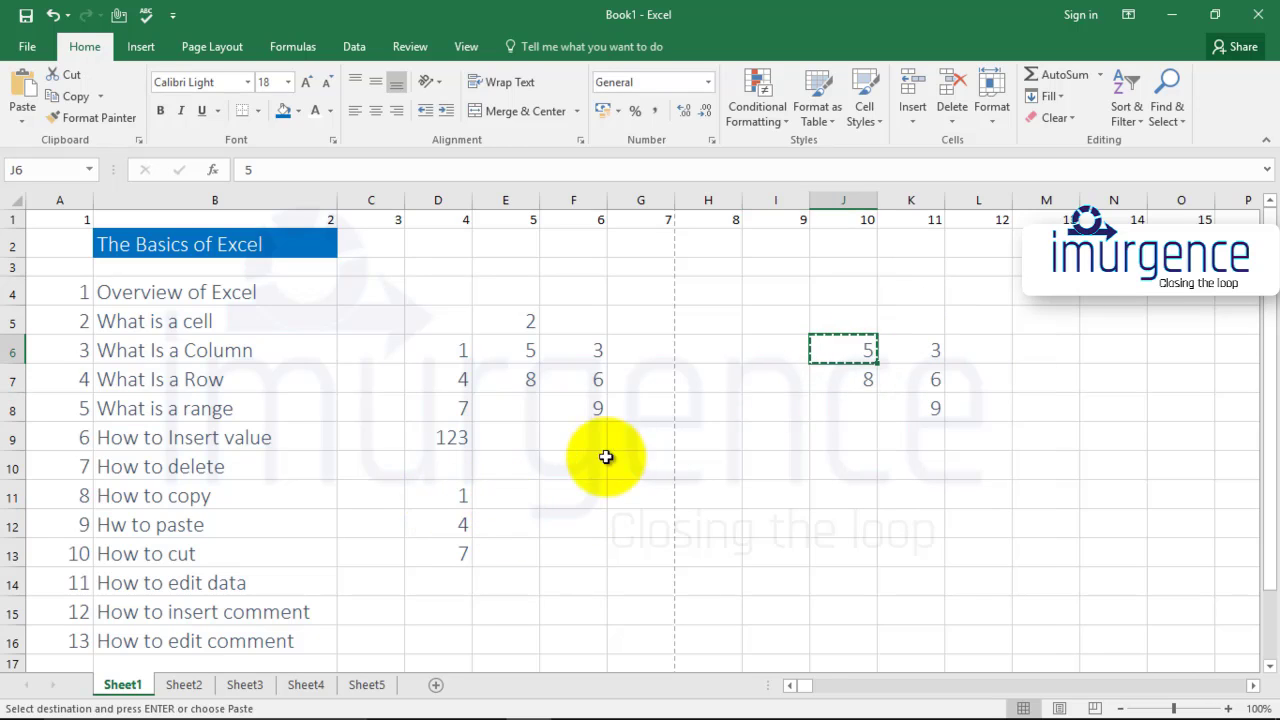
pyautogui.rightClick(520, 497)
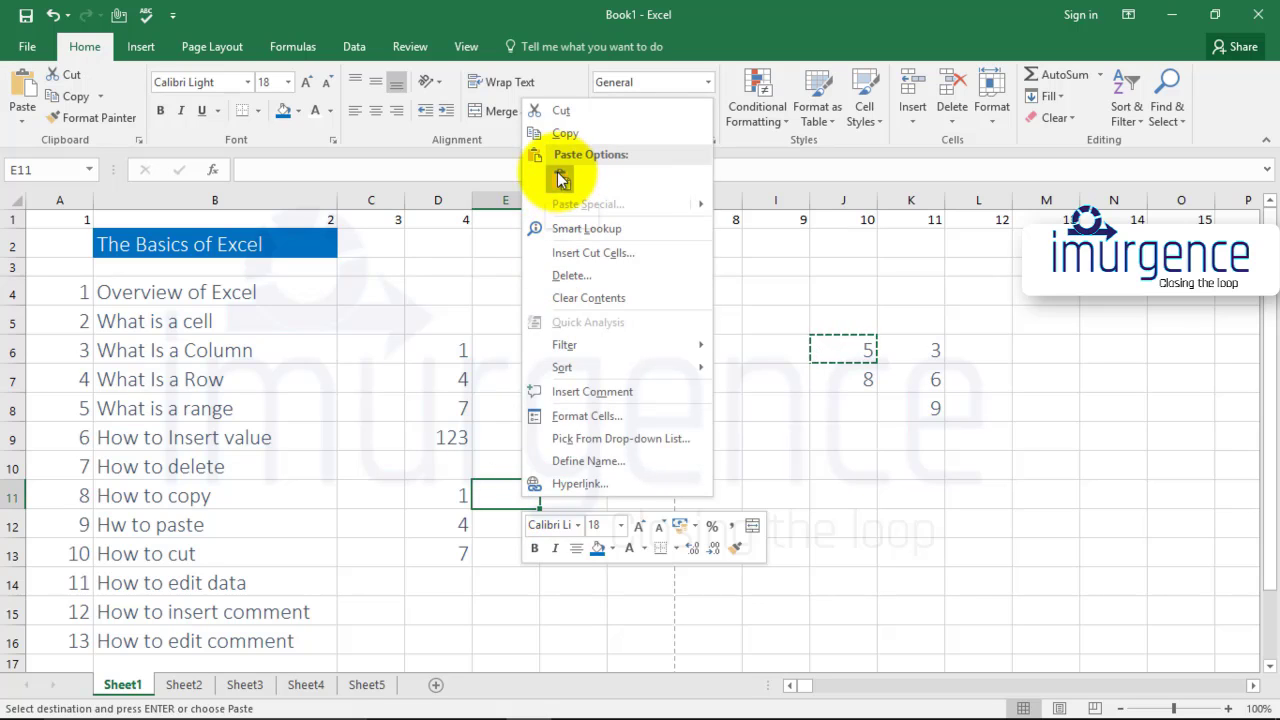
pyautogui.click(560, 179)
pyautogui.click(572, 551)
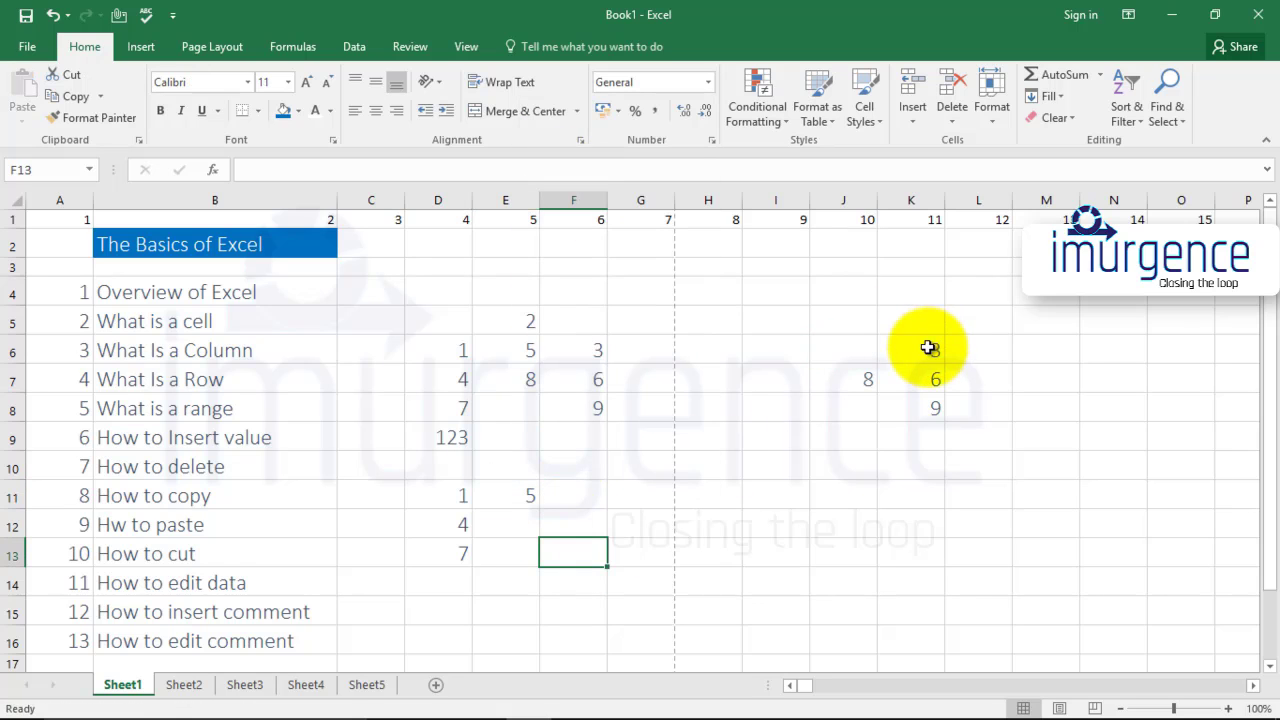
# Step: Cut the range K6:K8 and paste it starting at cell F11
pyautogui.moveTo(895, 352); pyautogui.dragTo(903, 400)
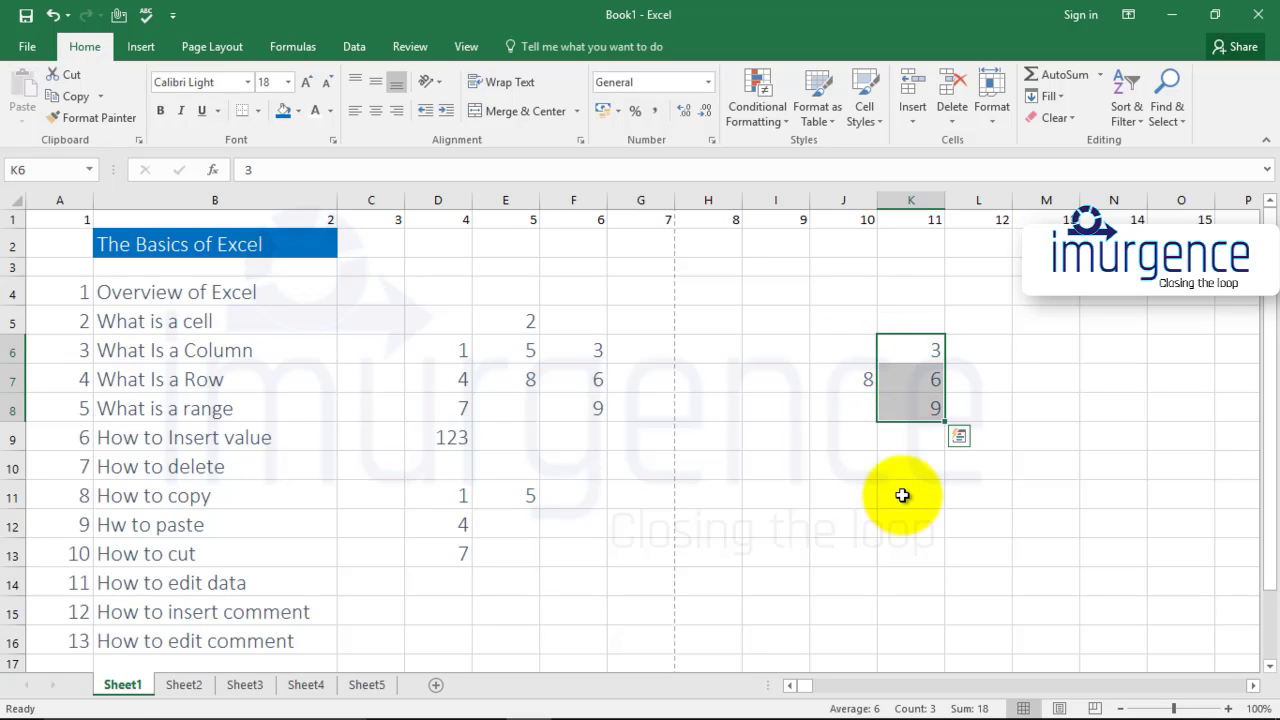
pyautogui.hotkey('ctrl', 'c')
pyautogui.click(588, 493)
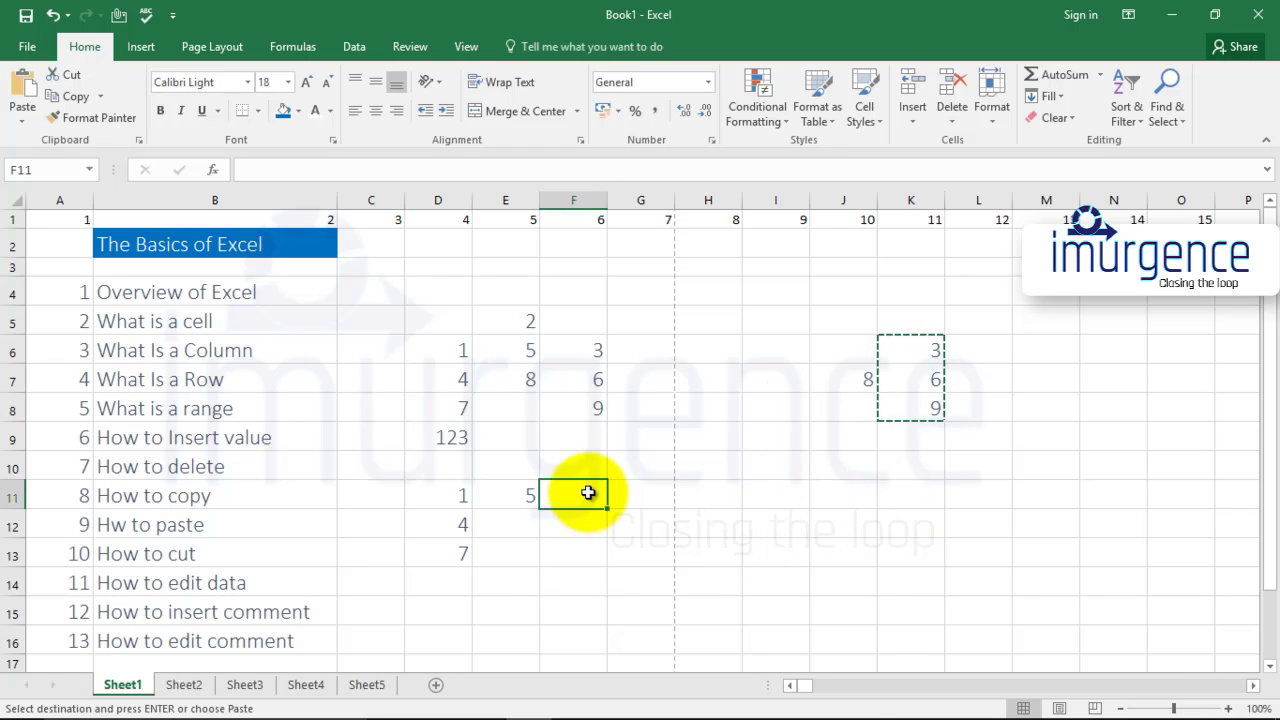
pyautogui.hotkey('ctrl', 'v')
pyautogui.click(800, 515)
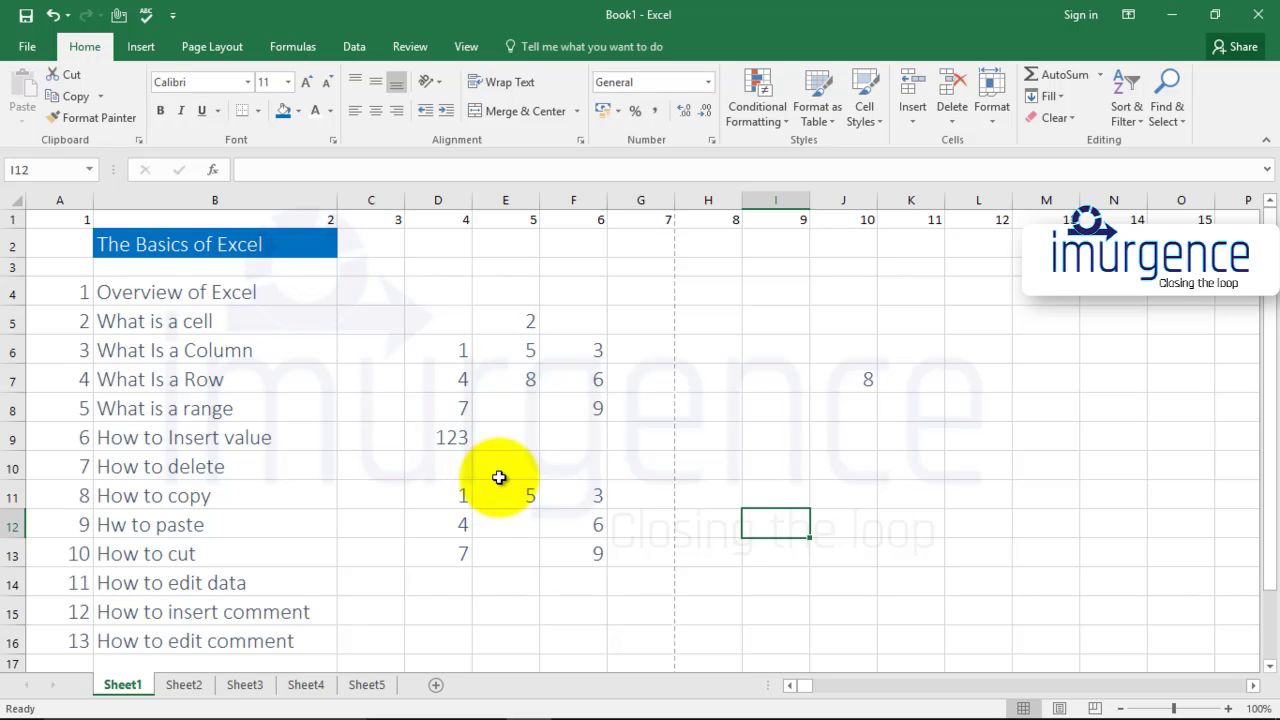
# Step: Edit the existing value in cell D9 so that it reads 12345
pyautogui.scroll(-1, 482, 484)
pyautogui.click(458, 440)
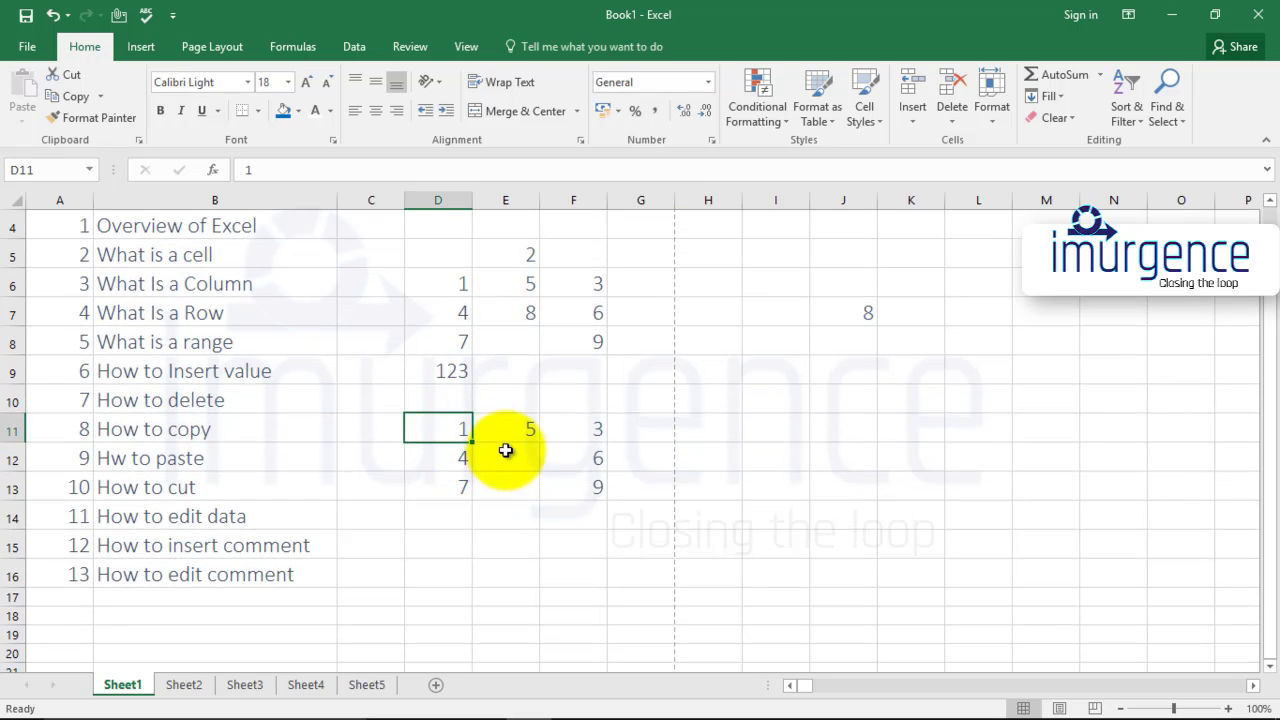
pyautogui.click(448, 370)
pyautogui.scroll(1, 482, 396)
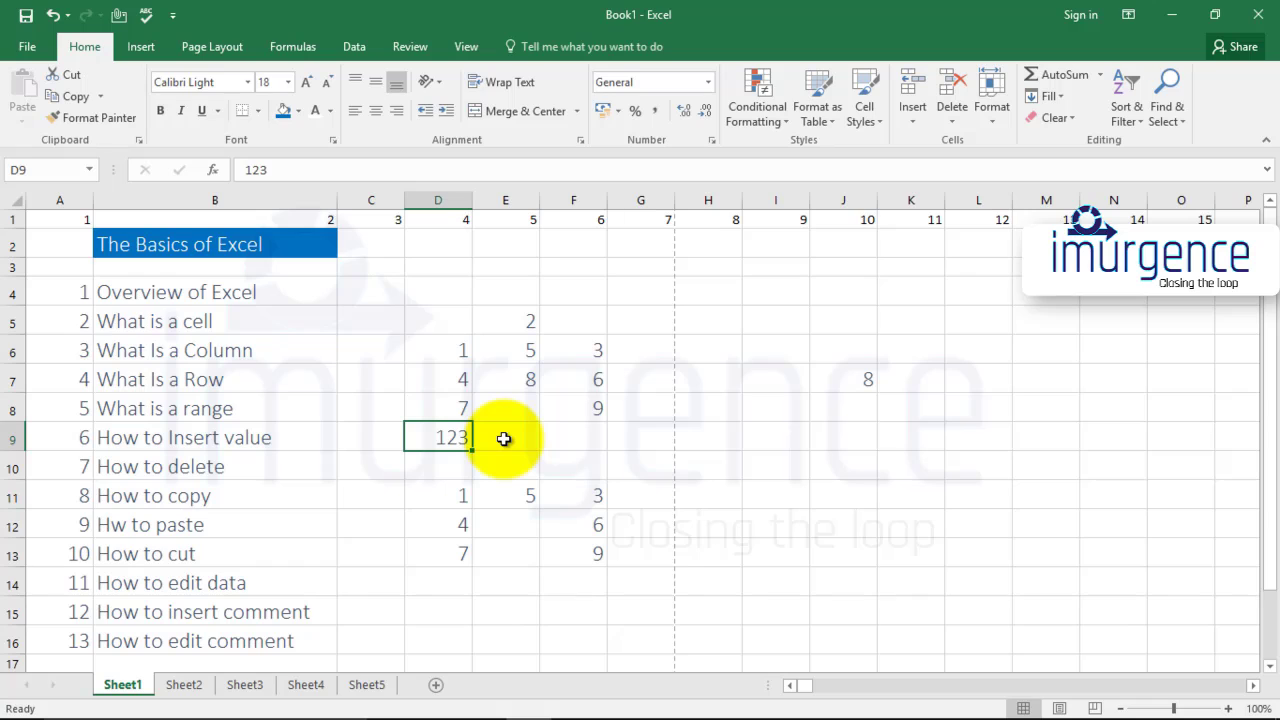
pyautogui.click(283, 171)
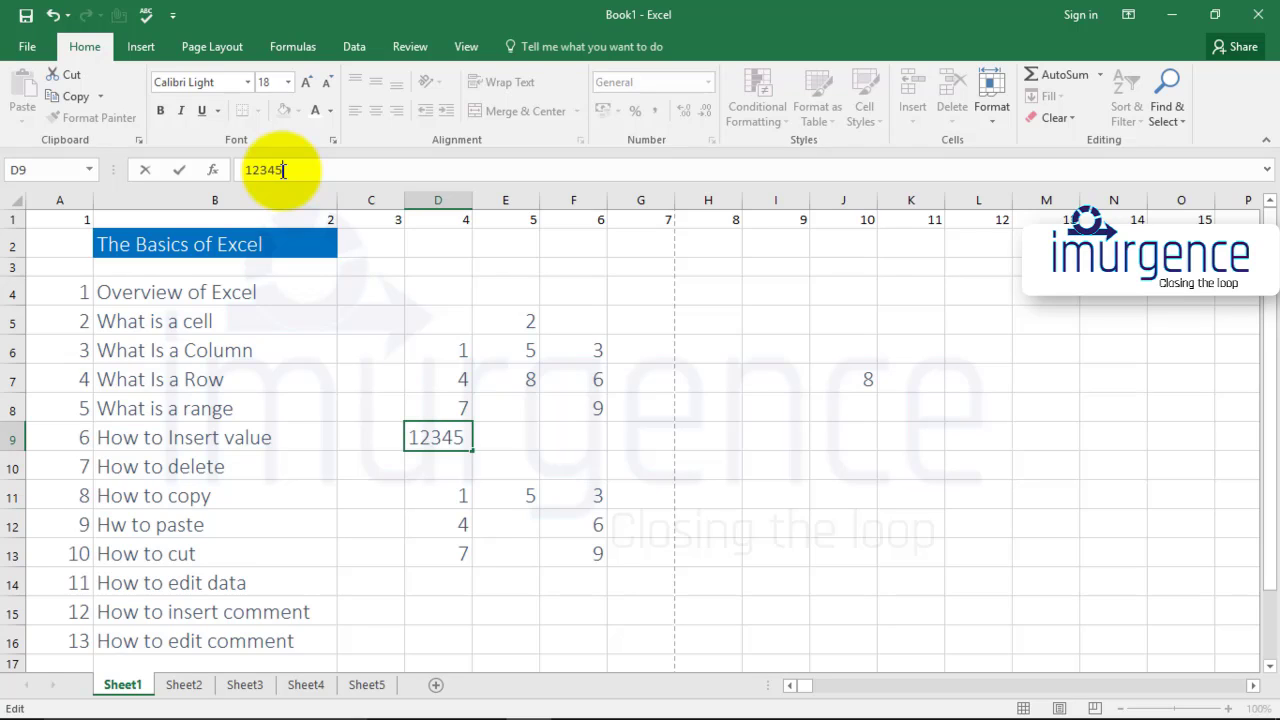
pyautogui.press('Return')
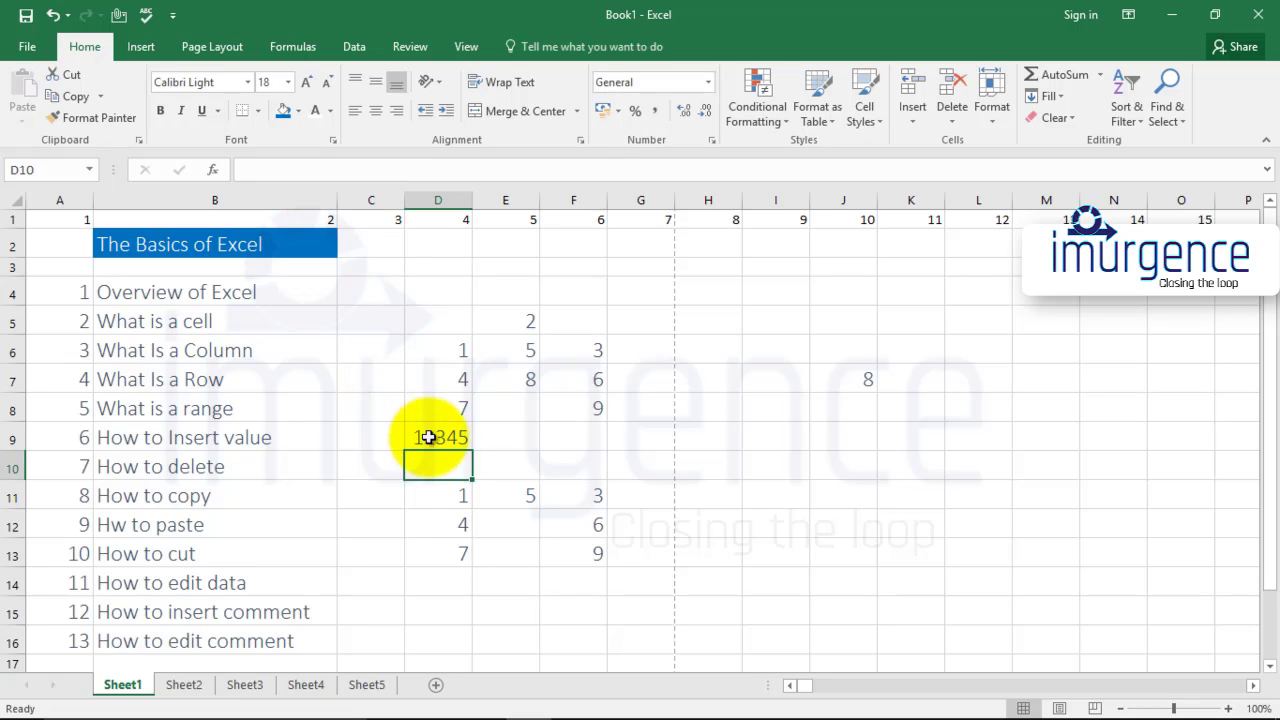
# Step: Edit the content of cell E11 directly in the cell to 251
pyautogui.click(500, 527)
pyautogui.click(523, 491)
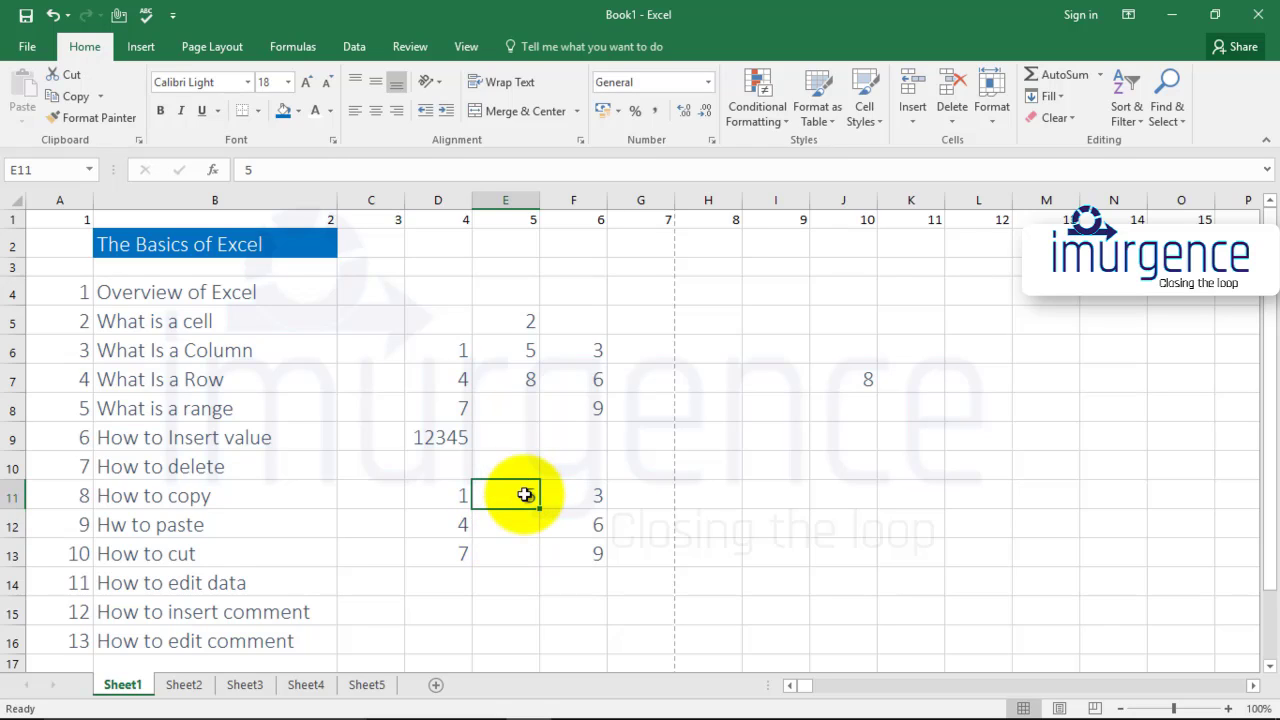
pyautogui.doubleClick(525, 494)
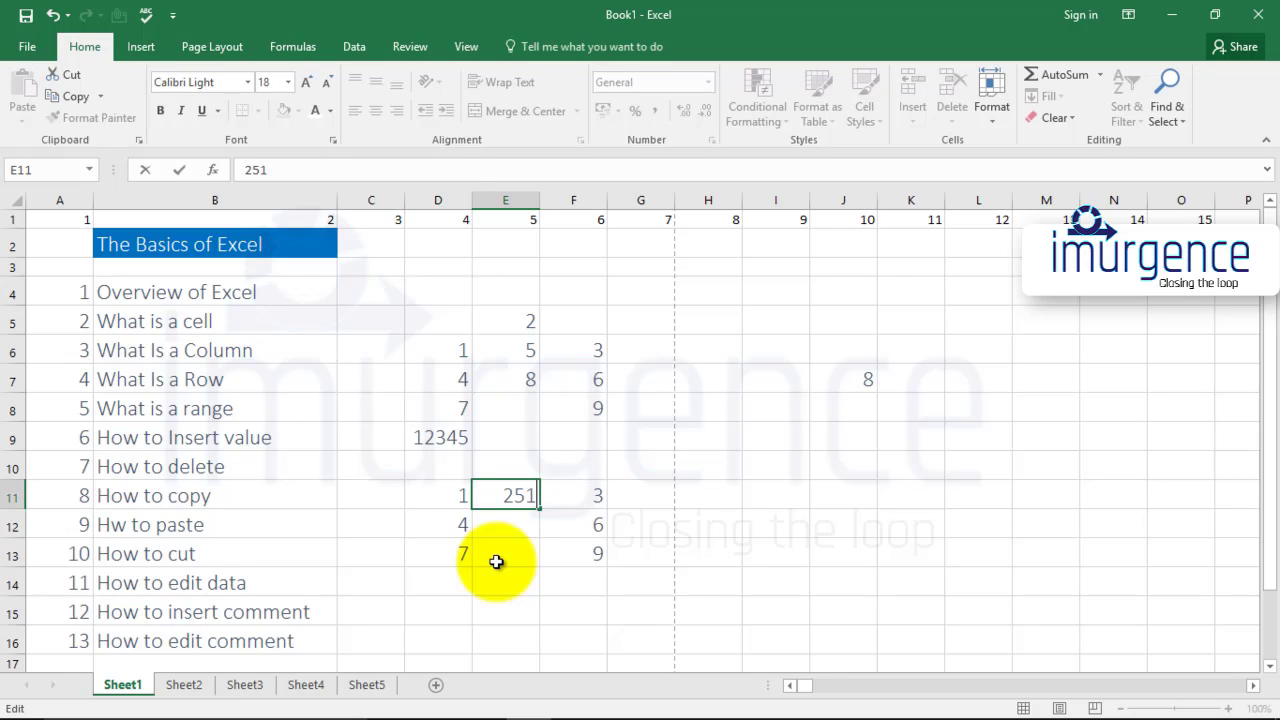
pyautogui.press('Return')
pyautogui.press('Up')
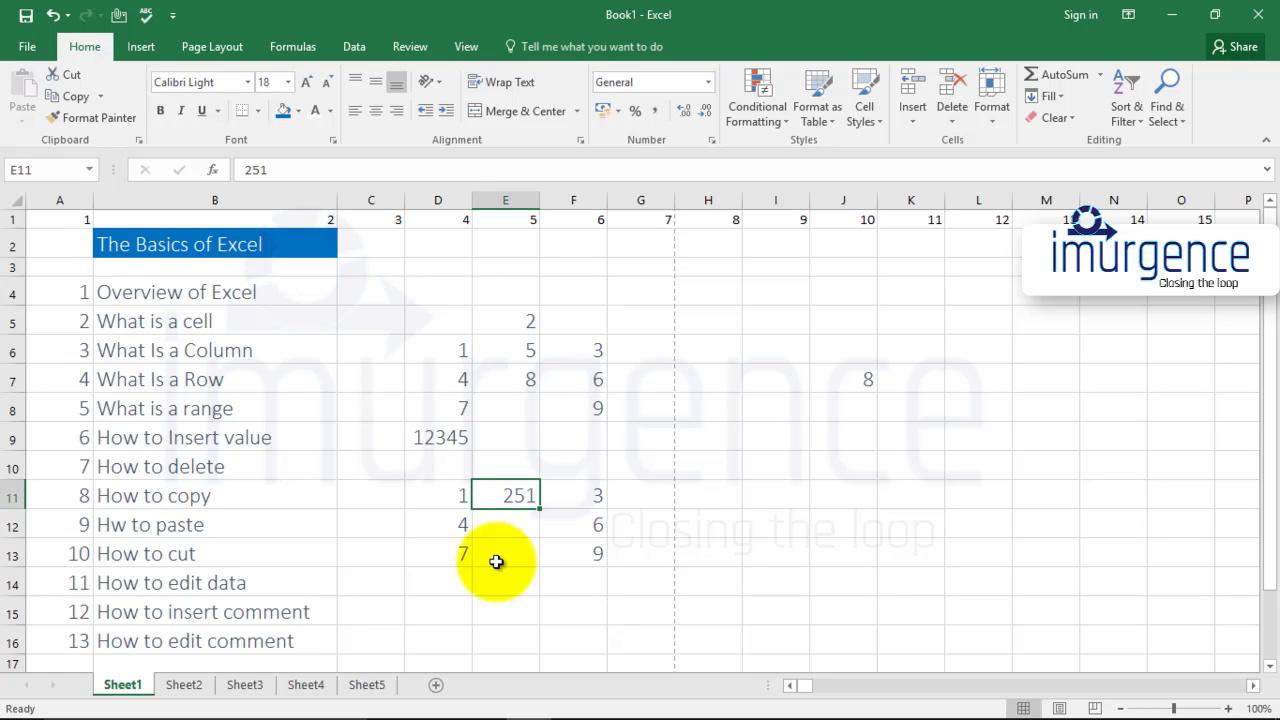
pyautogui.click(735, 490)
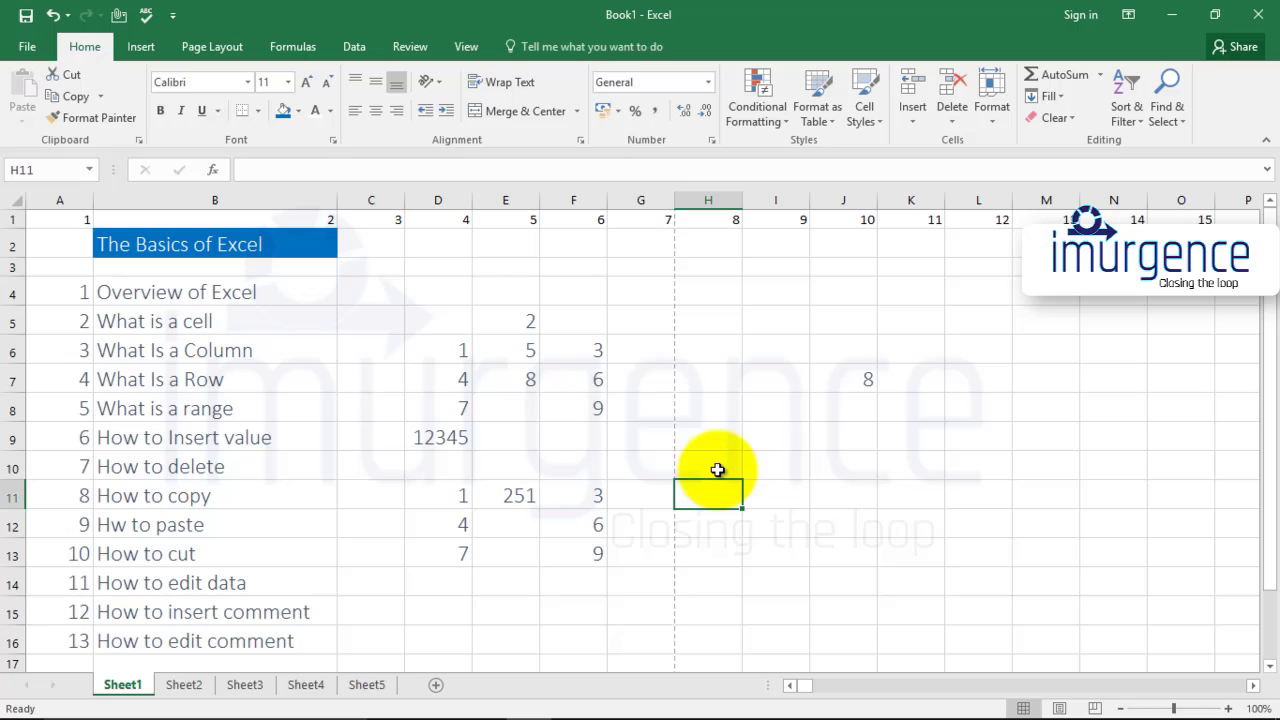
# Step: Insert a comment on cell F6, replacing the default author name with the text "This is good"
pyautogui.rightClick(591, 349)
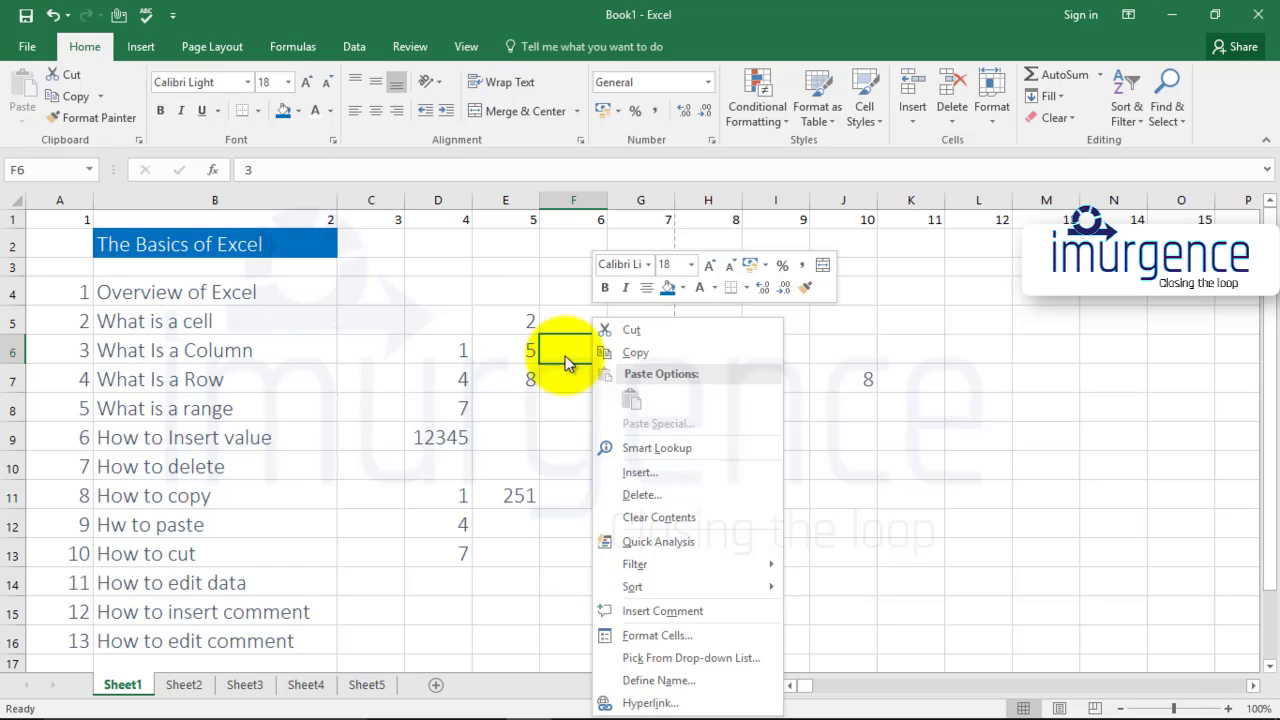
pyautogui.click(639, 612)
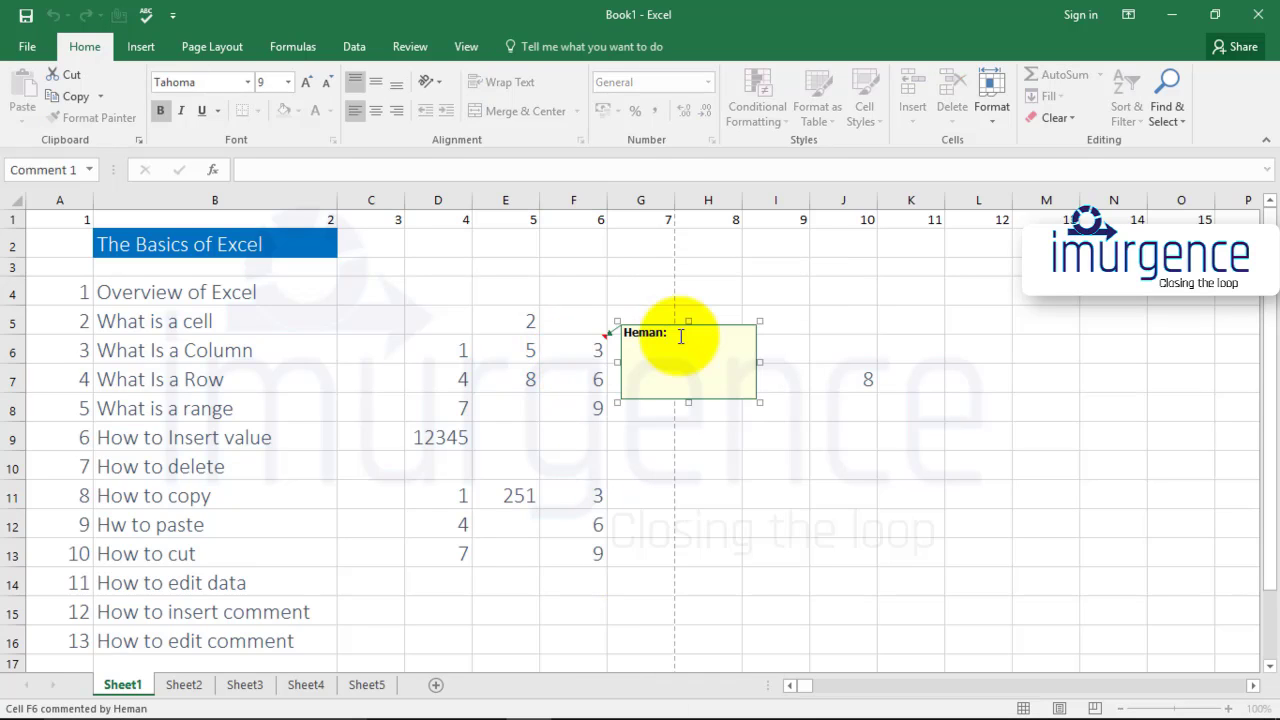
pyautogui.press('BackSpace')
pyautogui.press('BackSpace')
pyautogui.press('BackSpace')
pyautogui.press('BackSpace')
pyautogui.press('BackSpace')
pyautogui.press('BackSpace')
pyautogui.write('th')
pyautogui.press('BackSpace')
pyautogui.press('BackSpace')
pyautogui.write('This is a')
pyautogui.press('BackSpace')
pyautogui.write('good')
pyautogui.click(720, 494)
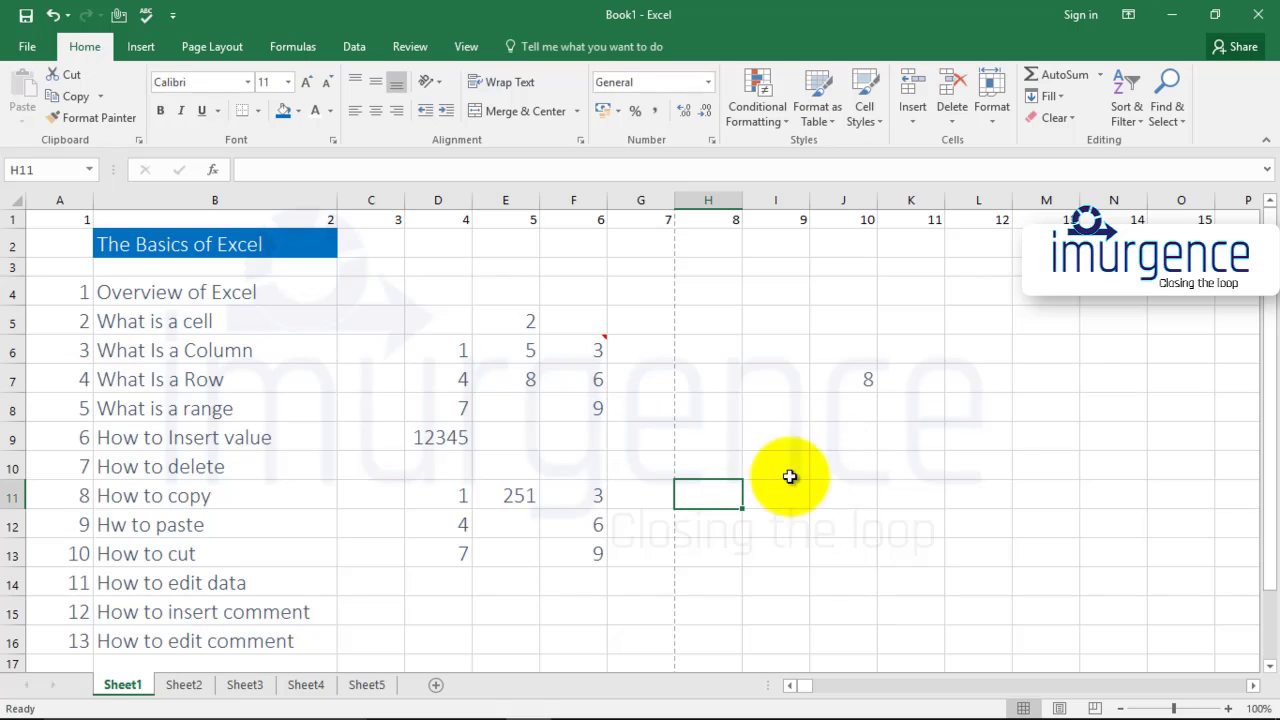
# Step: Edit the comment on cell F6 by adding a period so that it reads "This is good."
pyautogui.moveTo(599, 342)
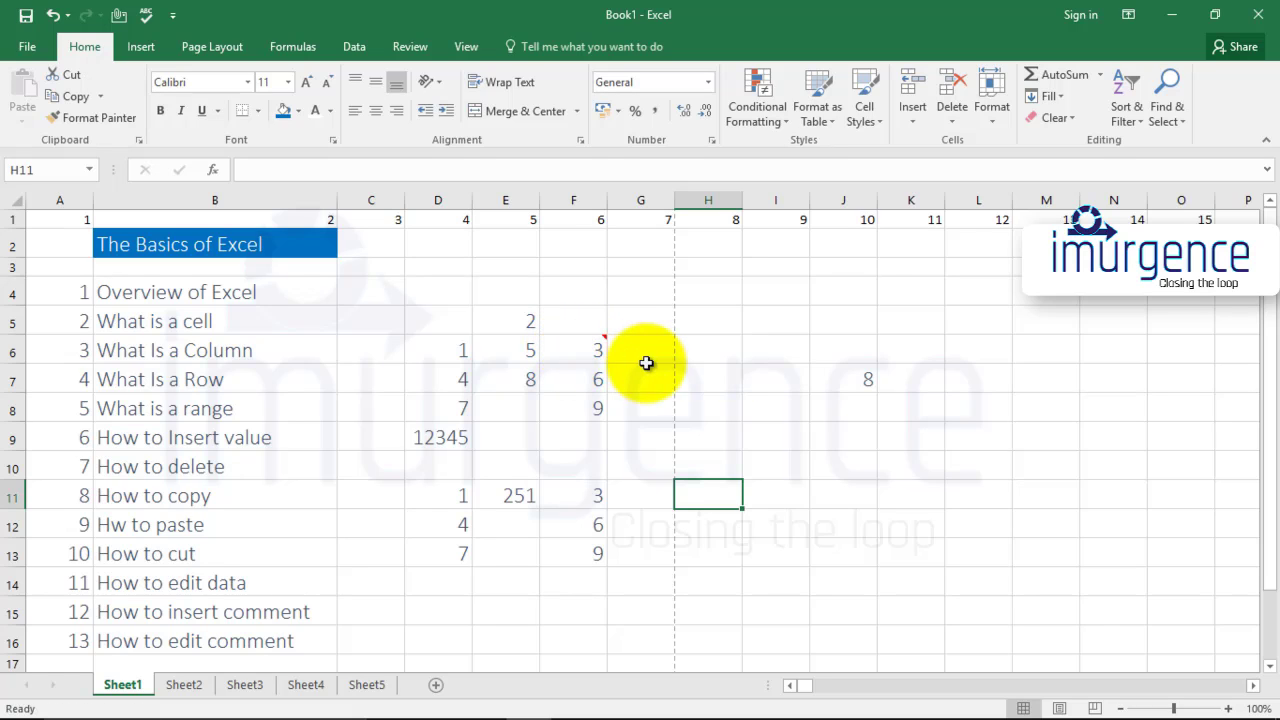
pyautogui.rightClick(584, 350)
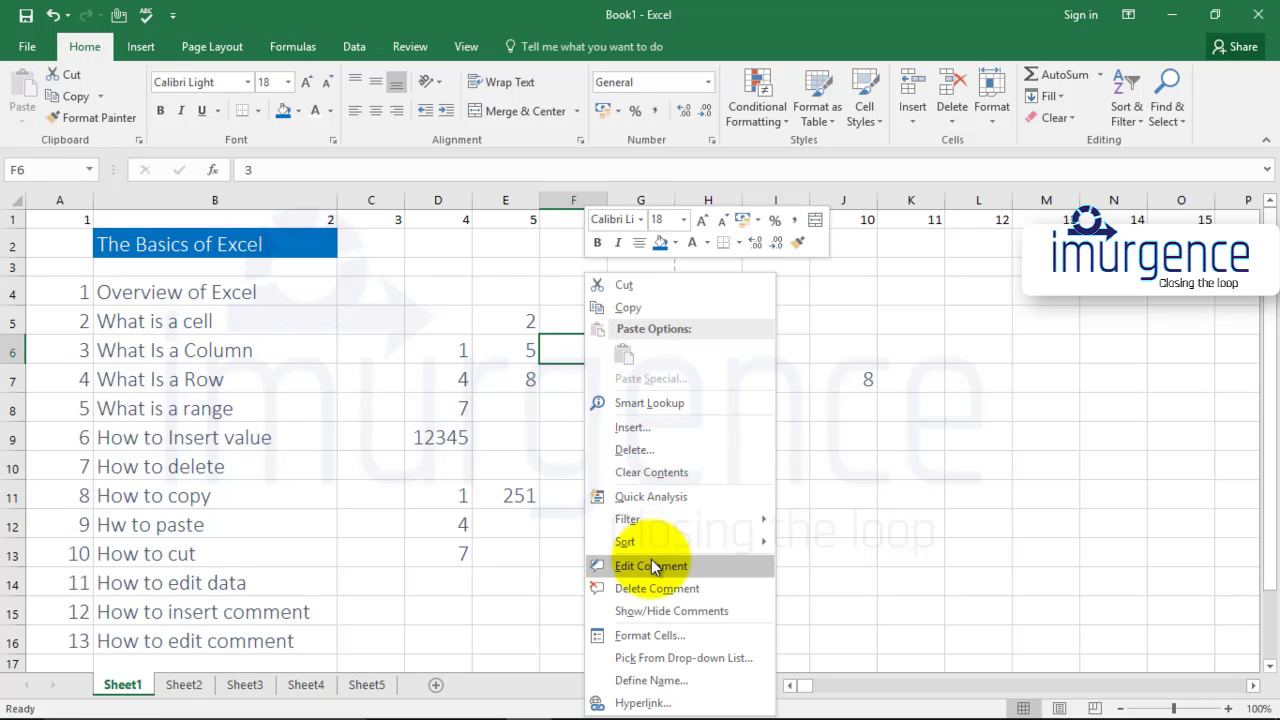
pyautogui.click(651, 565)
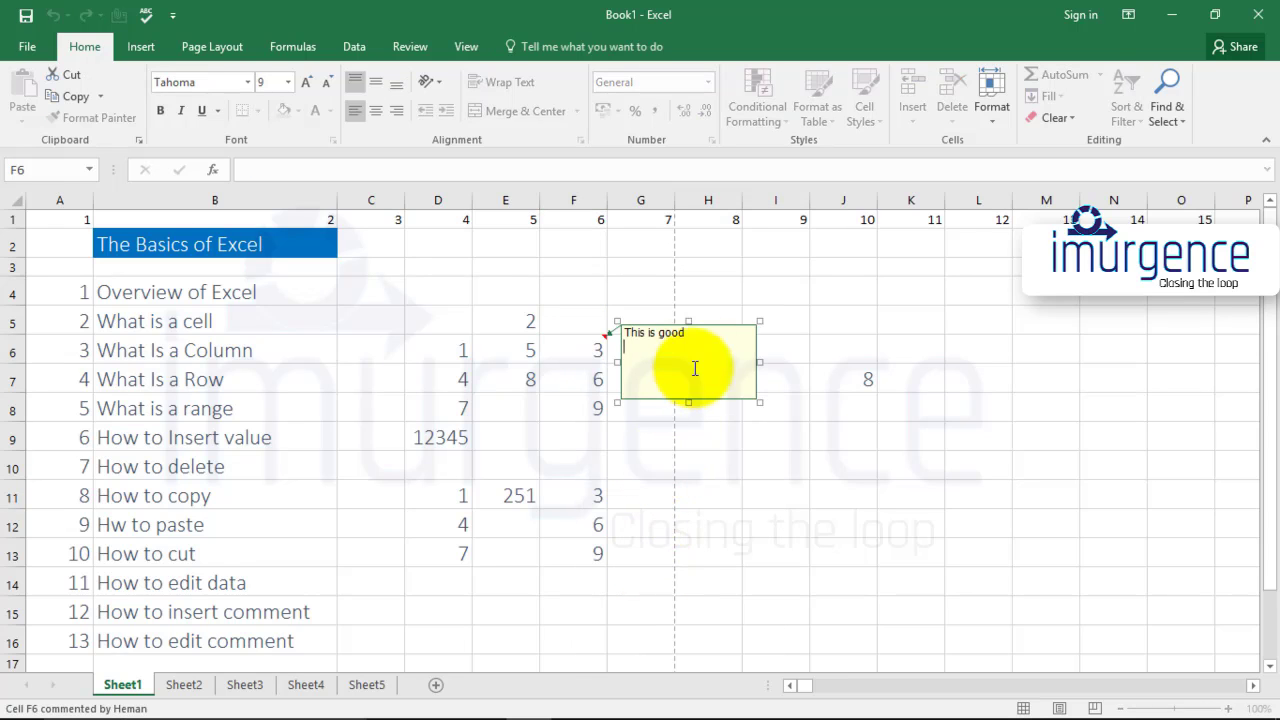
pyautogui.click(708, 331)
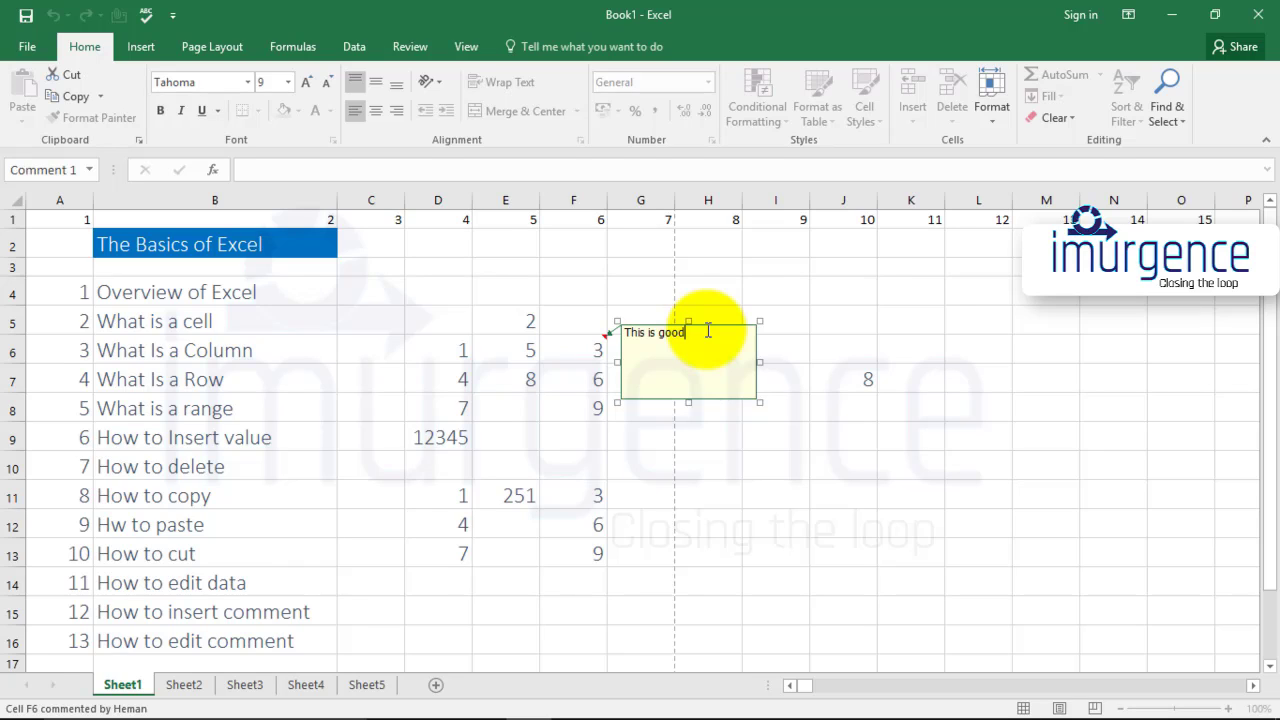
pyautogui.write('.')
pyautogui.click(831, 311)
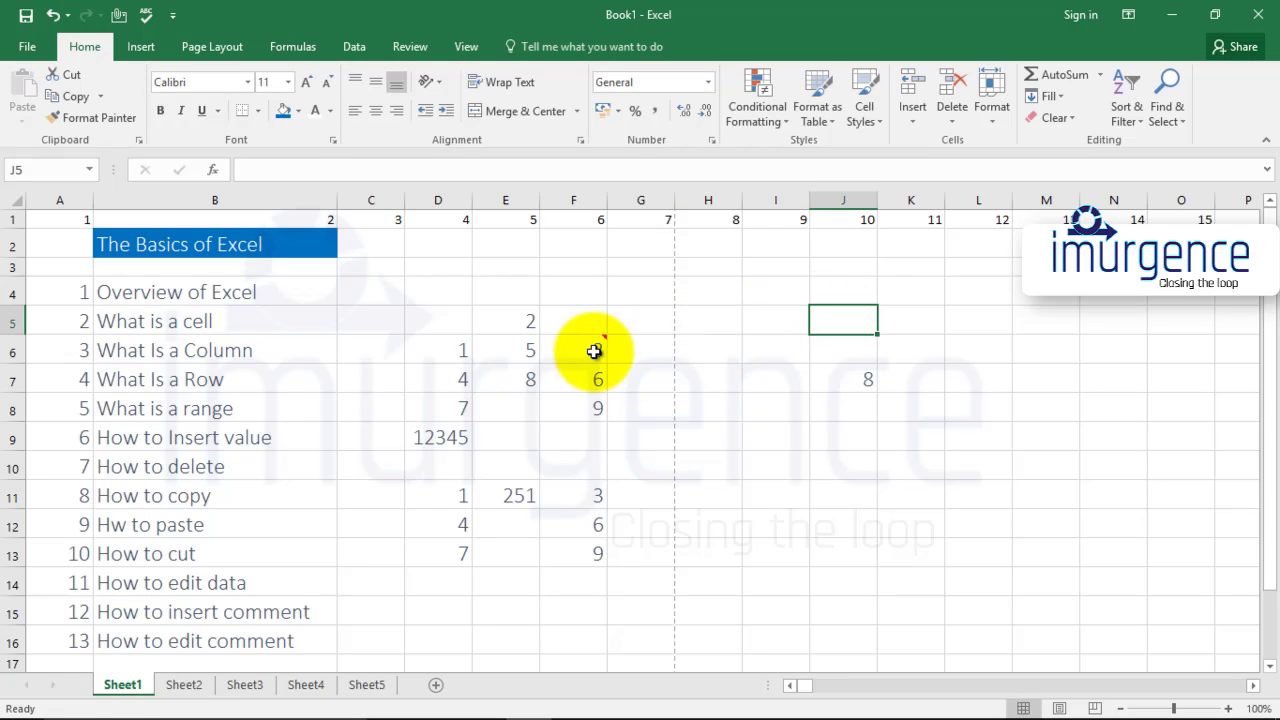
# Step: Delete the comment from cell F6
pyautogui.moveTo(594, 351)
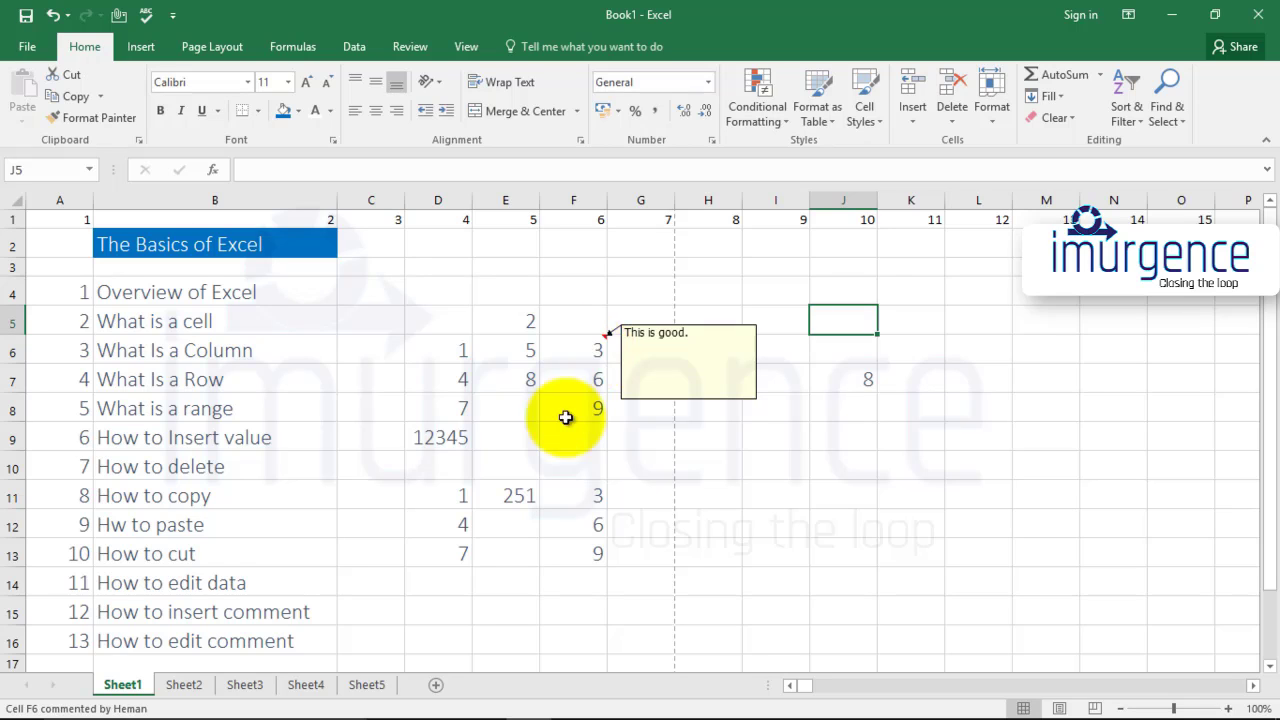
pyautogui.click(575, 348)
pyautogui.rightClick(575, 348)
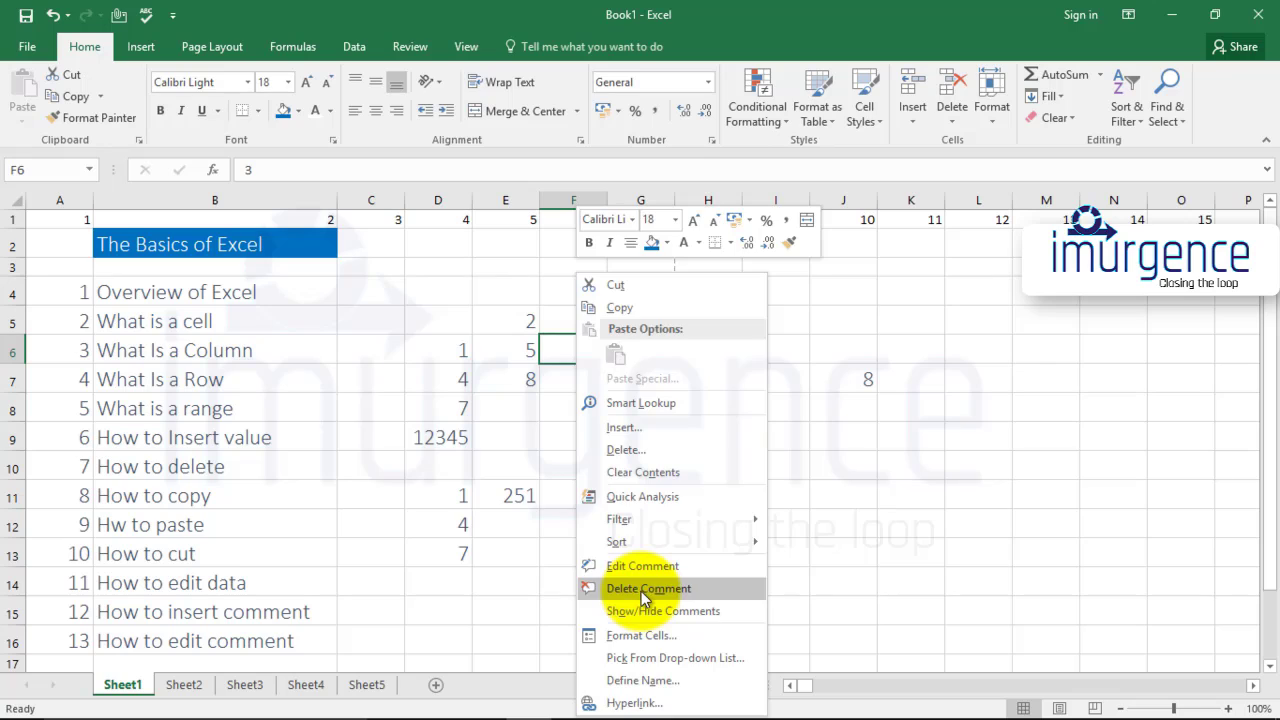
pyautogui.click(641, 591)
pyautogui.click(798, 426)
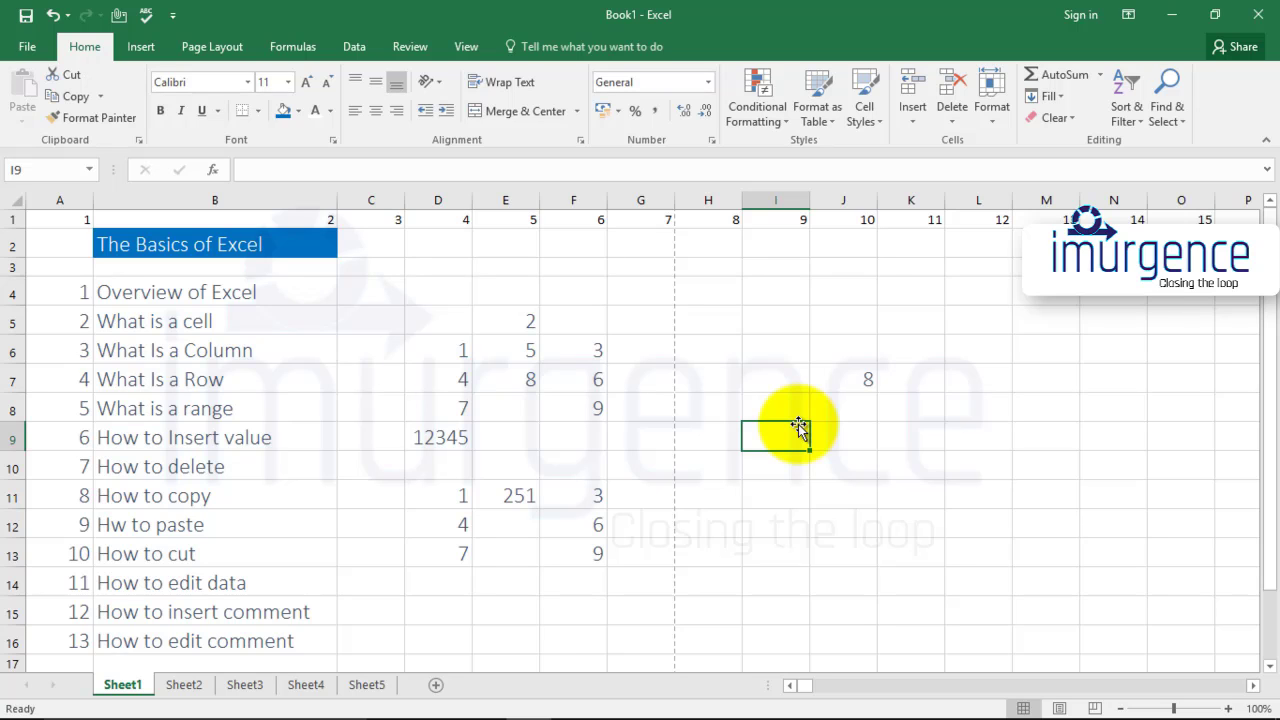
# Step: Delete the worksheet Sheet5 from the workbook and return to Sheet1
pyautogui.click(366, 685)
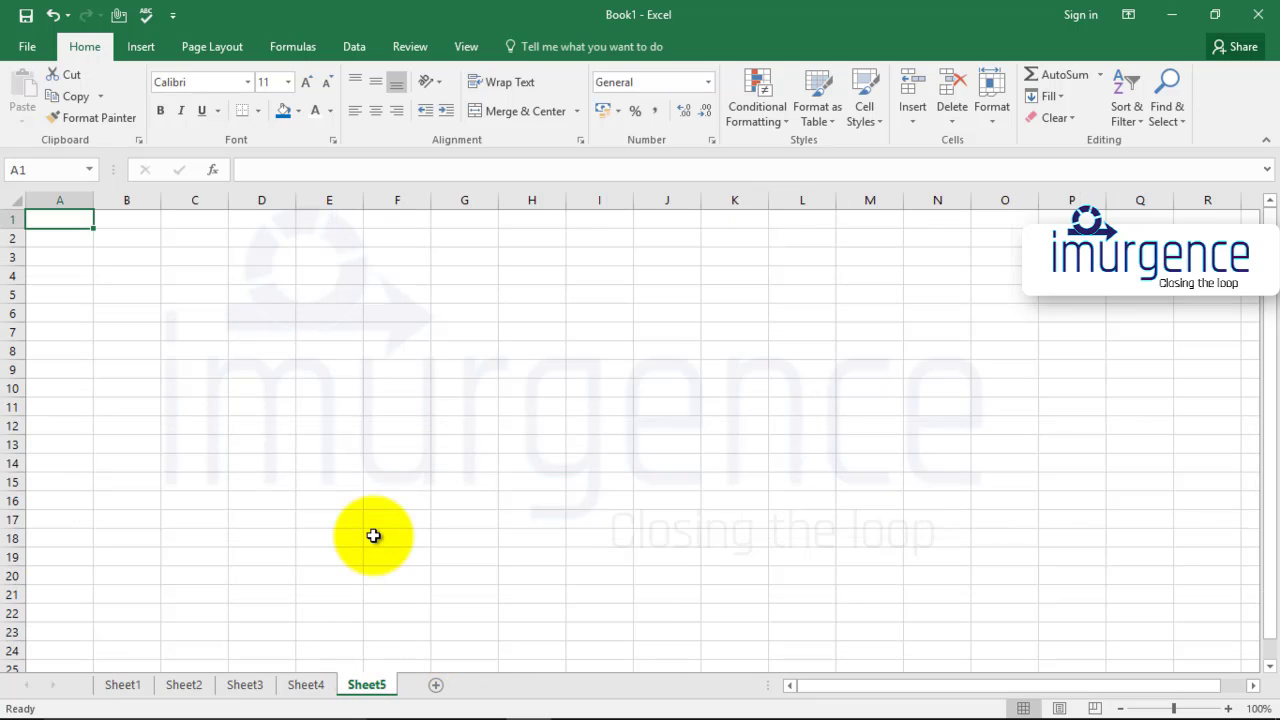
pyautogui.rightClick(365, 685)
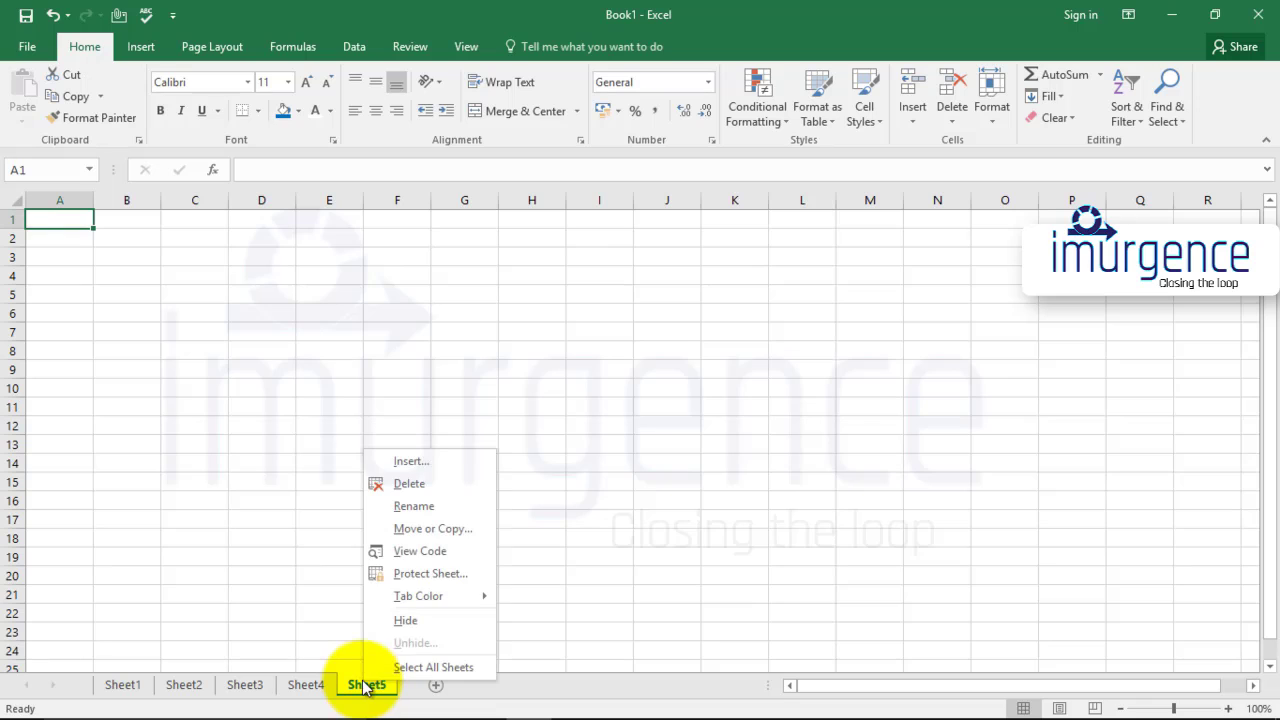
pyautogui.click(406, 484)
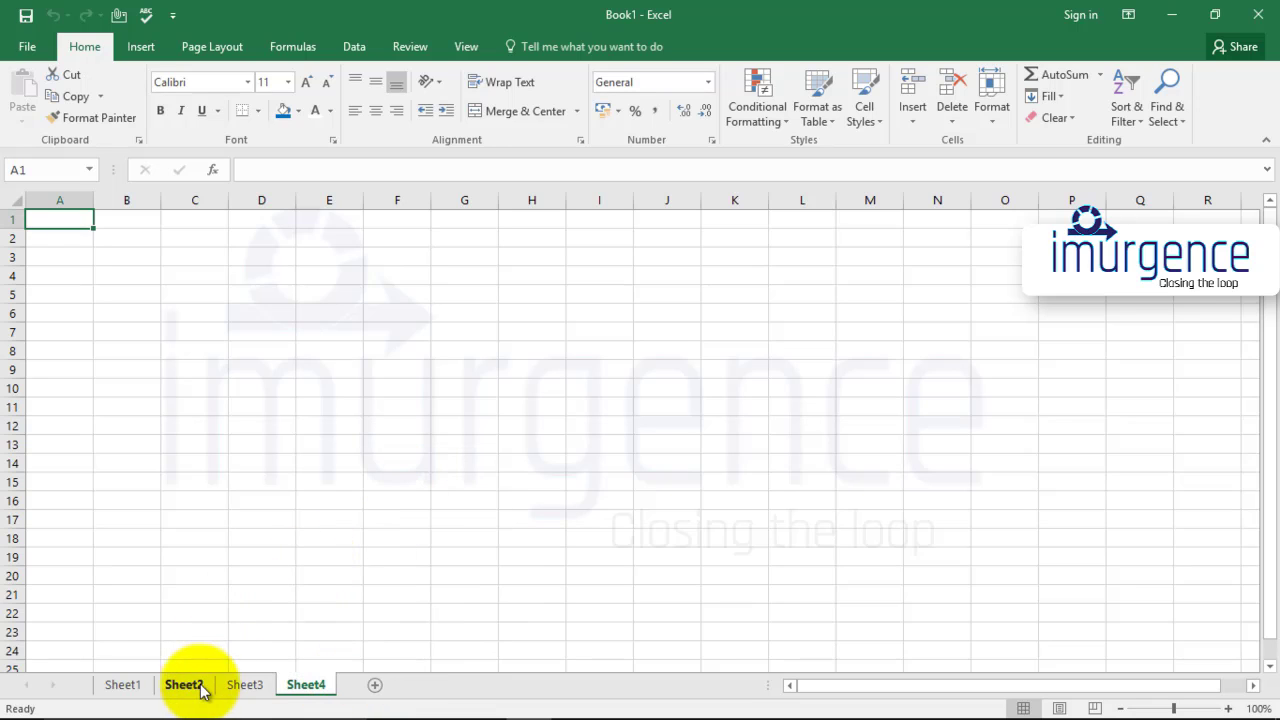
pyautogui.click(120, 686)
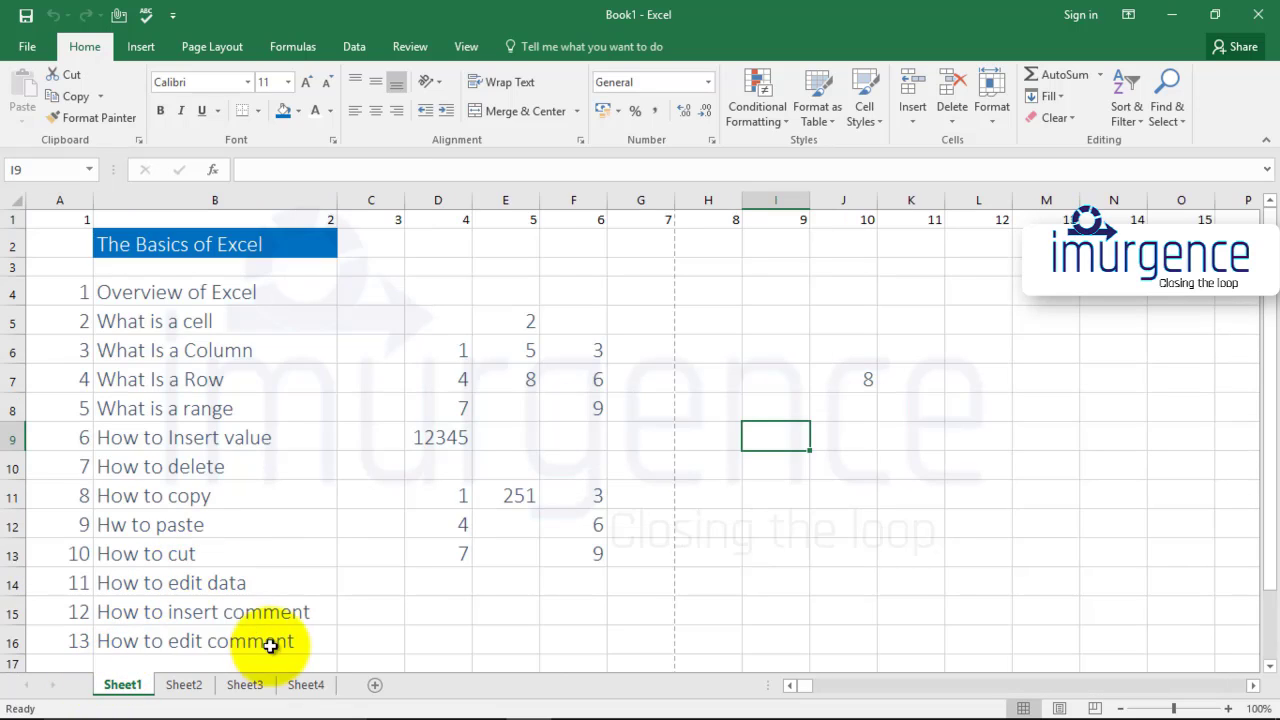